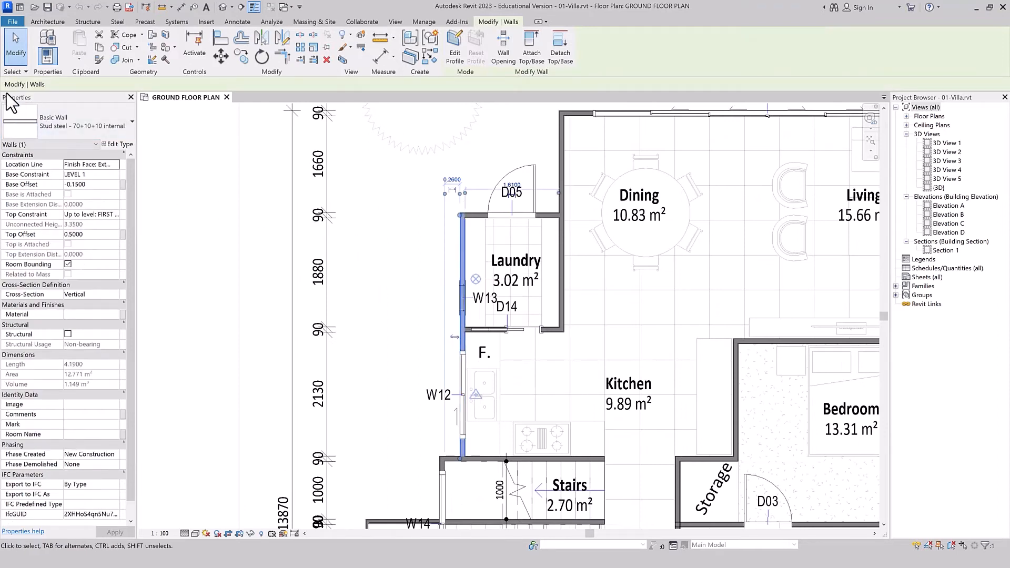
Step: Examine the Type Image parameter in the type properties of the laundry's exterior wall and how images are added, leaving it empty
{"action": "left_click", "coordinate": [118, 144]}
{"action": "left_click_drag", "start_coordinate": [365, 220], "coordinate": [362, 289]}
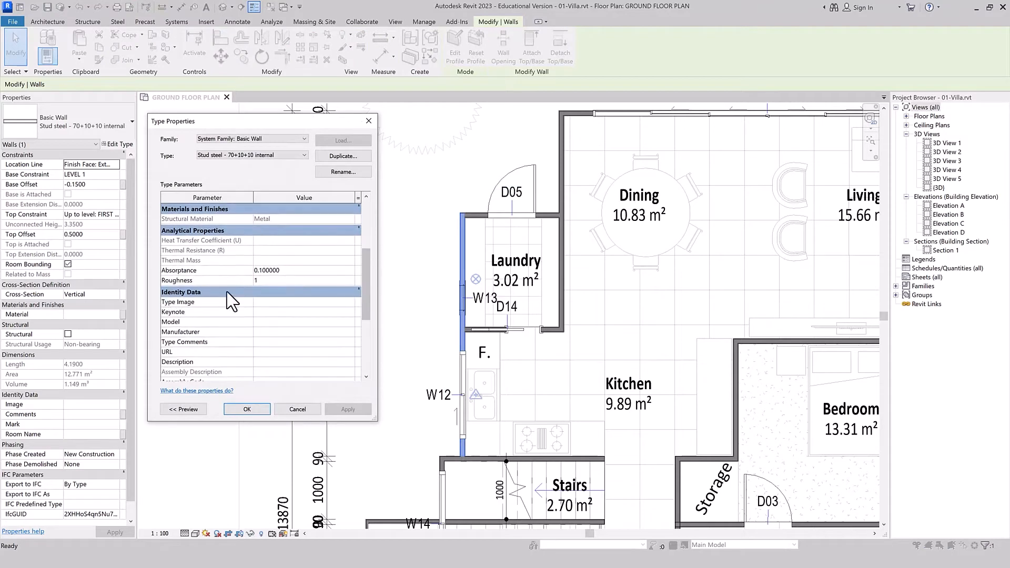
{"action": "left_click", "coordinate": [358, 290]}
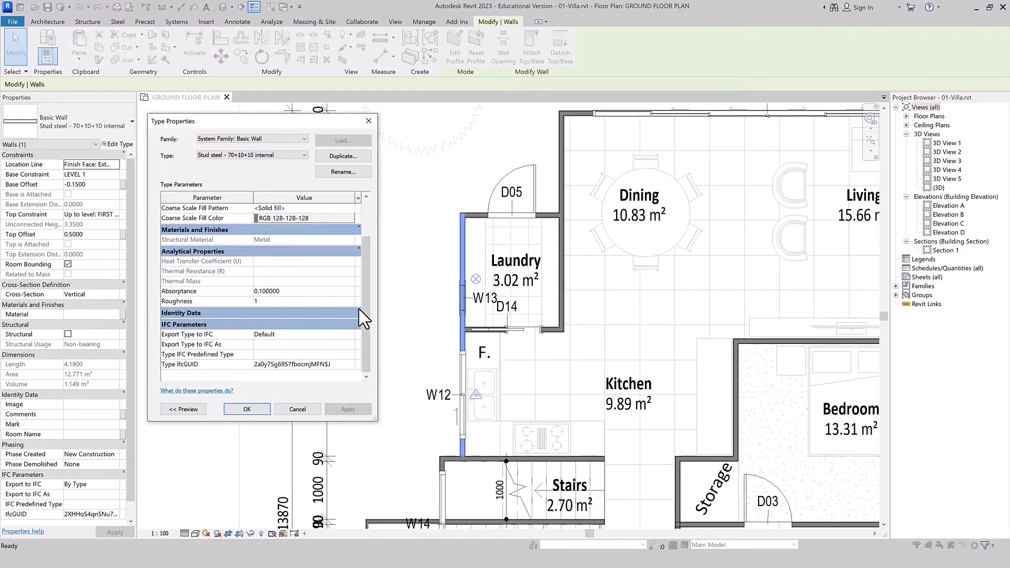
{"action": "left_click", "coordinate": [359, 313]}
{"action": "left_click", "coordinate": [351, 250]}
{"action": "left_click", "coordinate": [351, 250]}
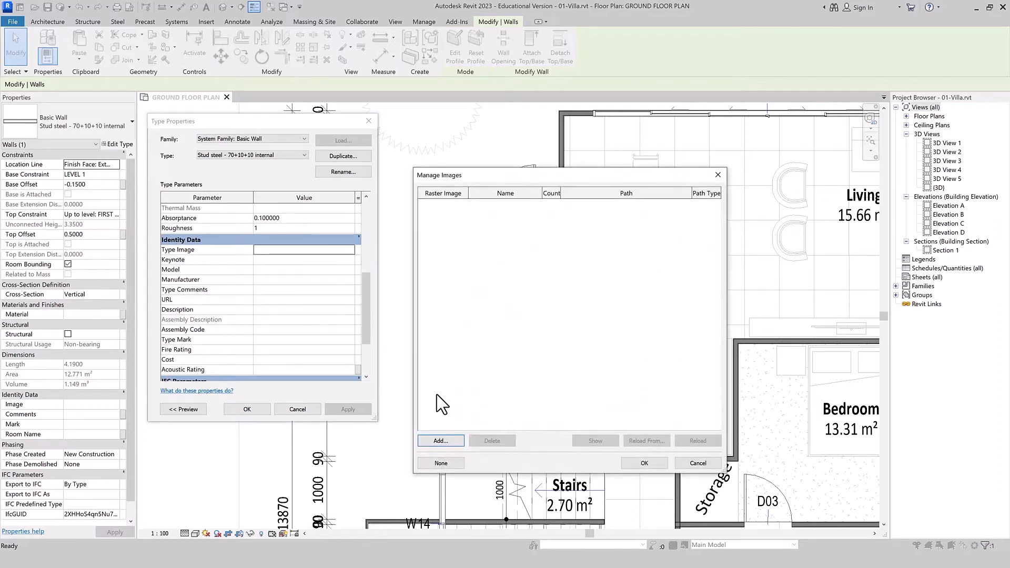
{"action": "left_click", "coordinate": [441, 442]}
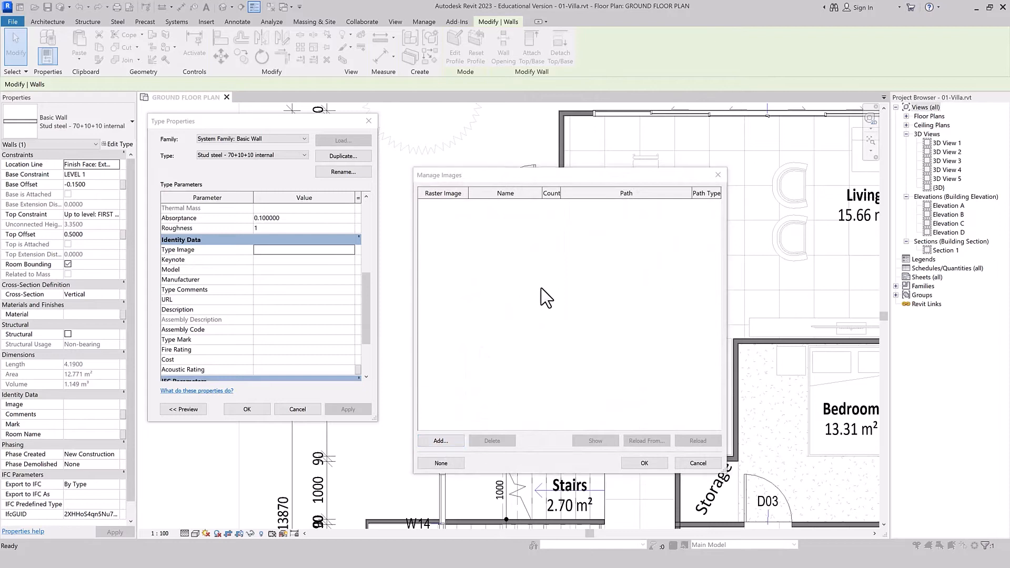
{"action": "left_click", "coordinate": [792, 131]}
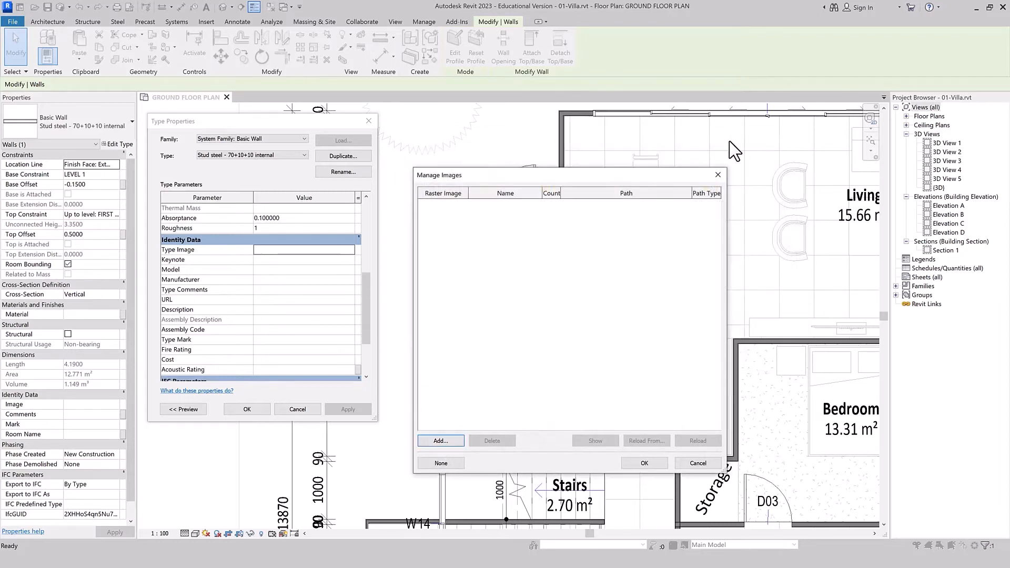
{"action": "left_click", "coordinate": [718, 176]}
{"action": "left_click", "coordinate": [369, 121]}
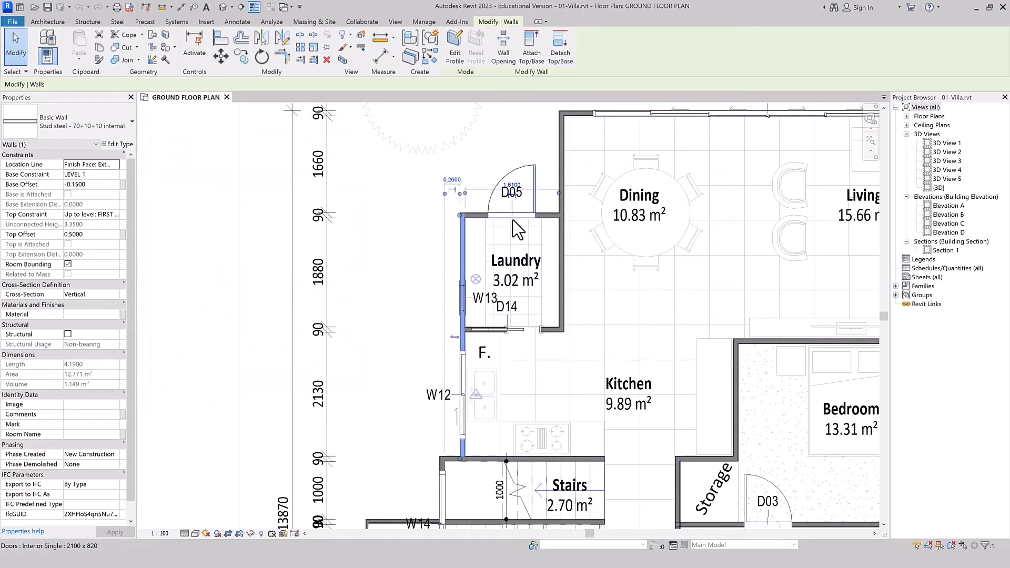
{"action": "key", "text": "Escape"}
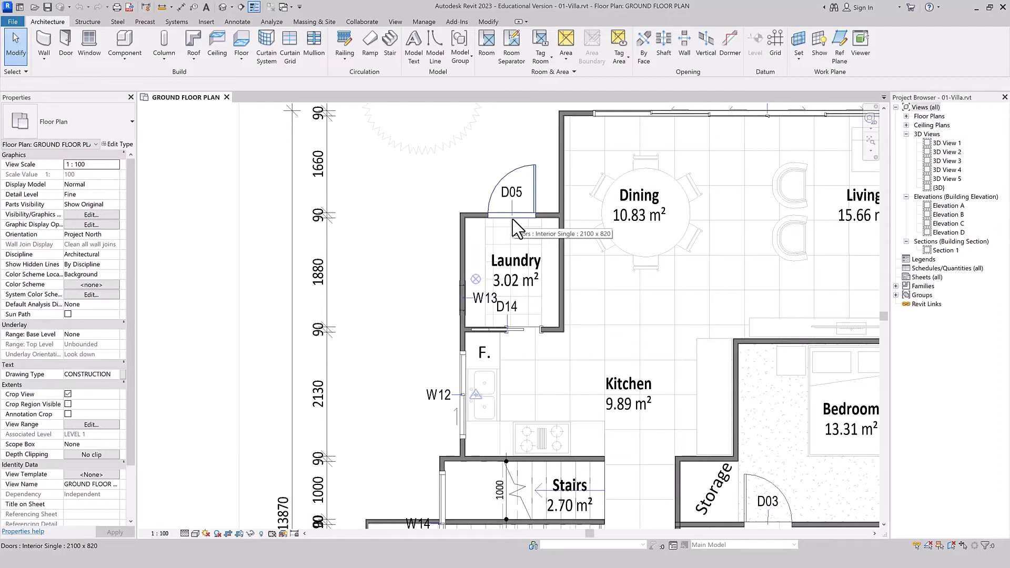
Step: Select the ground floor slab at the laundry doorway and examine the Type Image parameter in its type properties
{"action": "key", "text": "Tab"}
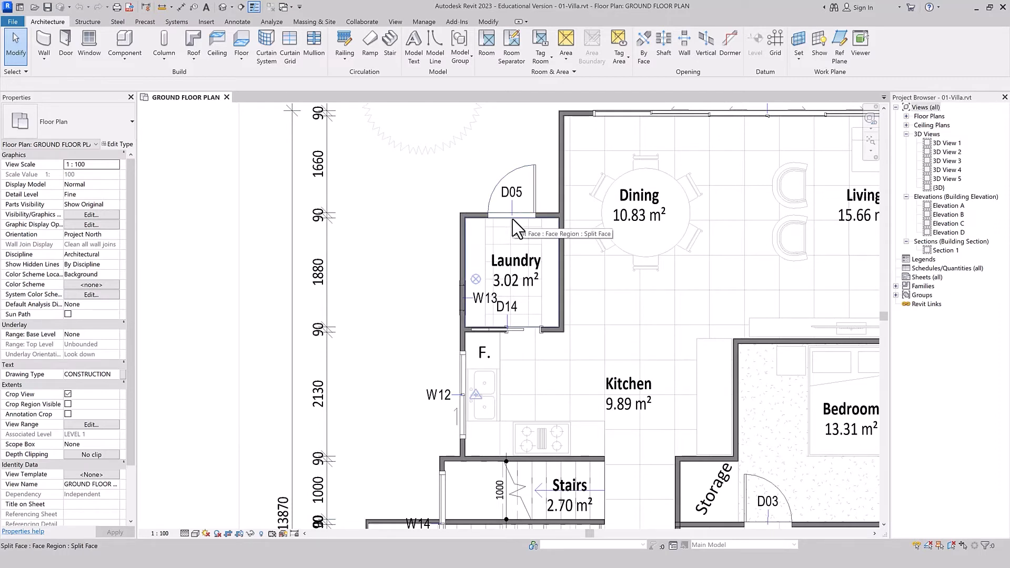
{"action": "key", "text": "Tab"}
{"action": "left_click", "coordinate": [513, 219]}
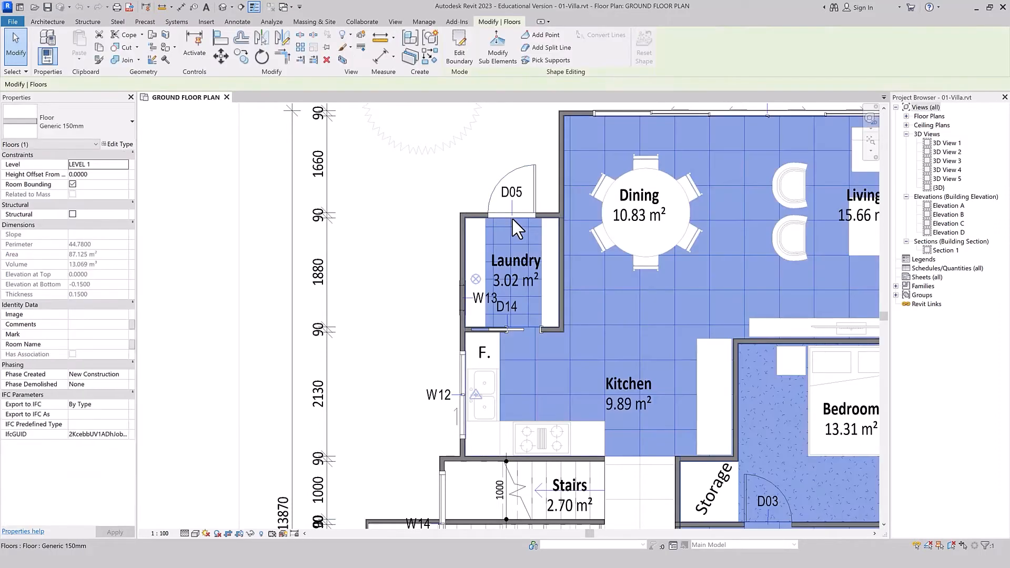
{"action": "left_click", "coordinate": [120, 144]}
{"action": "left_click_drag", "start_coordinate": [365, 222], "coordinate": [366, 274]}
{"action": "left_click", "coordinate": [351, 302]}
{"action": "left_click", "coordinate": [352, 302]}
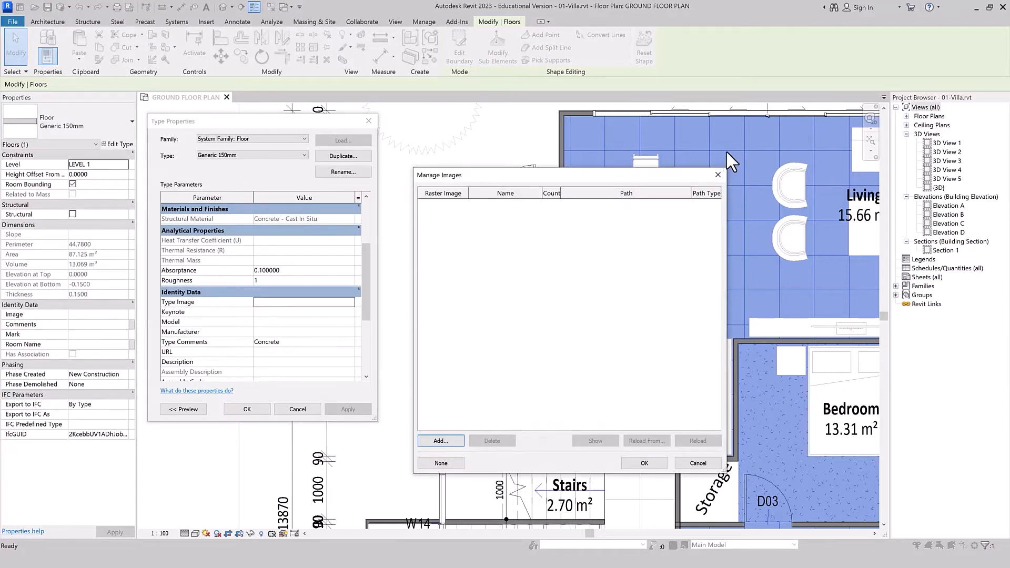
{"action": "left_click", "coordinate": [719, 172]}
{"action": "left_click", "coordinate": [368, 121]}
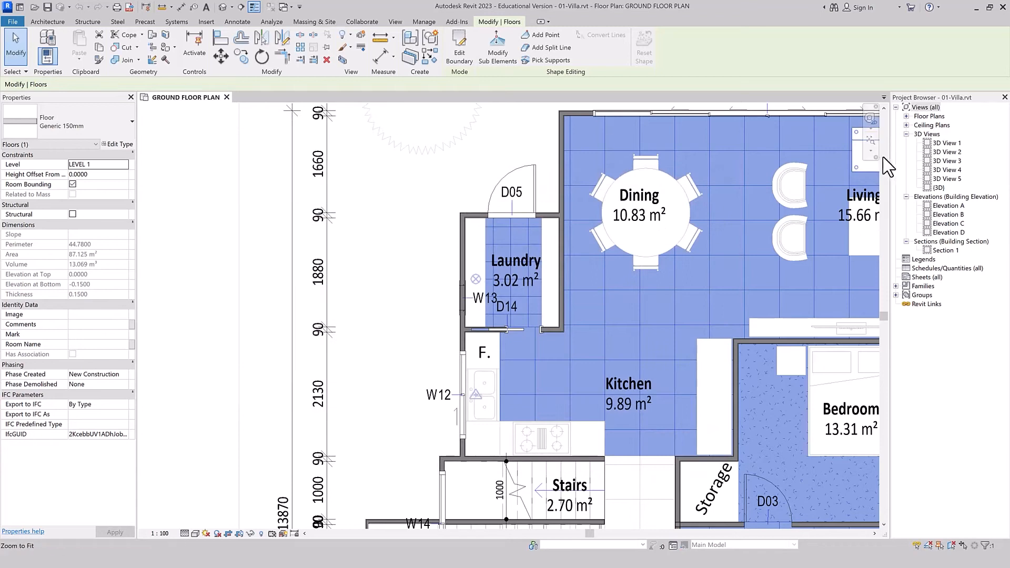
{"action": "left_click", "coordinate": [872, 143]}
{"action": "left_click", "coordinate": [340, 278]}
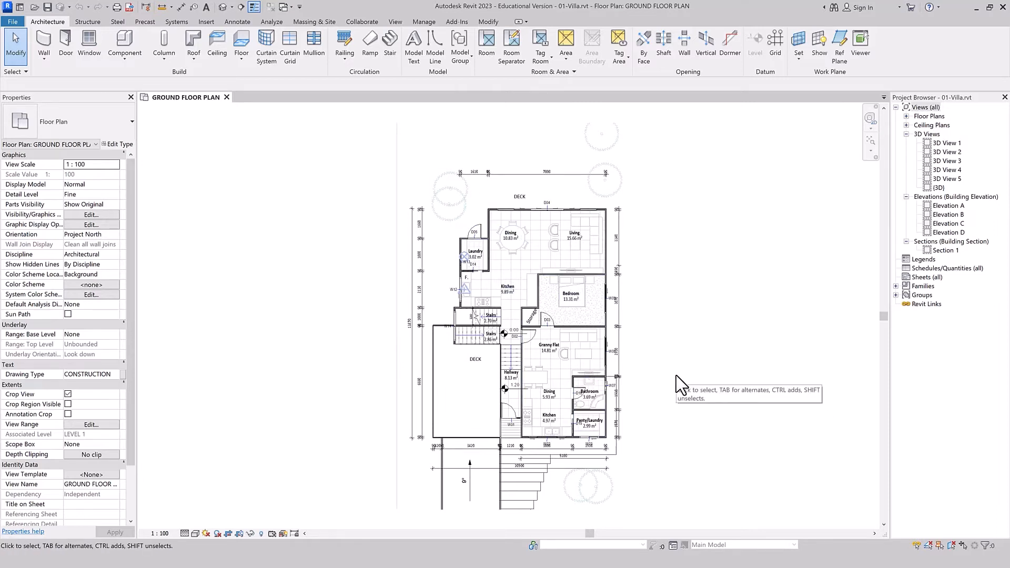
Step: Examine the Identity Data, including Type Image, in the type properties of laundry door D05
{"action": "left_click", "coordinate": [474, 231]}
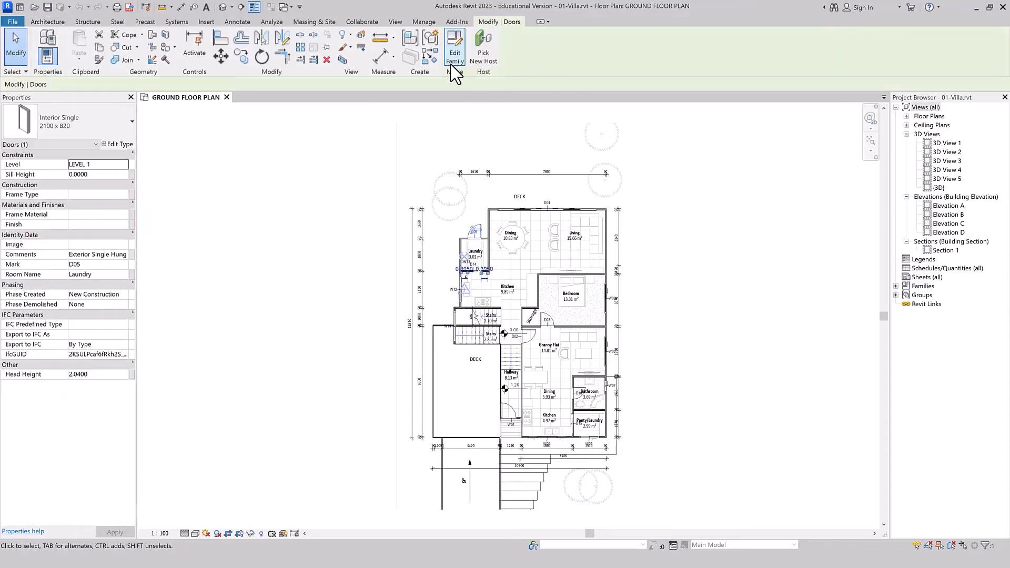
{"action": "scroll", "coordinate": [532, 209], "scroll_direction": "up", "scroll_amount": 2}
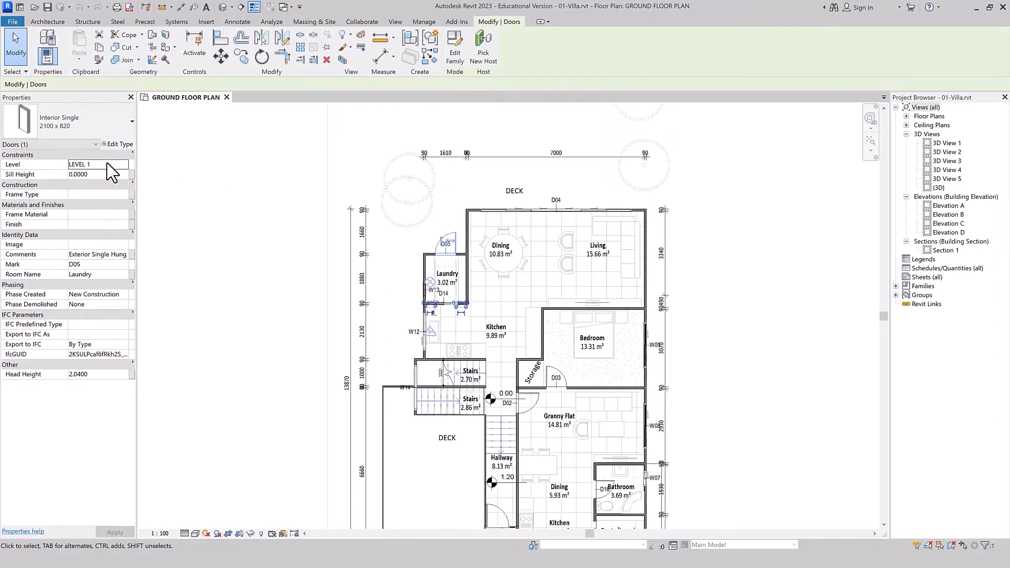
{"action": "left_click", "coordinate": [119, 145]}
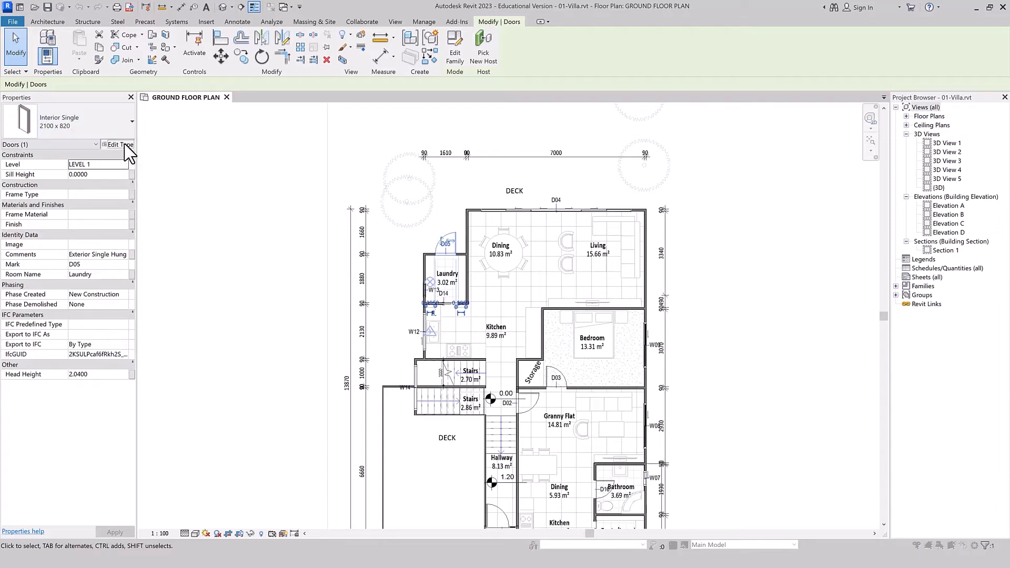
{"action": "left_click_drag", "start_coordinate": [366, 232], "coordinate": [366, 295]}
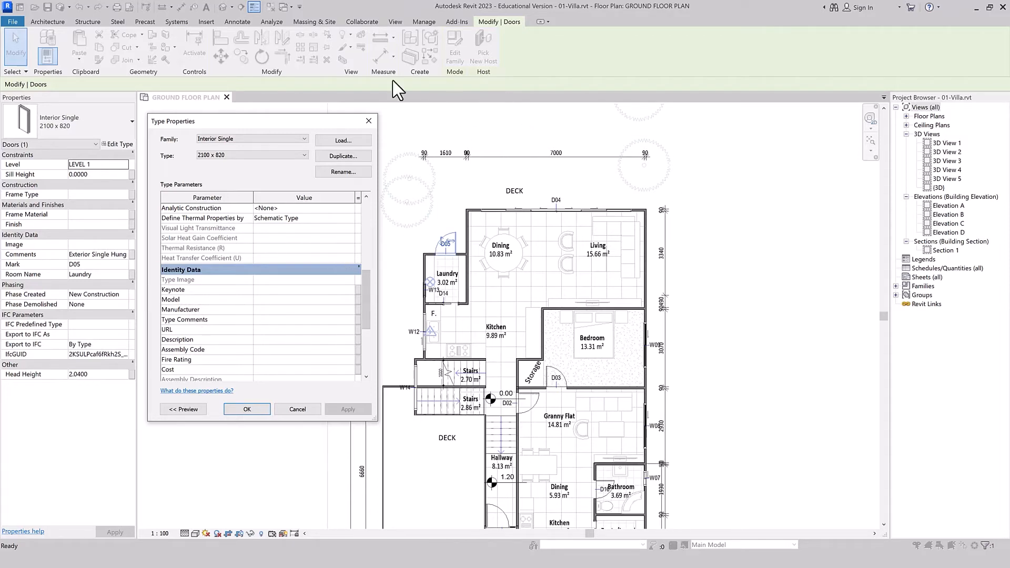
{"action": "left_click", "coordinate": [376, 121]}
{"action": "left_click", "coordinate": [283, 322]}
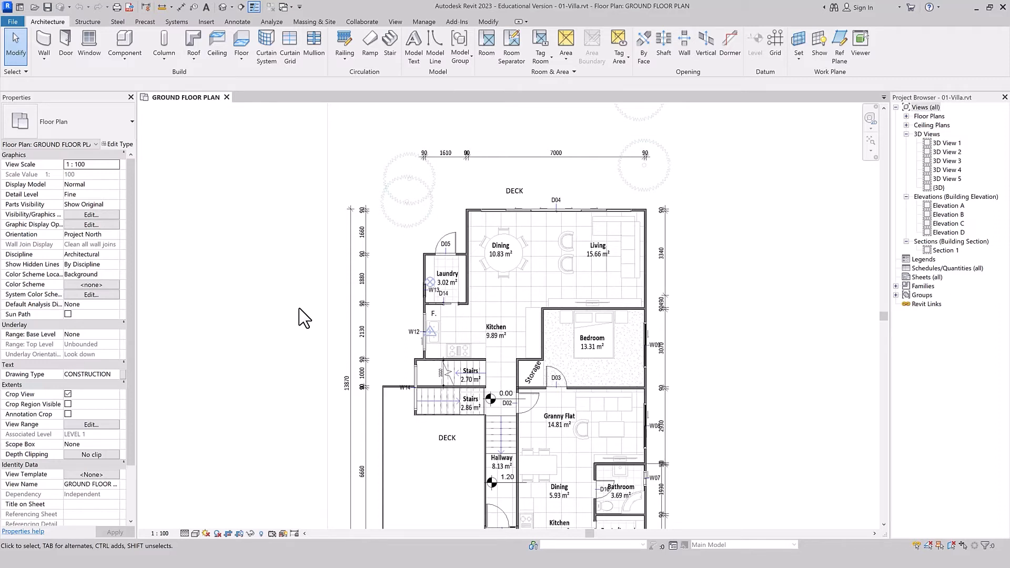
Step: Inspect the instance Image parameter of the laundry's exterior wall and its image manager without assigning an image
{"action": "left_click", "coordinate": [425, 269]}
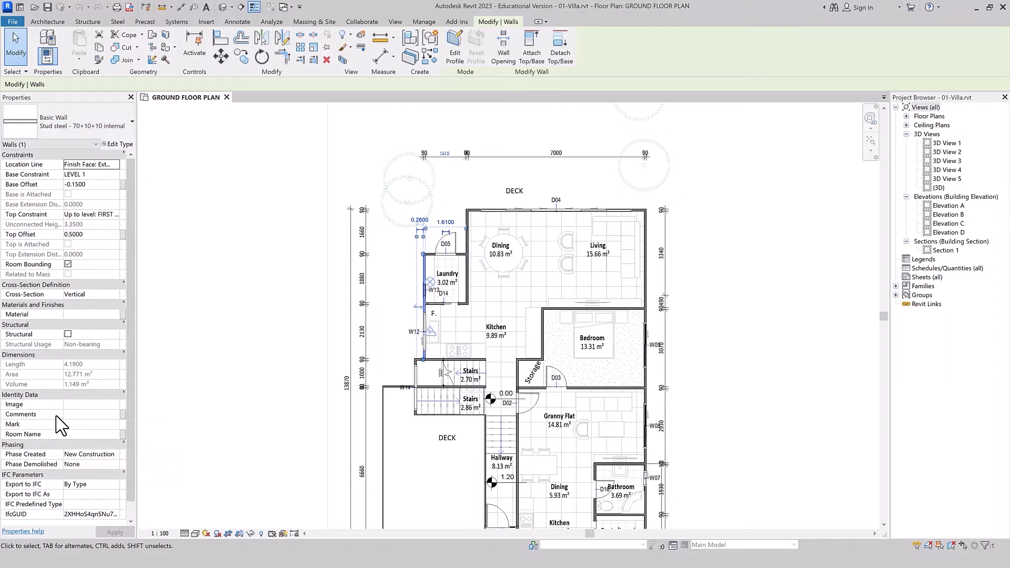
{"action": "left_click", "coordinate": [115, 404]}
{"action": "left_click", "coordinate": [117, 404]}
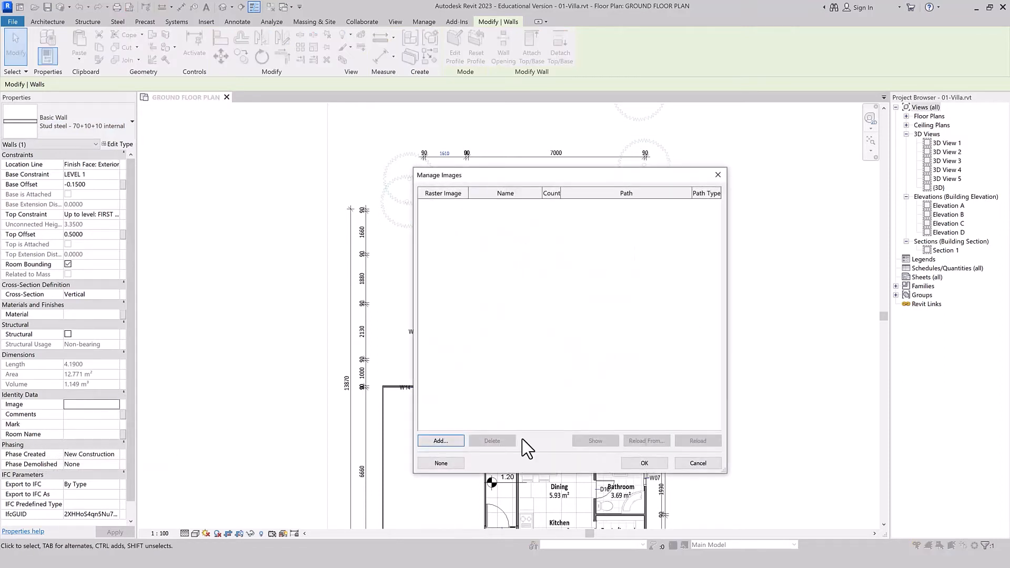
{"action": "left_click", "coordinate": [718, 174]}
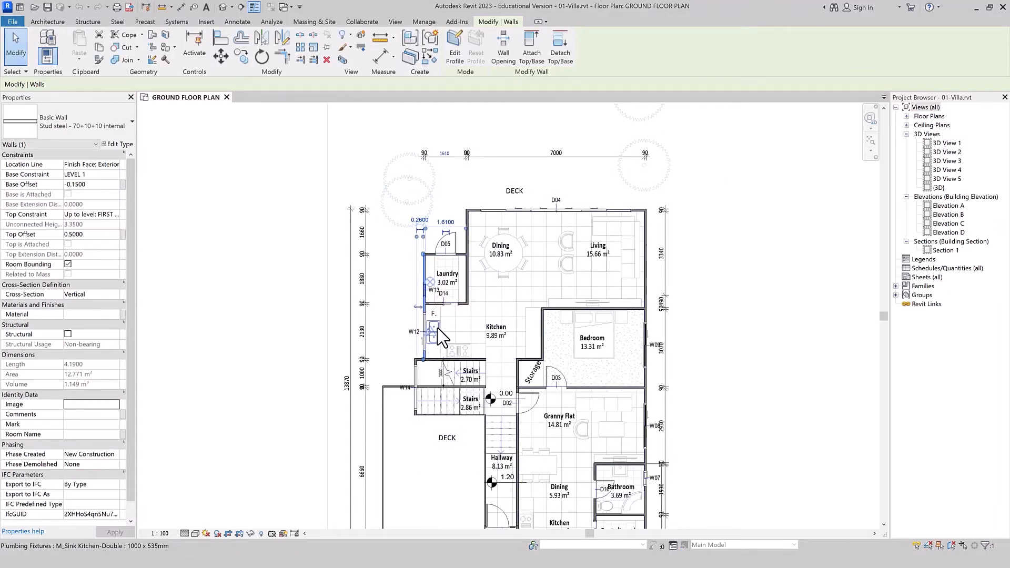
Step: Inspect the instance Image parameter of the kitchen's double sink and its image manager without assigning an image
{"action": "left_click", "coordinate": [453, 350]}
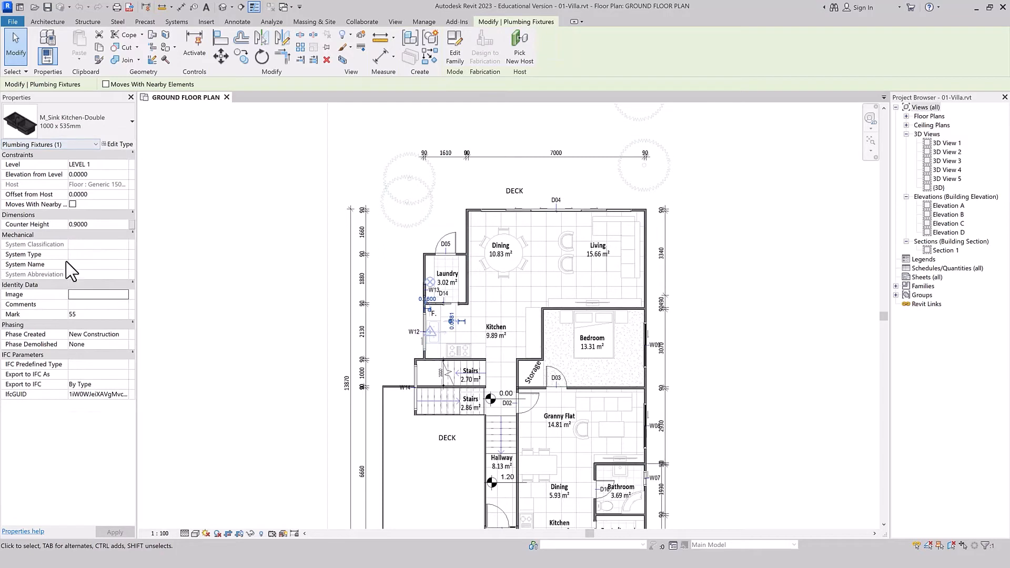
{"action": "left_click", "coordinate": [127, 294]}
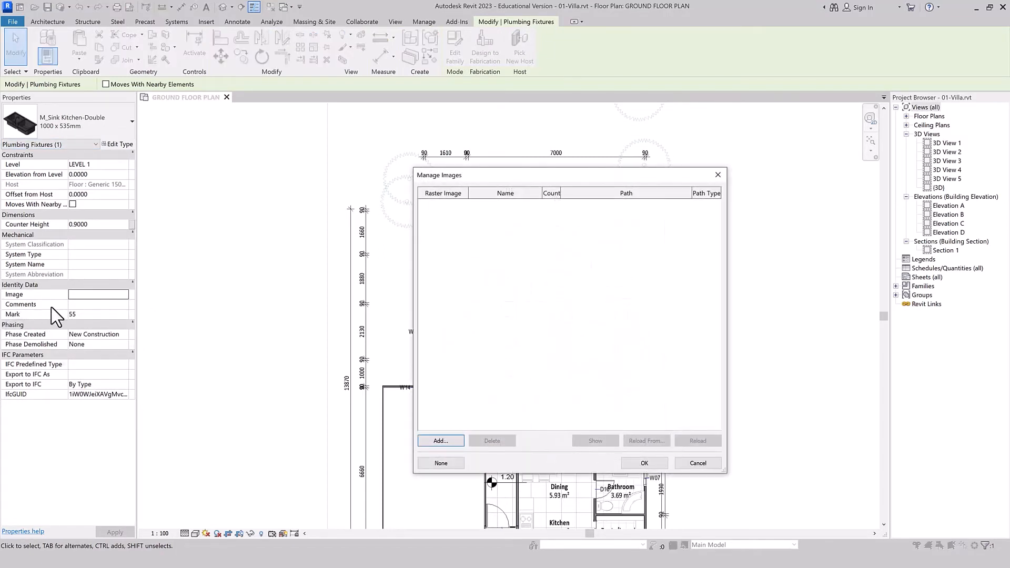
{"action": "left_click", "coordinate": [717, 176]}
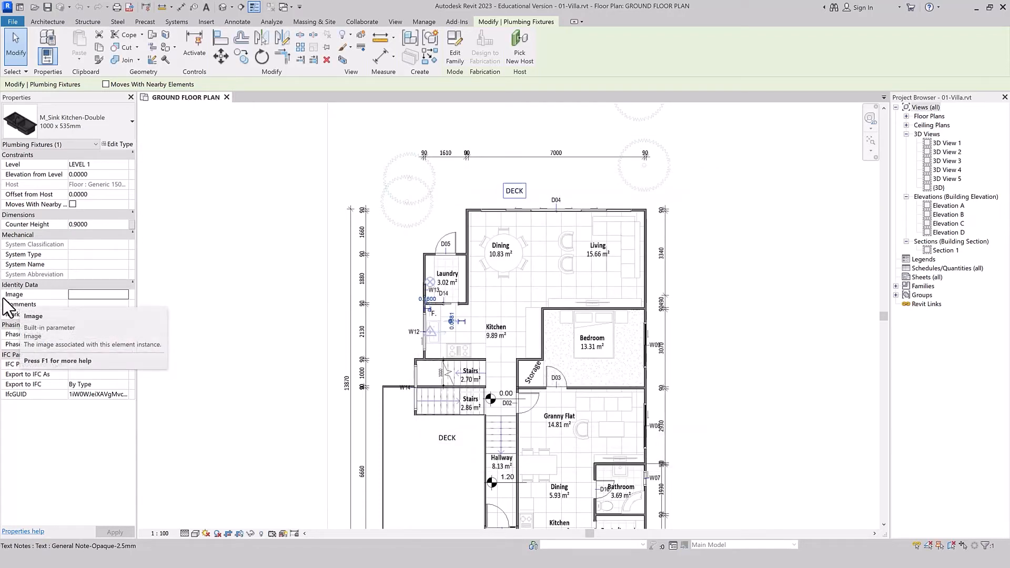
{"action": "left_click", "coordinate": [239, 310]}
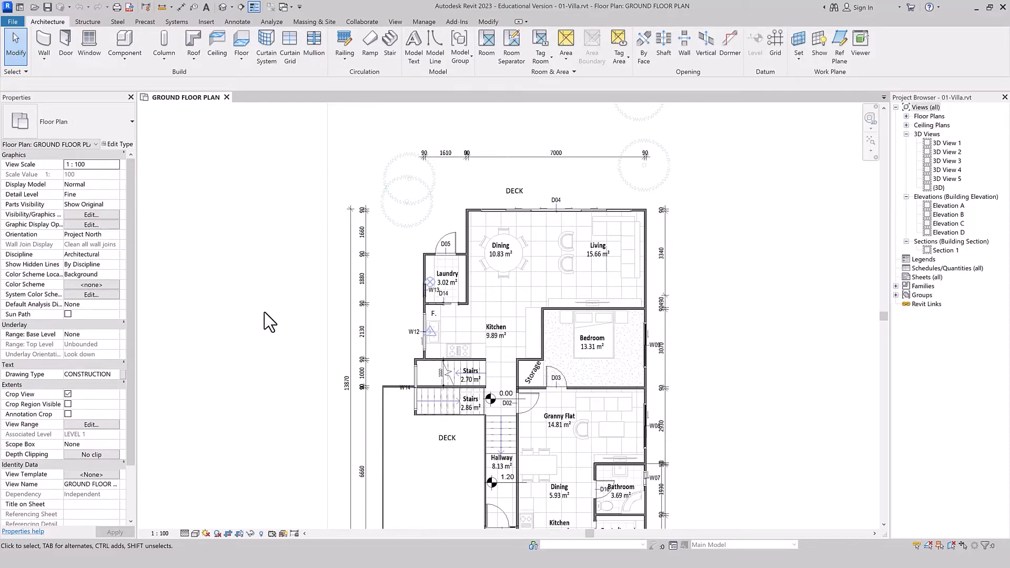
Step: Open the family of the crescent armchair in the living room for editing
{"action": "left_click", "coordinate": [569, 242]}
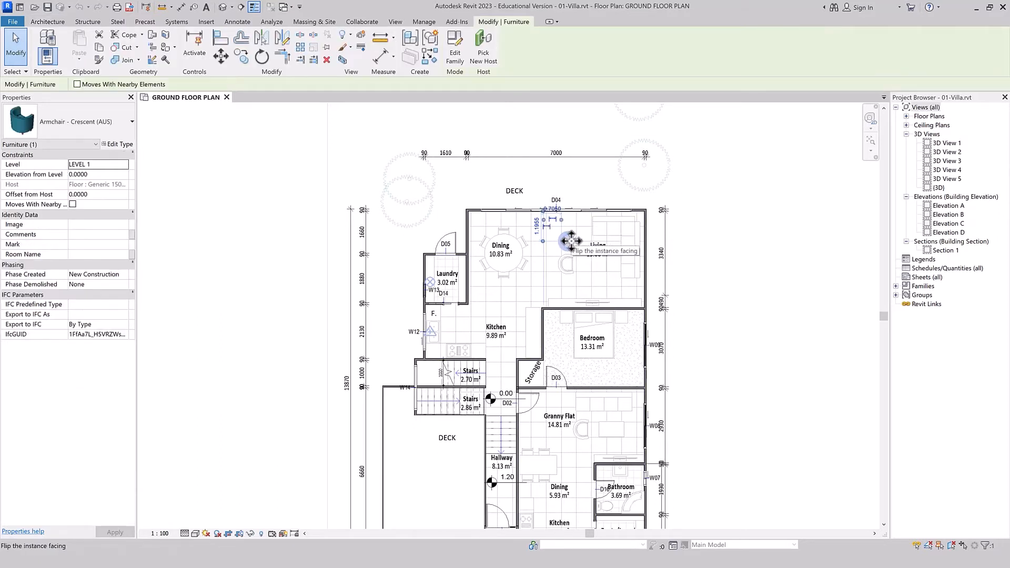
{"action": "left_click", "coordinate": [455, 59]}
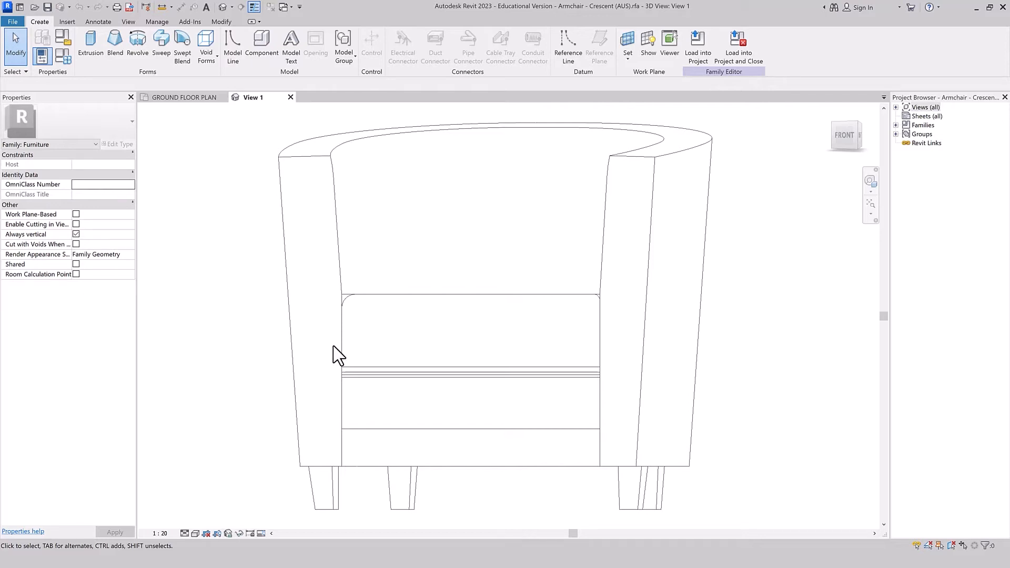
{"action": "scroll", "coordinate": [542, 300], "scroll_direction": "down", "scroll_amount": 2}
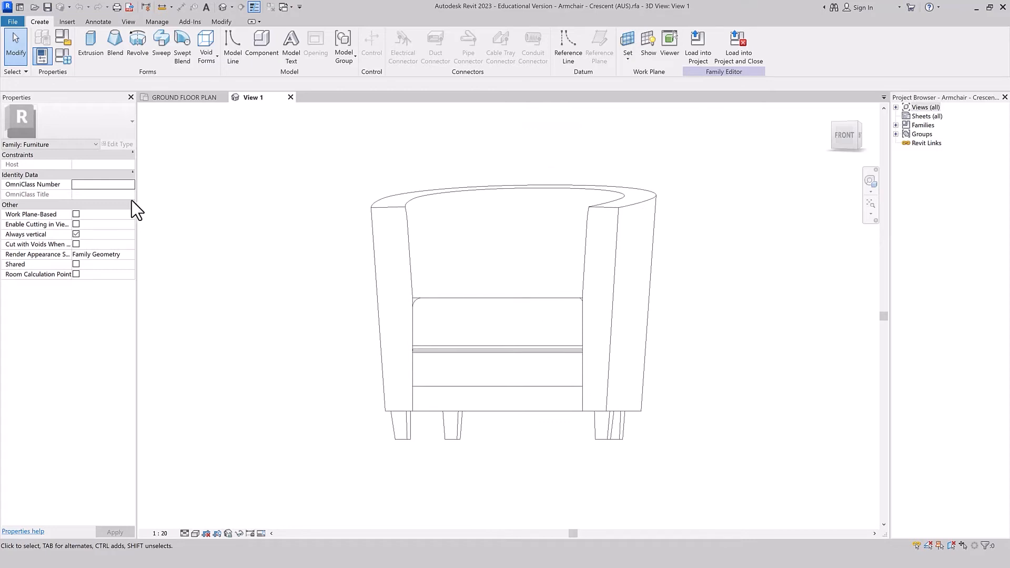
Step: Examine the Type Image parameter under Identity Data in the armchair's family types without assigning an image
{"action": "left_click", "coordinate": [63, 56]}
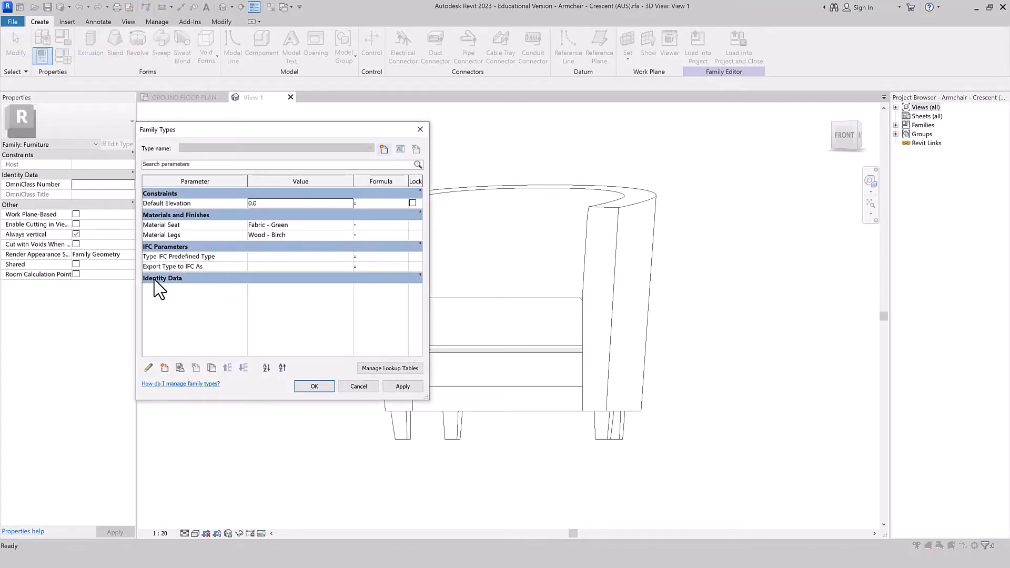
{"action": "left_click", "coordinate": [420, 276]}
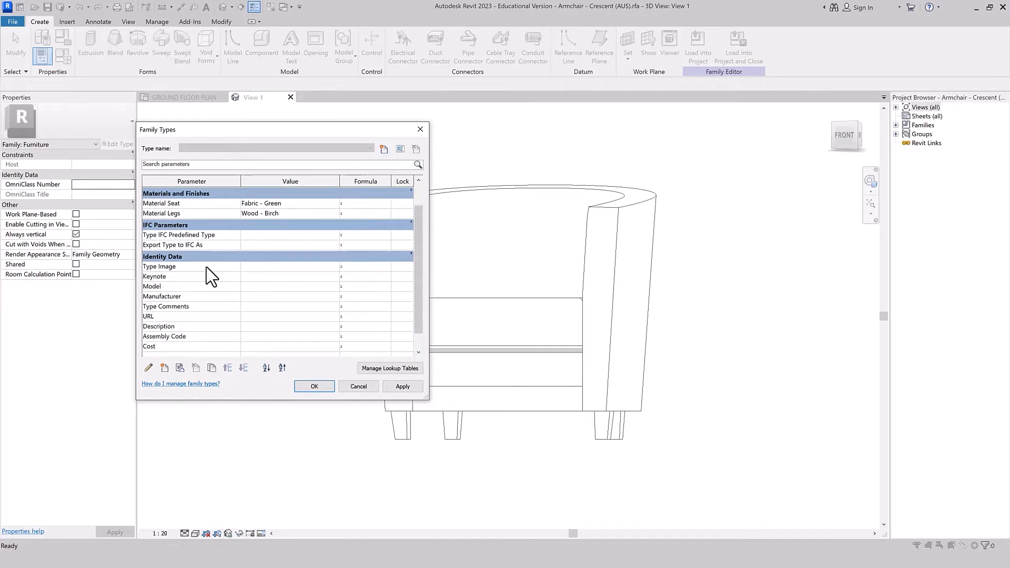
{"action": "left_click", "coordinate": [335, 267]}
{"action": "left_click", "coordinate": [335, 268]}
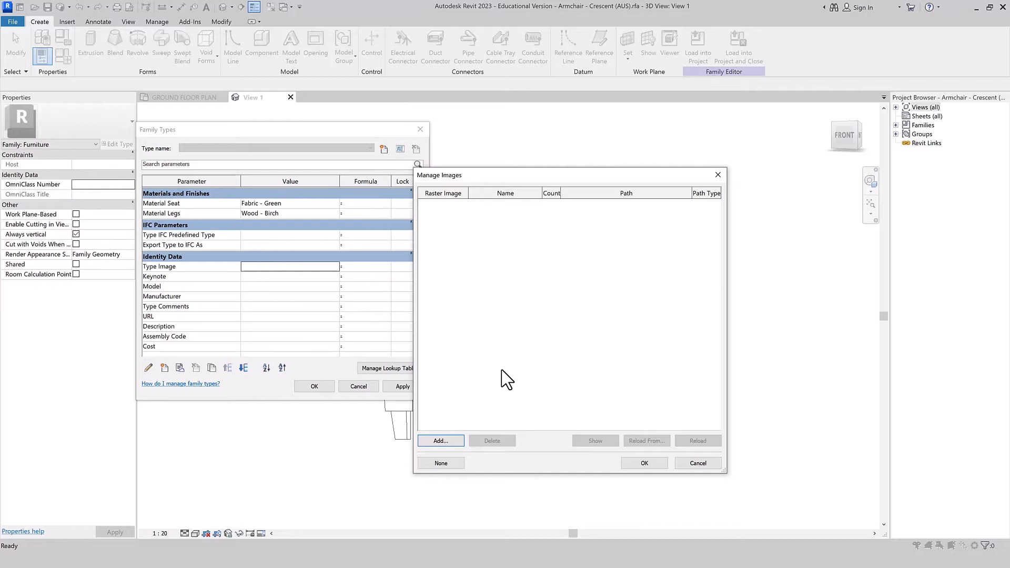
{"action": "left_click", "coordinate": [717, 175]}
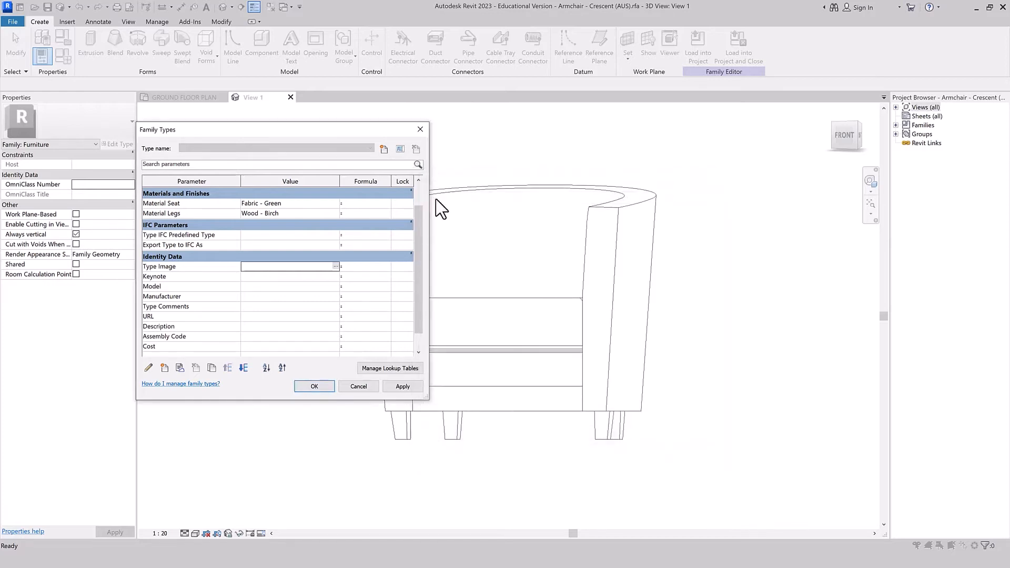
{"action": "left_click", "coordinate": [421, 129]}
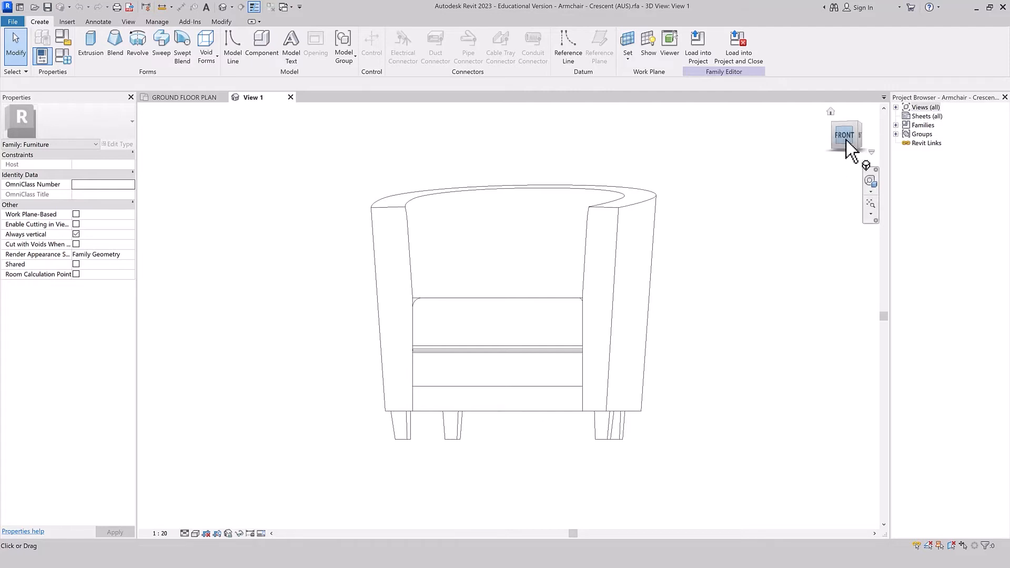
Step: Orient the armchair's 3D view to an angled front view seen from slightly above
{"action": "left_click_drag", "start_coordinate": [846, 138], "coordinate": [837, 153]}
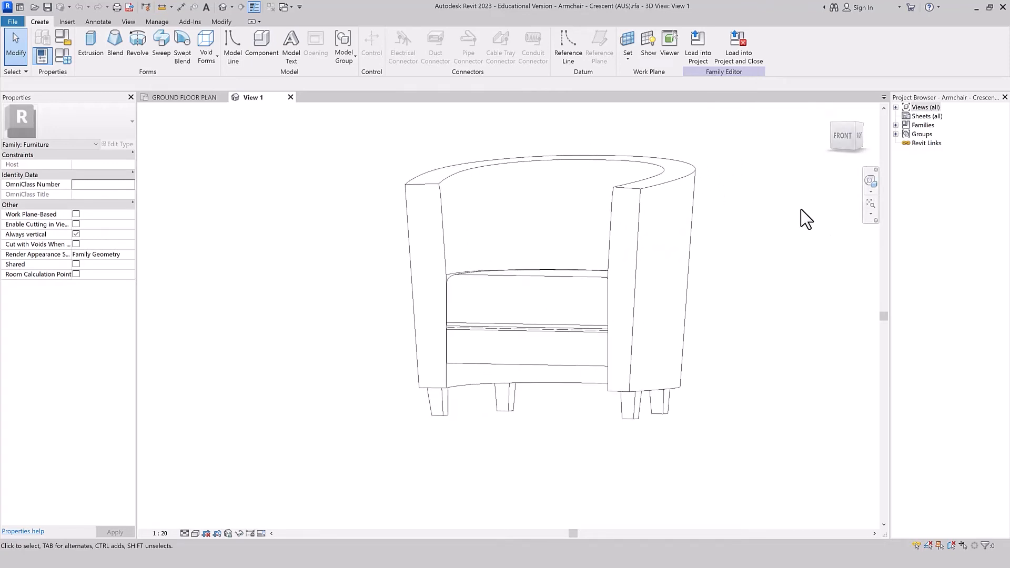
{"action": "left_click", "coordinate": [844, 137]}
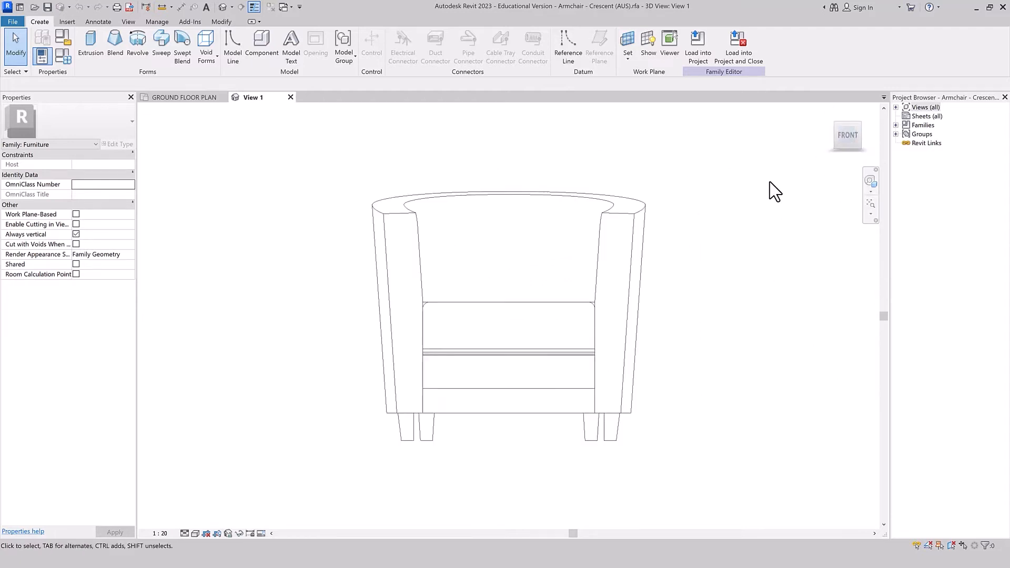
{"action": "middle_click_drag", "start_coordinate": [765, 211], "coordinate": [720, 254], "text": "shift"}
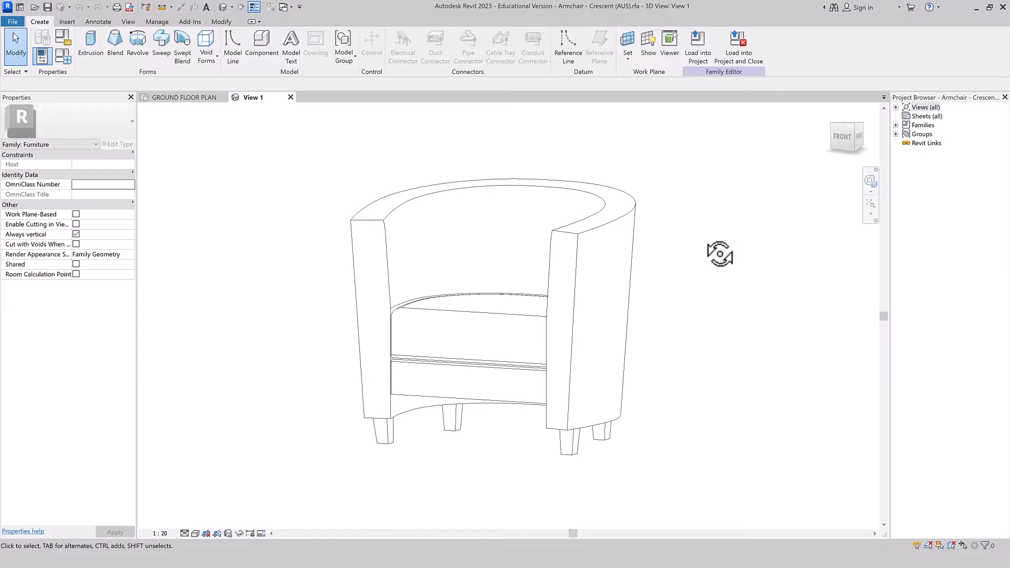
Step: Examine the basic View Object wheel and the Full Navigation Wheel with its options, and close the wheel
{"action": "key", "text": "shift+w"}
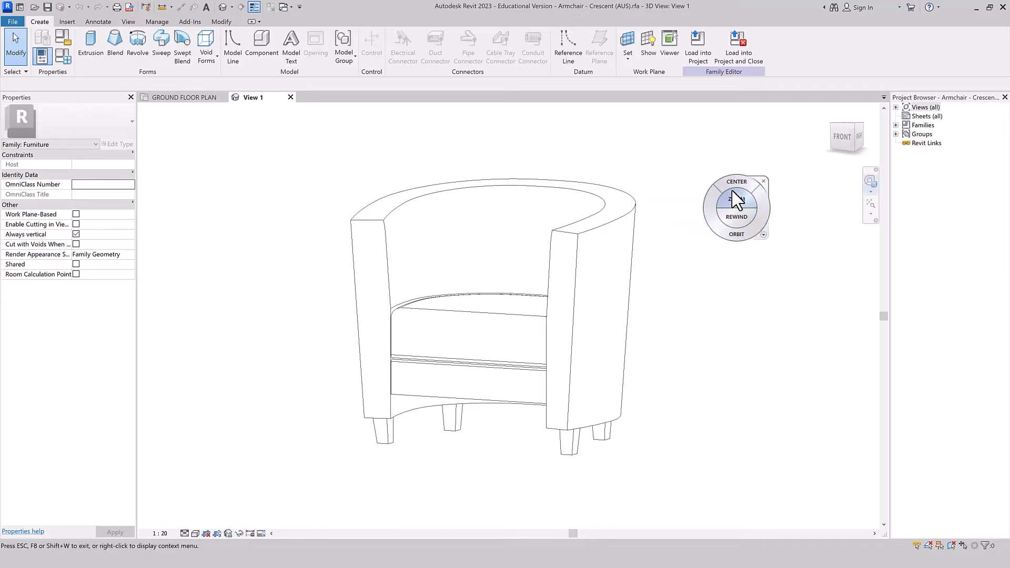
{"action": "left_click", "coordinate": [763, 182]}
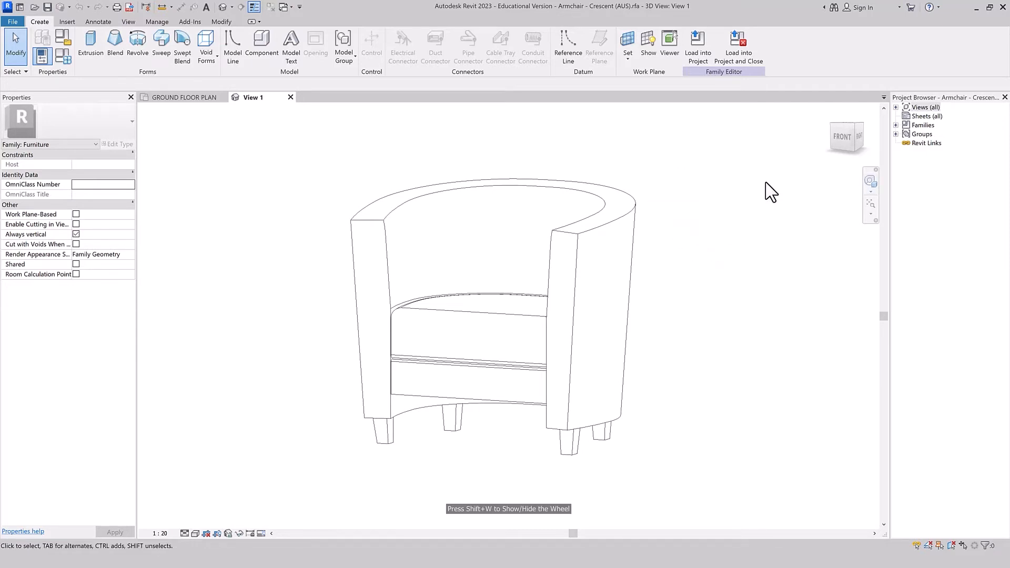
{"action": "left_click", "coordinate": [871, 192]}
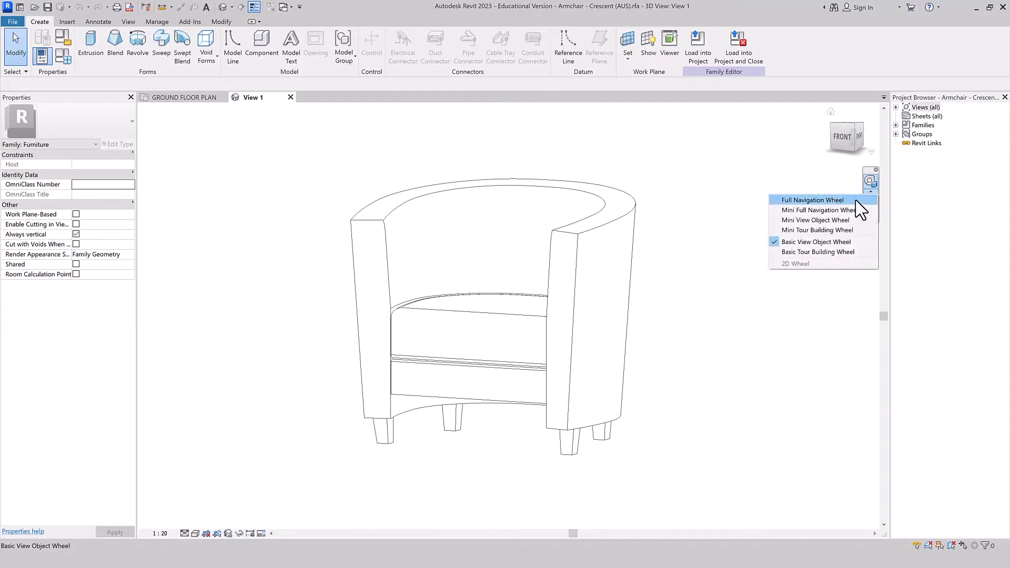
{"action": "left_click", "coordinate": [855, 201]}
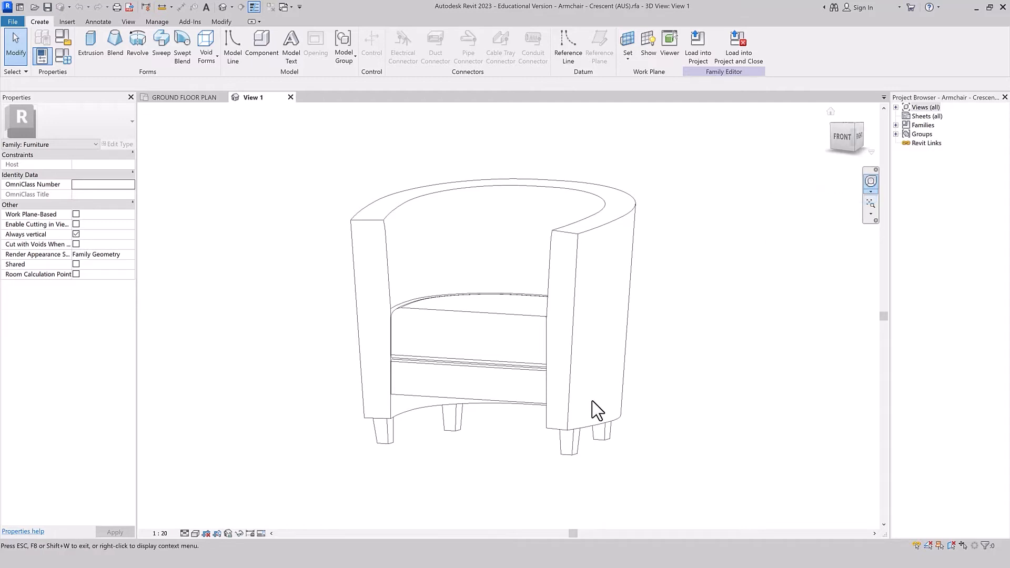
{"action": "left_click", "coordinate": [873, 182]}
{"action": "left_click", "coordinate": [868, 187]}
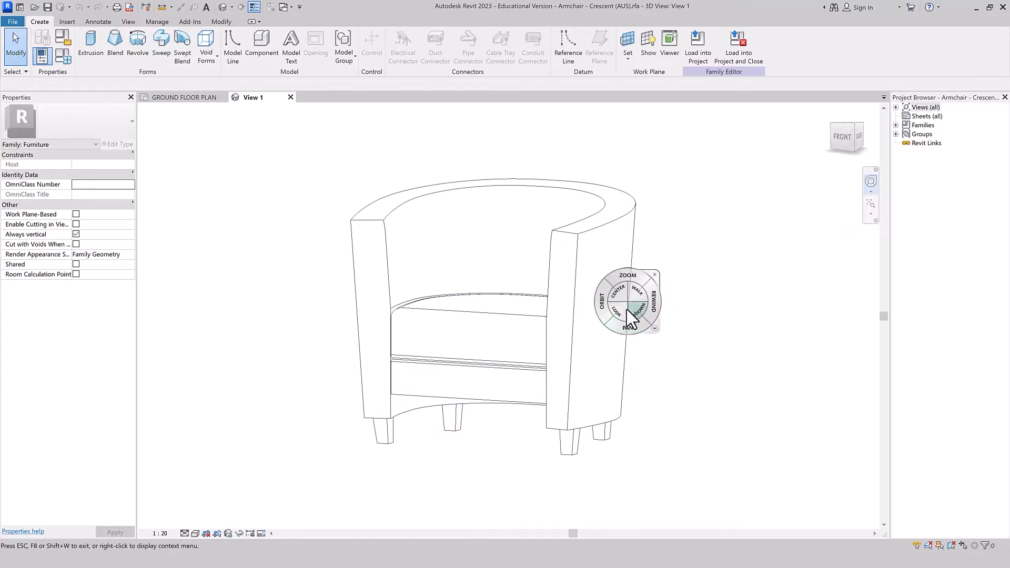
{"action": "left_click", "coordinate": [665, 330]}
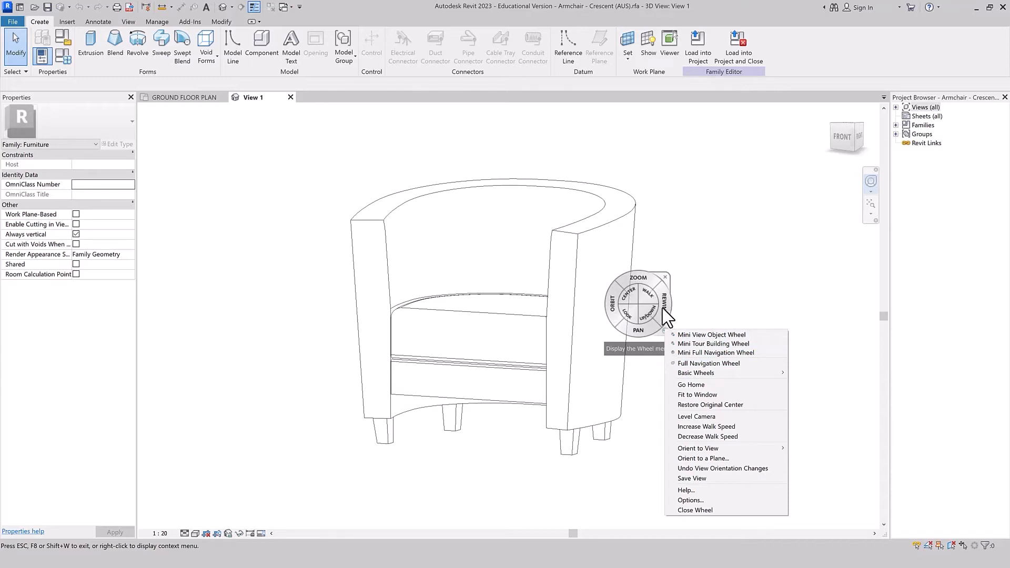
{"action": "left_click", "coordinate": [666, 277]}
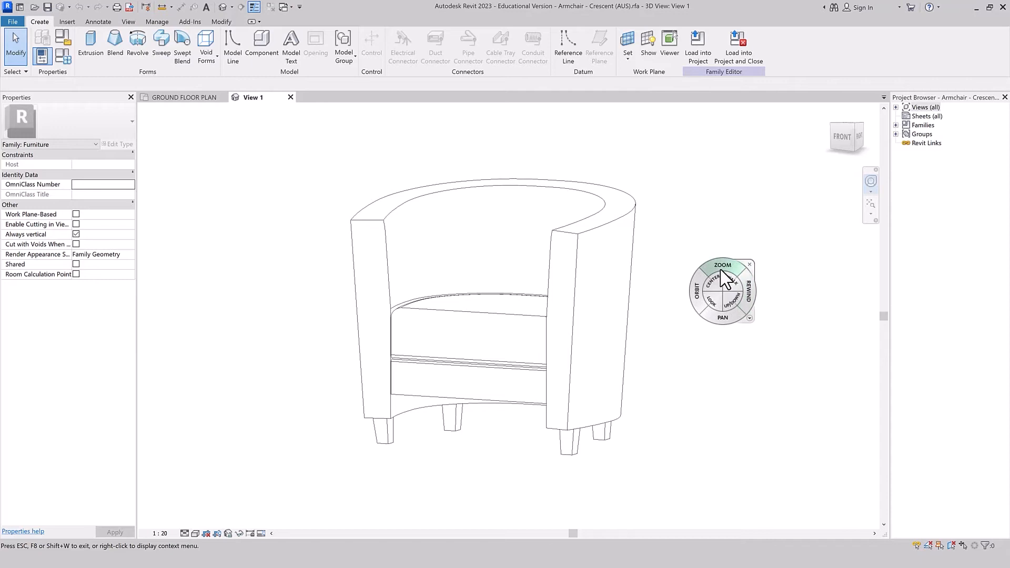
{"action": "left_click", "coordinate": [757, 259]}
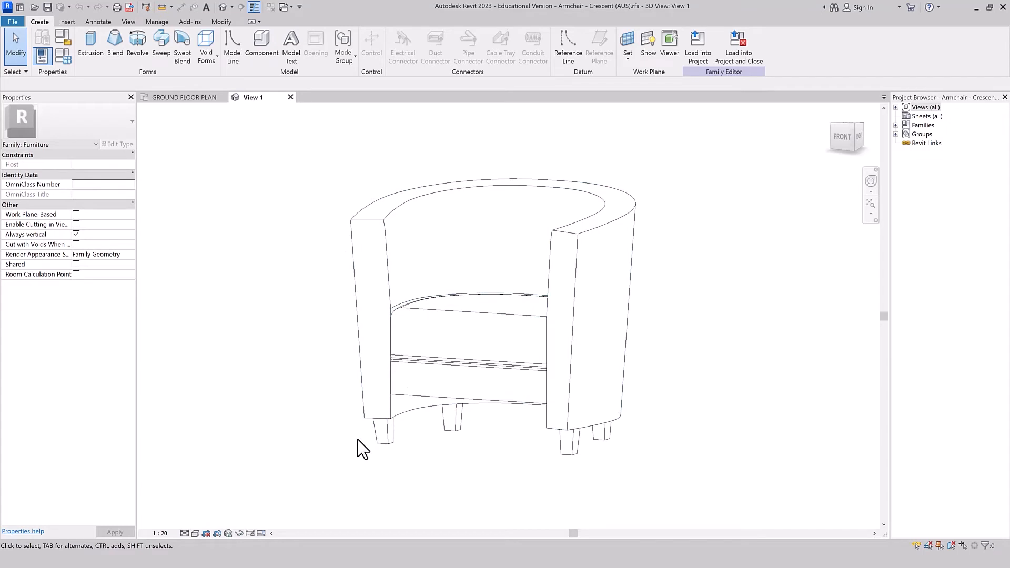
Step: Compare the armchair's edges with Thin Lines off and on, leaving Thin Lines switched on
{"action": "key", "text": "t"}
{"action": "key", "text": "l"}
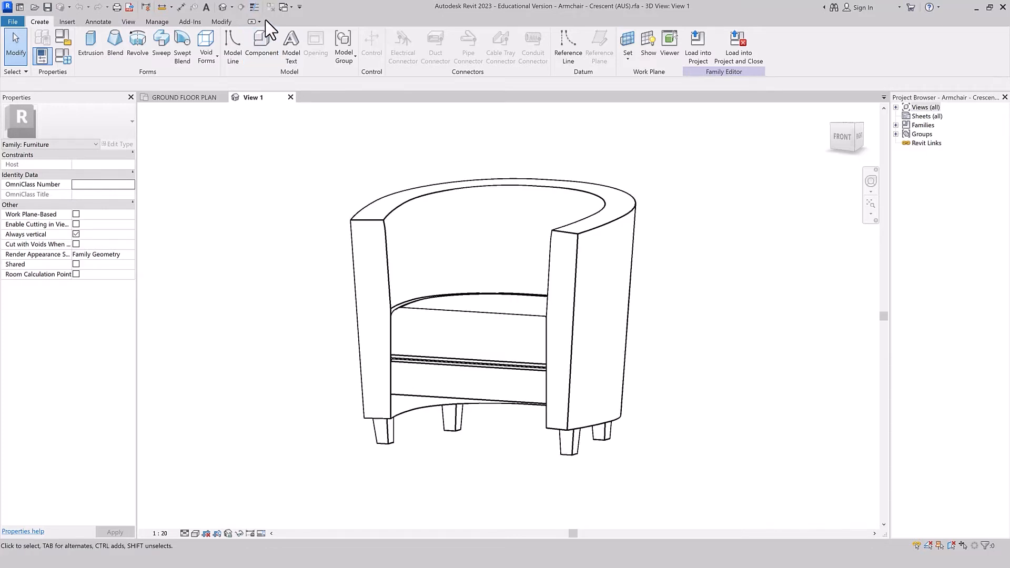
{"action": "left_click", "coordinate": [254, 7]}
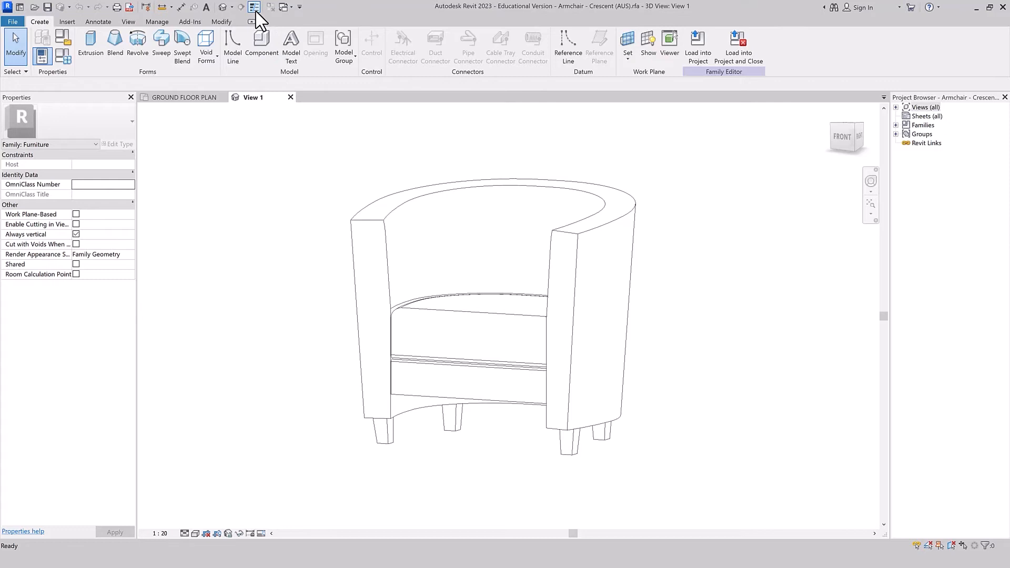
{"action": "left_click", "coordinate": [255, 8]}
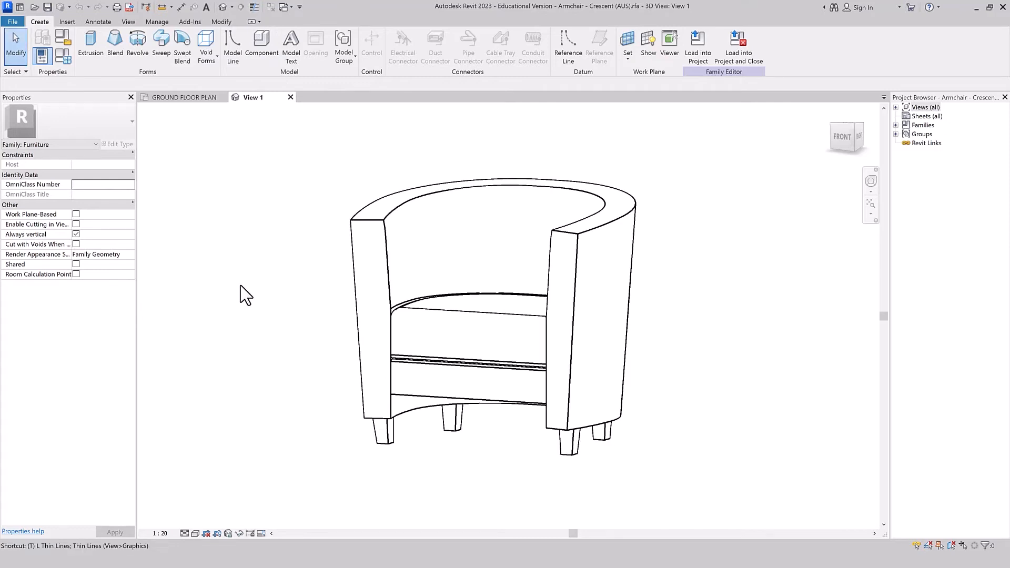
{"action": "key", "text": "t"}
{"action": "key", "text": "l"}
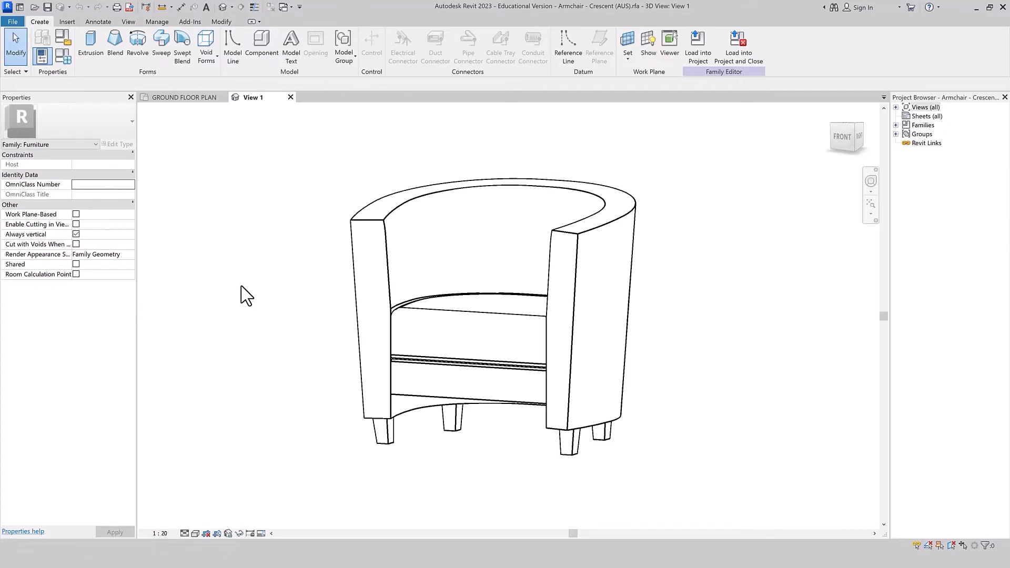
{"action": "key", "text": "t"}
{"action": "key", "text": "l"}
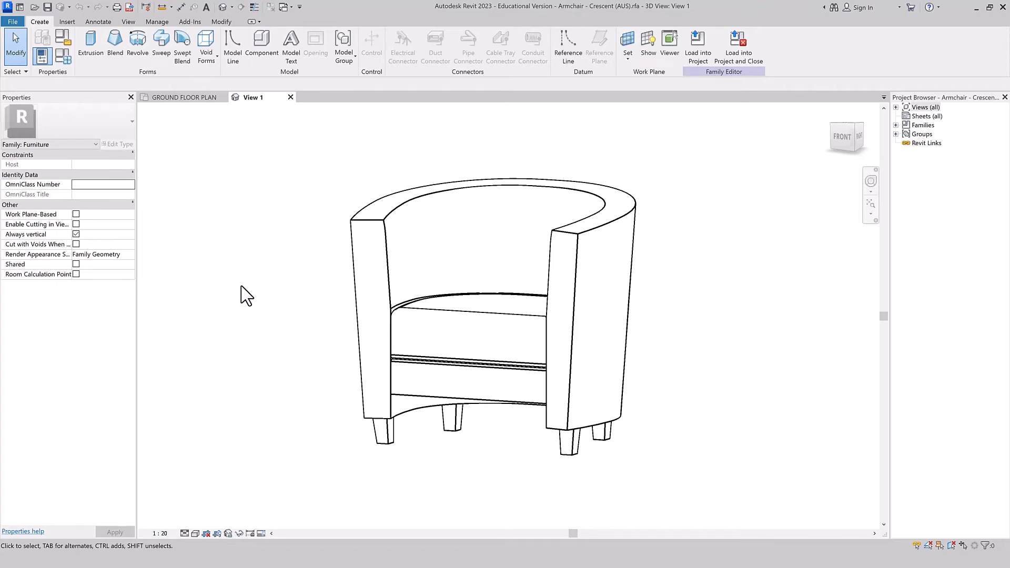
{"action": "left_click", "coordinate": [254, 8]}
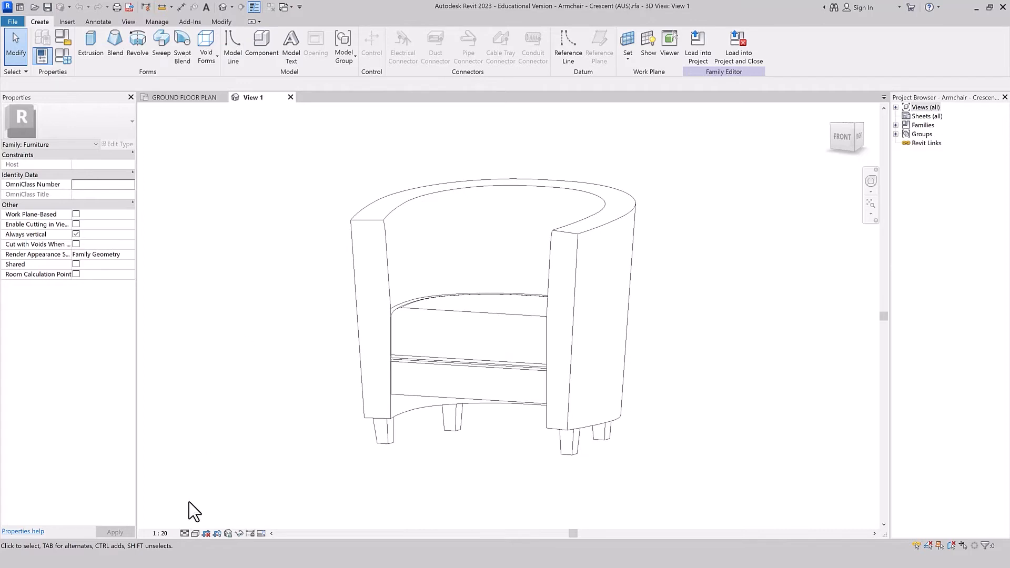
Step: Set the 3D view's model display style to Shaded in the Graphic Display Options and apply it
{"action": "left_click", "coordinate": [194, 535]}
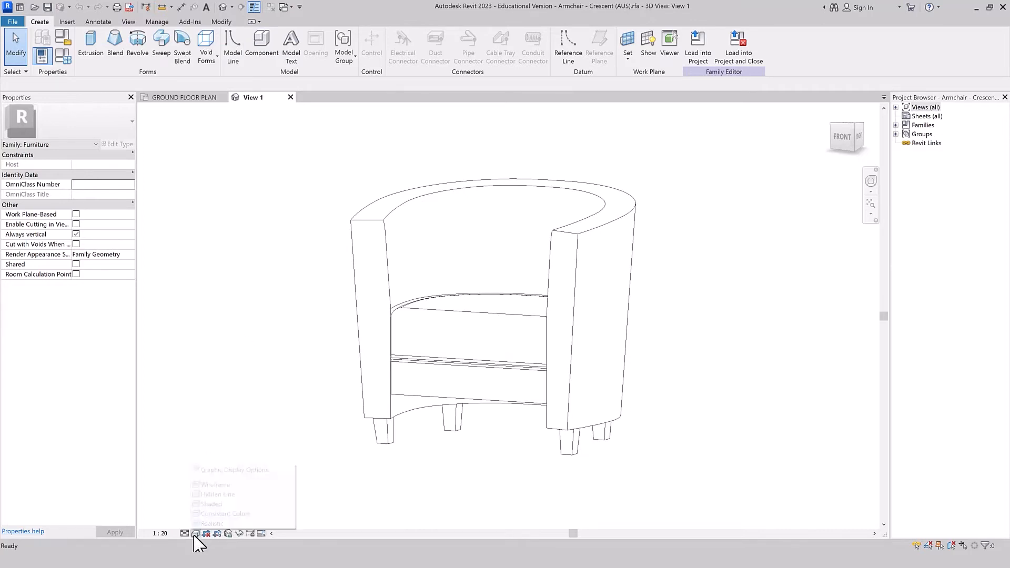
{"action": "left_click", "coordinate": [226, 470]}
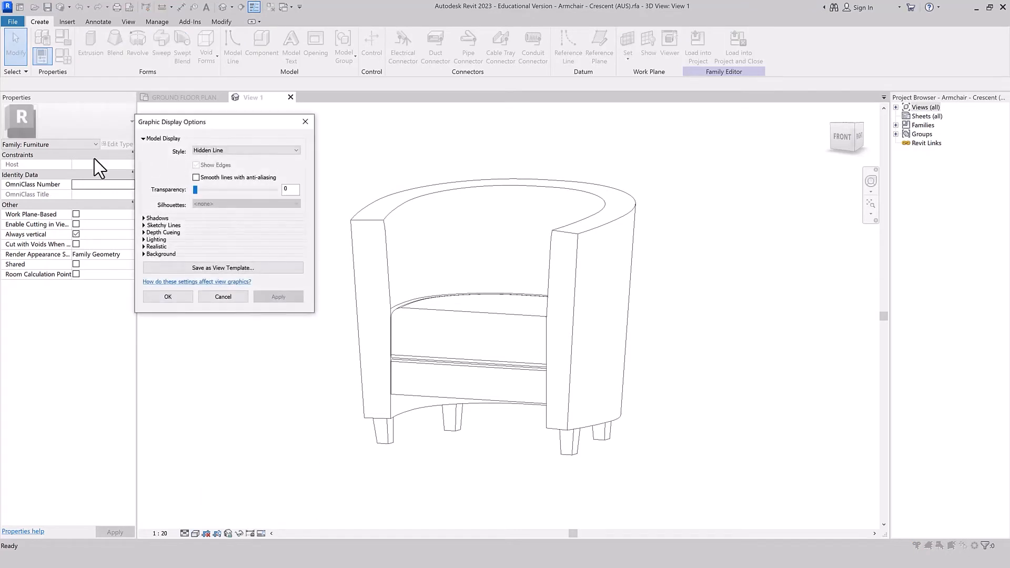
{"action": "left_click", "coordinate": [223, 152]}
{"action": "left_click", "coordinate": [223, 172]}
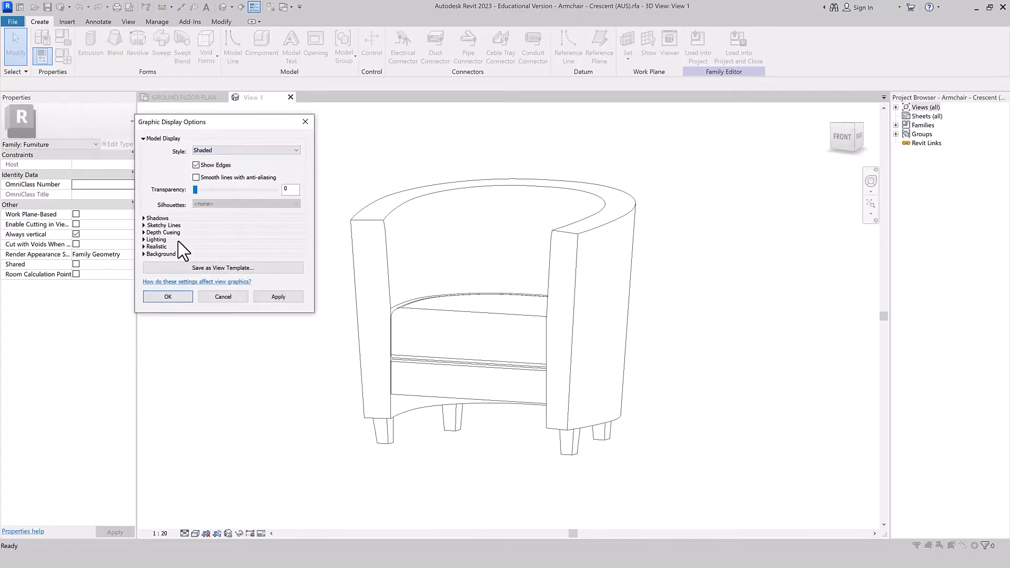
{"action": "left_click", "coordinate": [278, 297]}
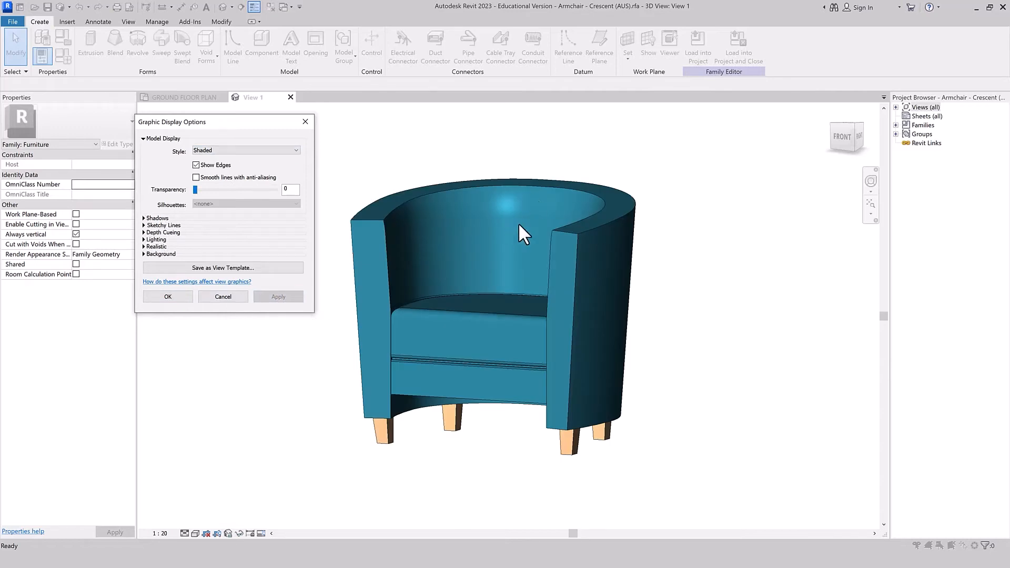
Step: Brighten the shaded armchair by setting the view's Ambient Light to 16 in the lighting settings
{"action": "left_click", "coordinate": [144, 240]}
{"action": "left_click_drag", "start_coordinate": [195, 314], "coordinate": [210, 313]}
{"action": "left_click", "coordinate": [279, 393]}
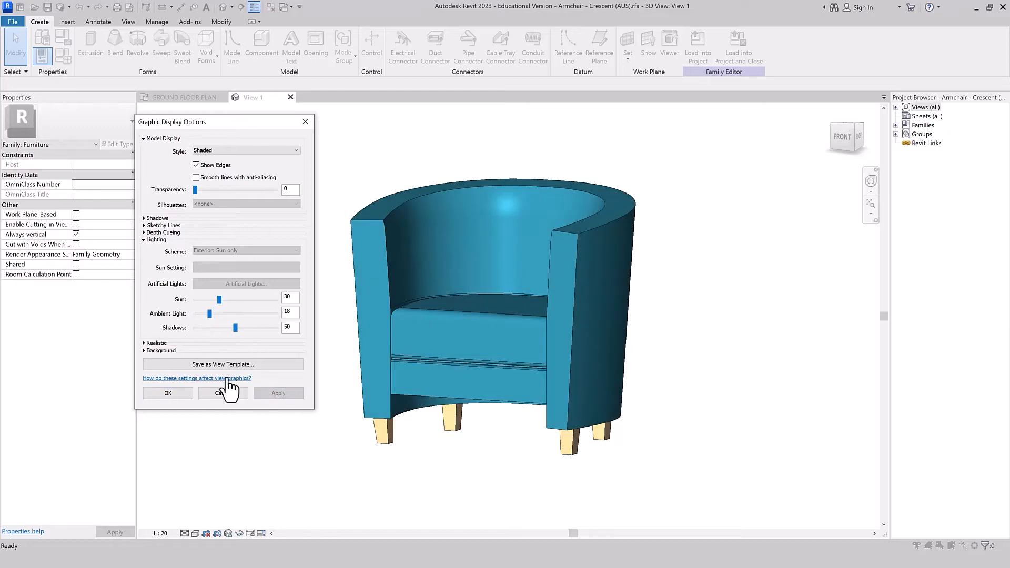
{"action": "left_click_drag", "start_coordinate": [212, 313], "coordinate": [251, 314]}
{"action": "left_click", "coordinate": [282, 393]}
{"action": "left_click_drag", "start_coordinate": [250, 314], "coordinate": [208, 314]}
{"action": "left_click", "coordinate": [279, 393]}
Step: Compare the shaded armchair with Show Edges off and on, leaving the edges shown
{"action": "left_click", "coordinate": [236, 151]}
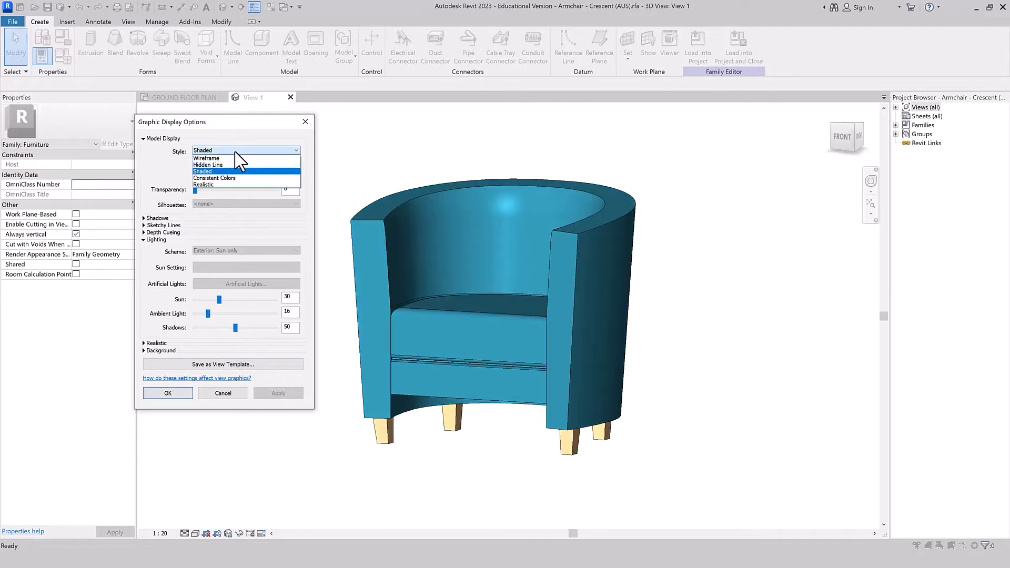
{"action": "left_click", "coordinate": [235, 152]}
{"action": "left_click", "coordinate": [196, 165]}
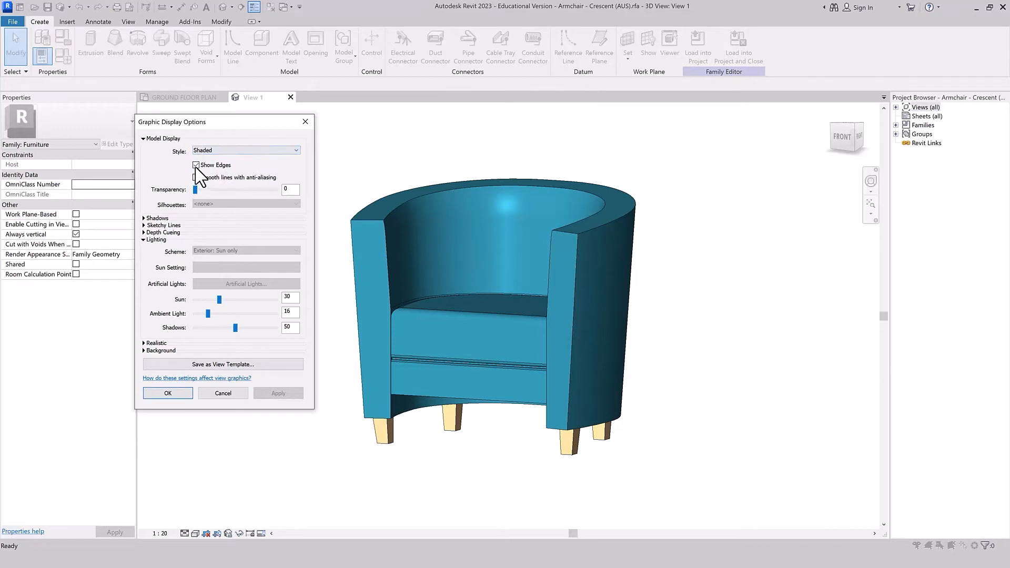
{"action": "left_click", "coordinate": [196, 165]}
{"action": "left_click", "coordinate": [280, 395]}
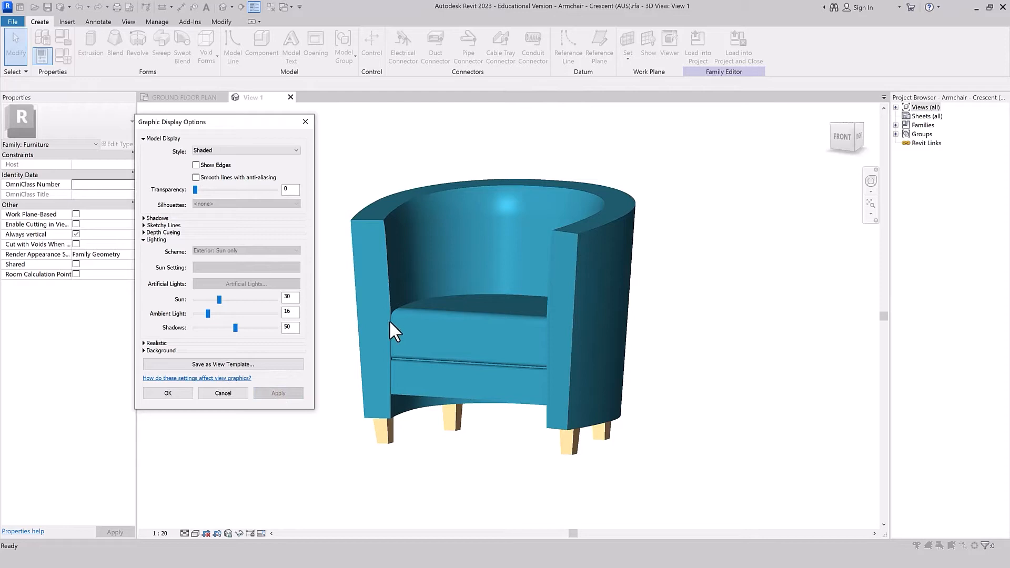
{"action": "left_click", "coordinate": [197, 165]}
{"action": "left_click", "coordinate": [279, 395]}
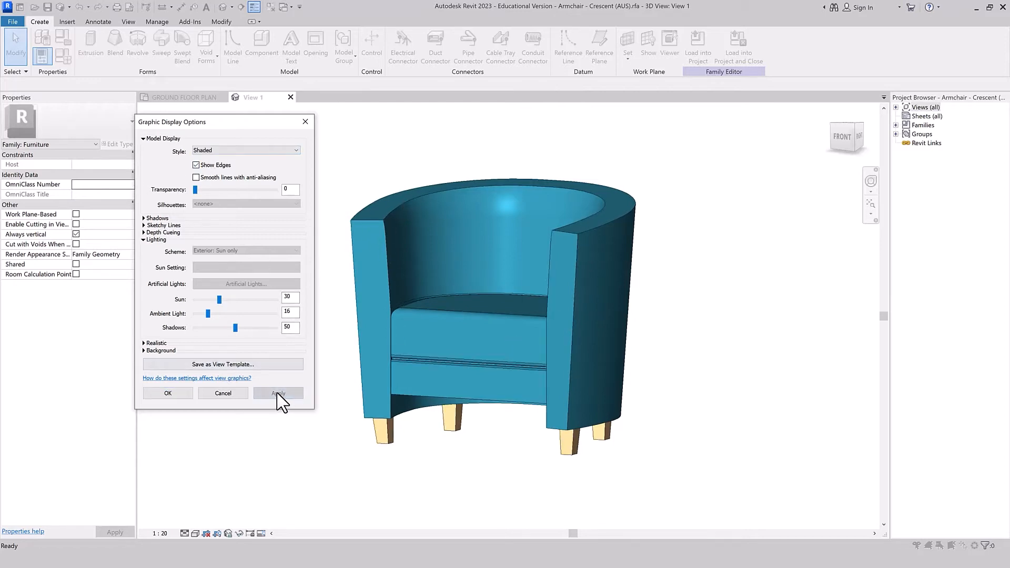
Step: Switch the armchair view's model display style to Realistic and apply it
{"action": "left_click", "coordinate": [220, 150]}
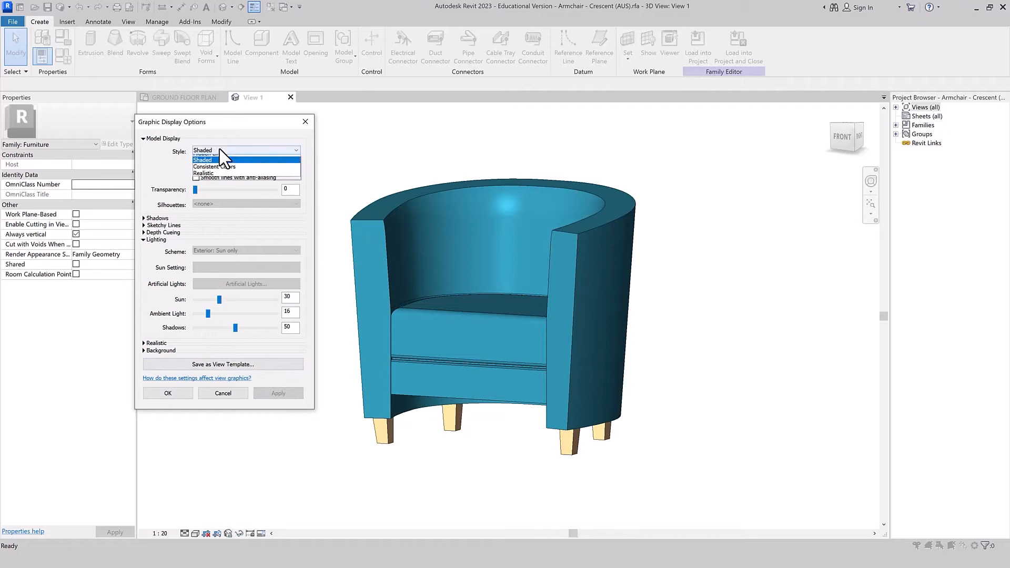
{"action": "left_click", "coordinate": [218, 185]}
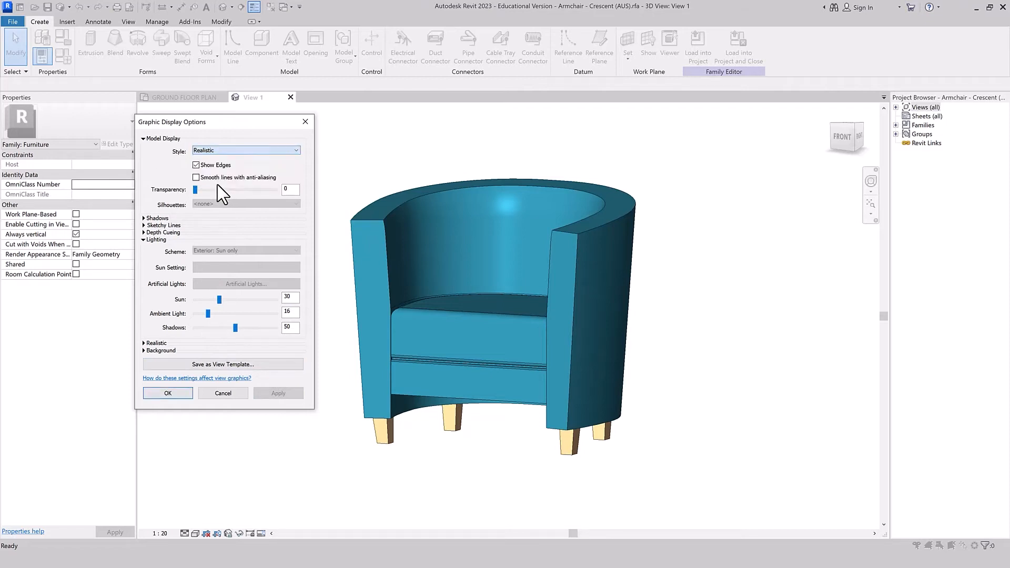
{"action": "left_click", "coordinate": [279, 395]}
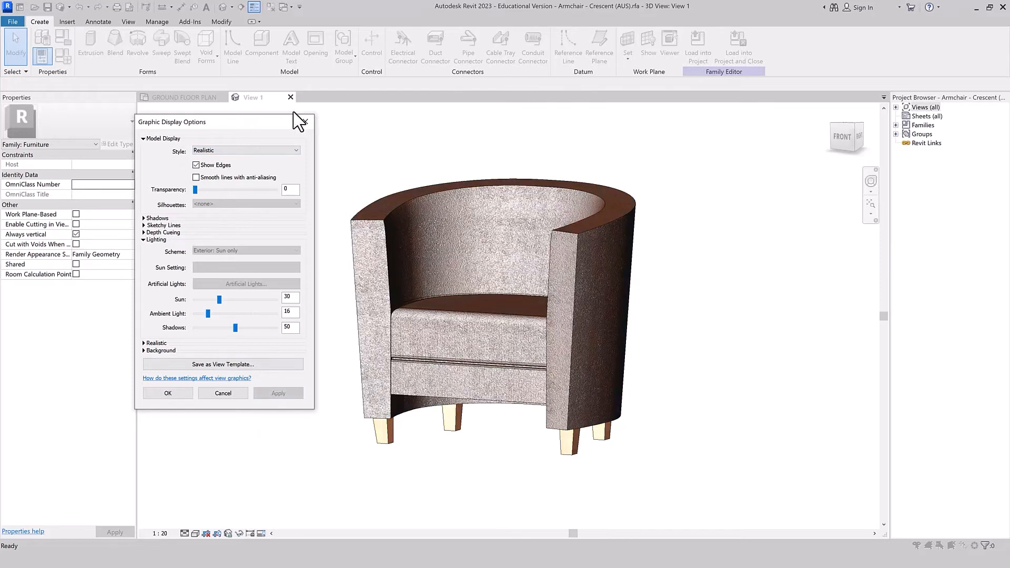
Step: Switch the realistic view's exposure to Manual and apply an exposure value of 14.07
{"action": "left_click", "coordinate": [144, 343]}
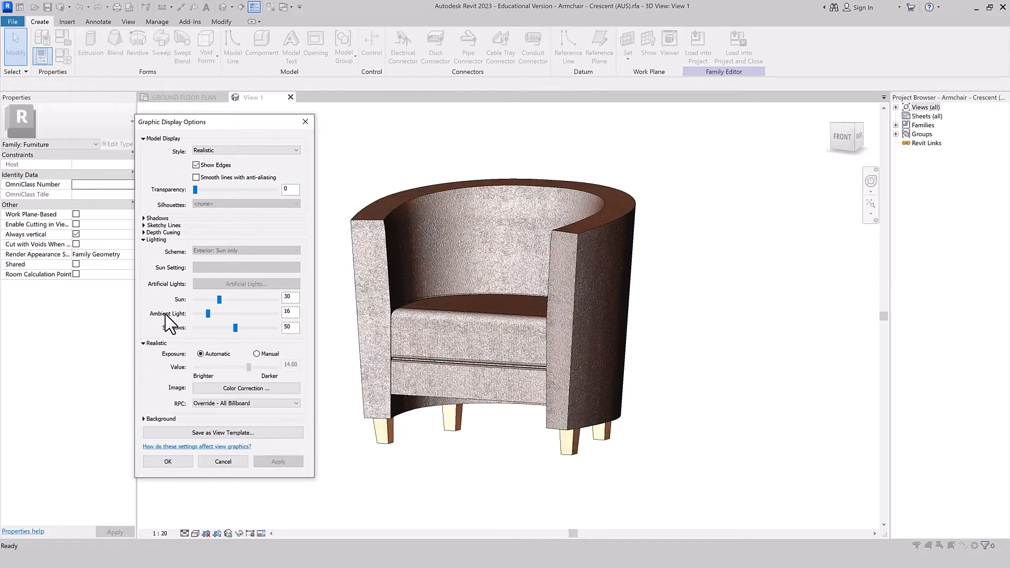
{"action": "left_click", "coordinate": [264, 355]}
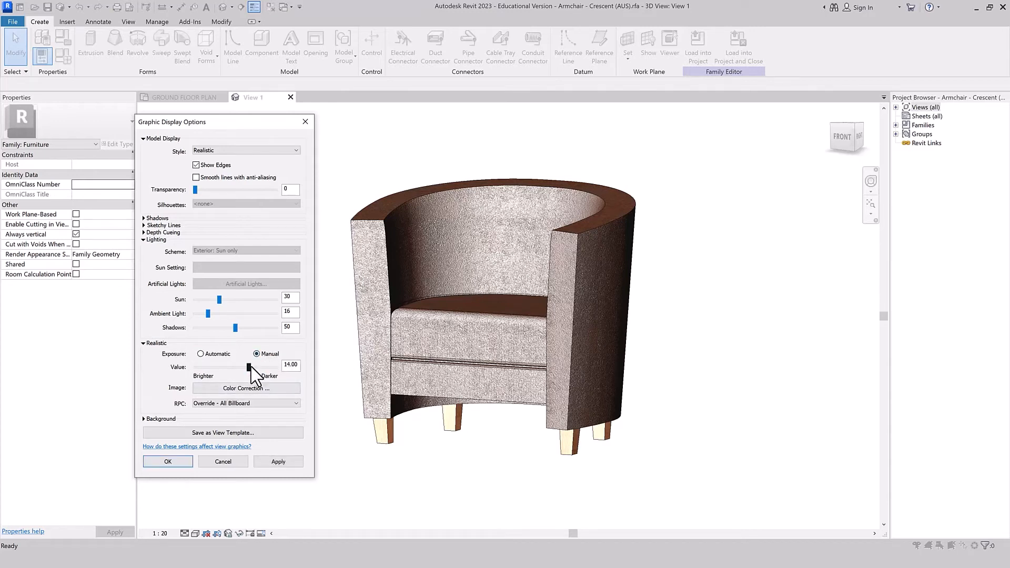
{"action": "left_click_drag", "start_coordinate": [251, 369], "coordinate": [257, 371]}
{"action": "left_click", "coordinate": [280, 463]}
{"action": "left_click_drag", "start_coordinate": [260, 368], "coordinate": [250, 368]}
{"action": "left_click", "coordinate": [271, 462]}
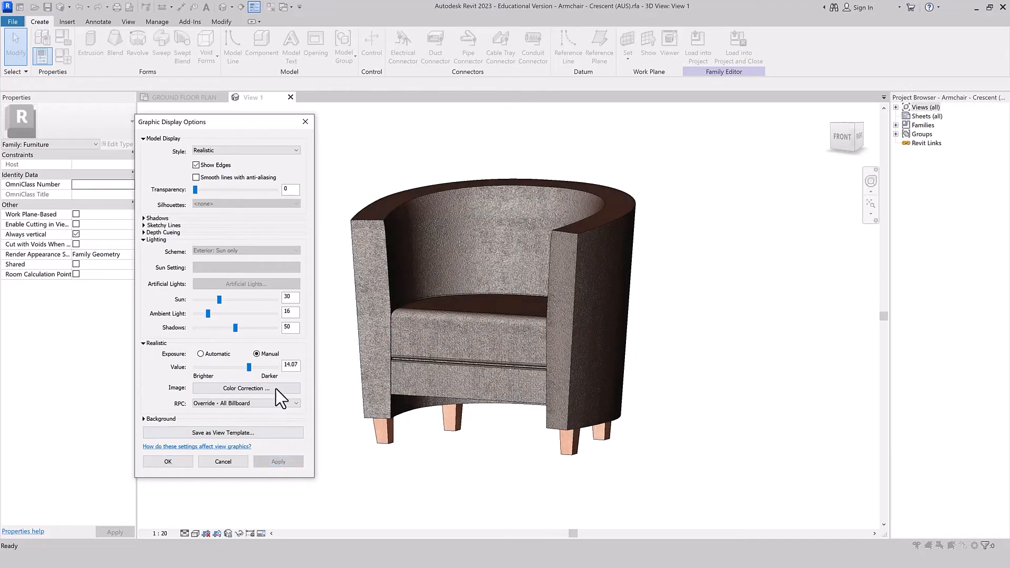
Step: Return the armchair view to the Shaded style, apply it and close the Graphic Display Options
{"action": "left_click", "coordinate": [217, 151]}
{"action": "left_click", "coordinate": [224, 174]}
{"action": "left_click", "coordinate": [277, 462]}
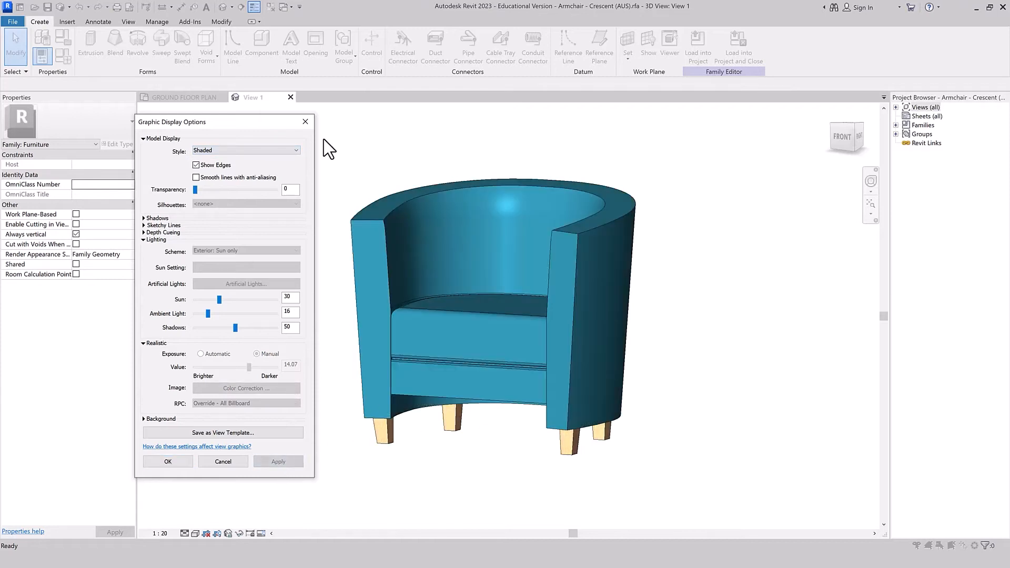
{"action": "left_click", "coordinate": [305, 121]}
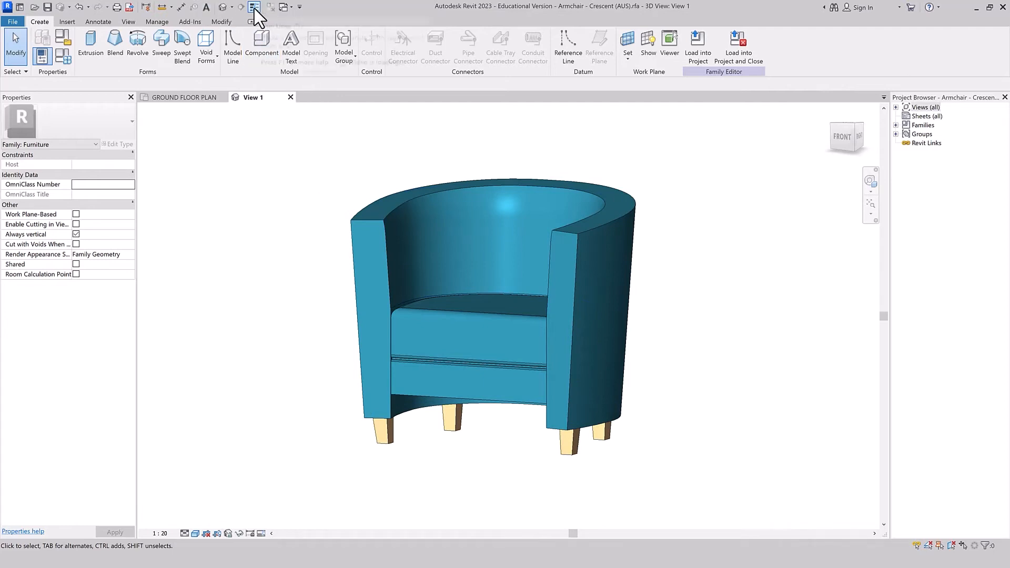
{"action": "left_click", "coordinate": [196, 533]}
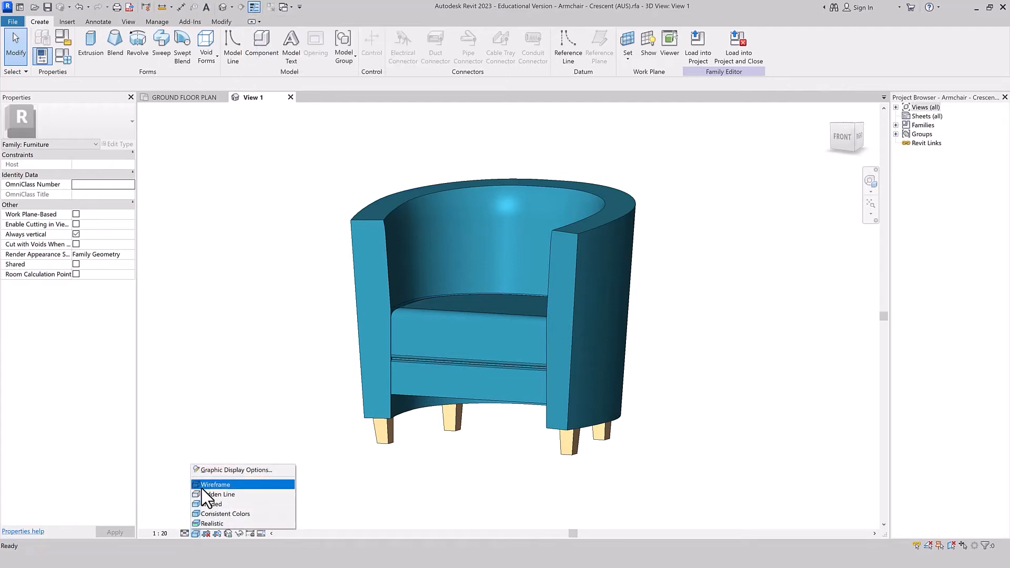
{"action": "left_click", "coordinate": [235, 391]}
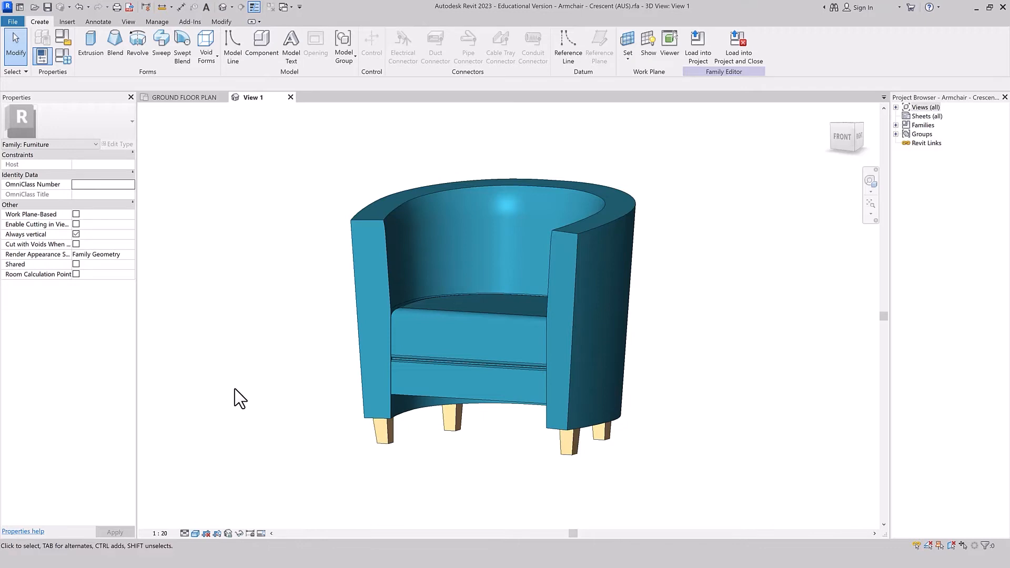
Step: Start an image export of the armchair's current 3D view
{"action": "left_click", "coordinate": [12, 22]}
{"action": "mouse_move", "coordinate": [40, 185]}
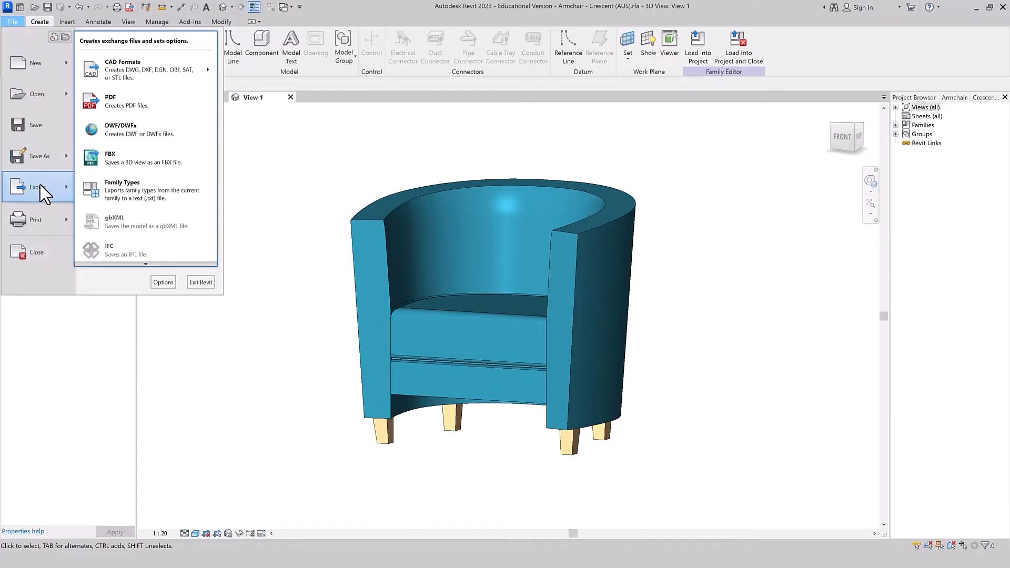
{"action": "mouse_move", "coordinate": [146, 264]}
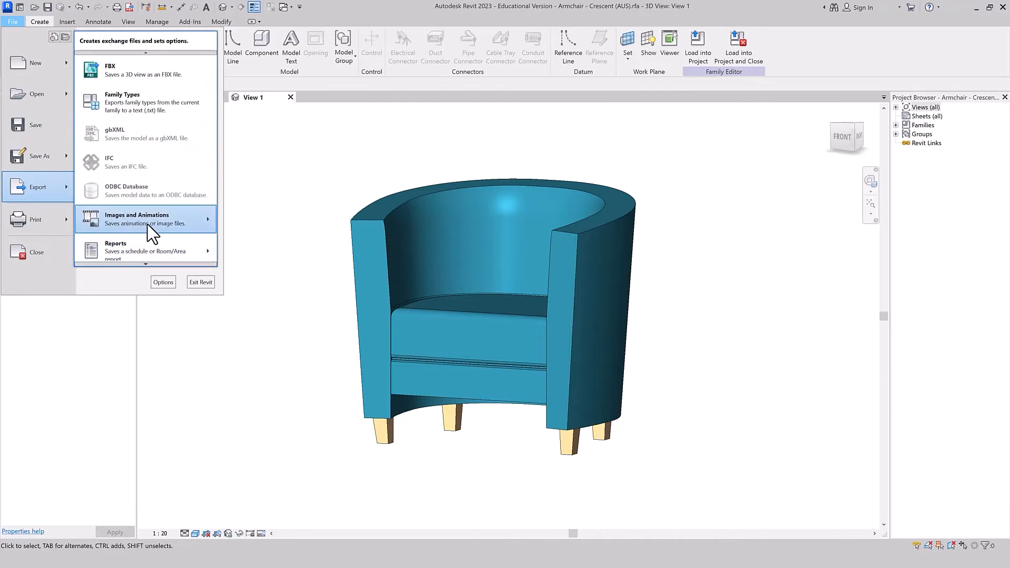
{"action": "mouse_move", "coordinate": [150, 224]}
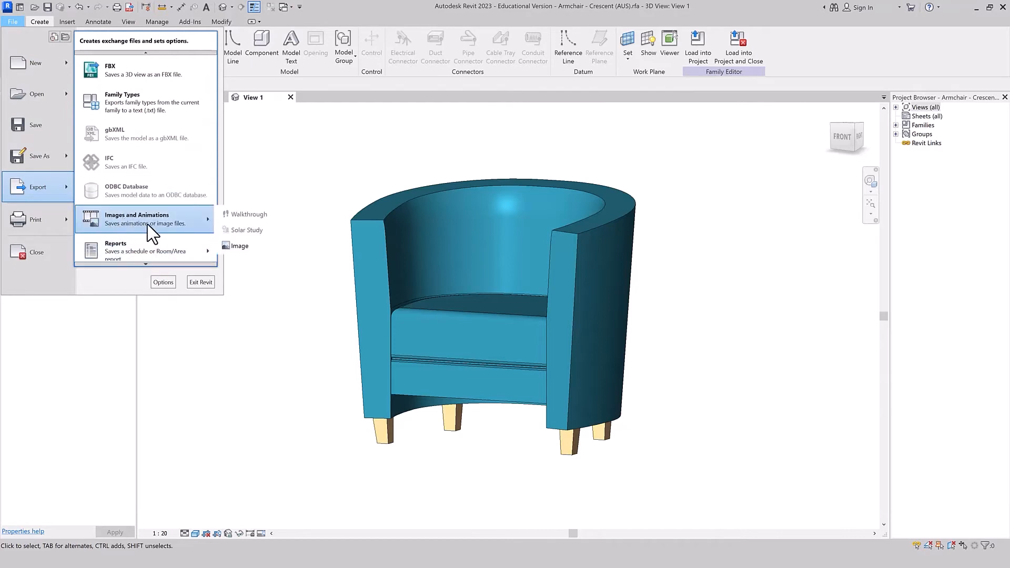
{"action": "left_click", "coordinate": [246, 245]}
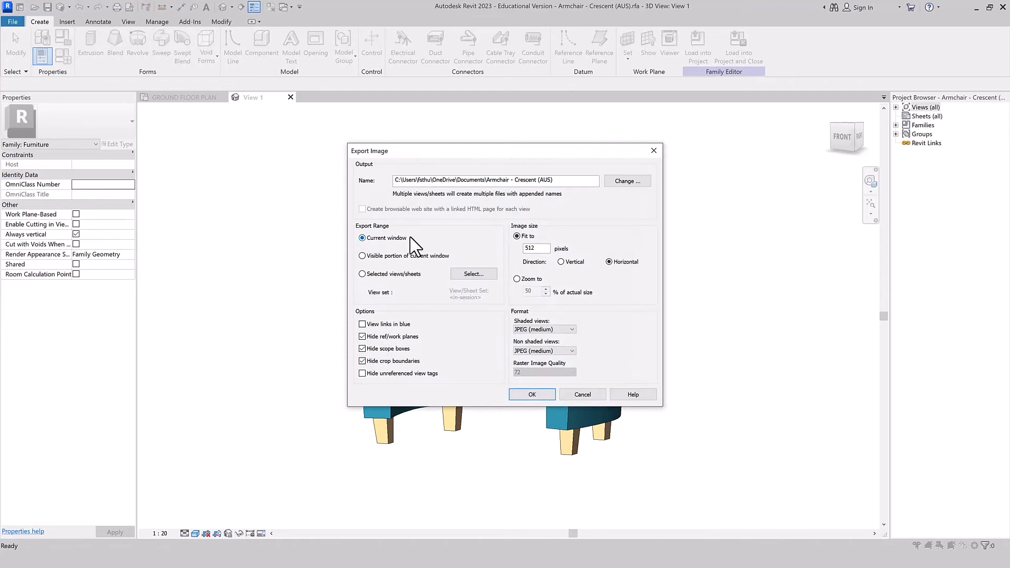
{"action": "left_click_drag", "start_coordinate": [383, 151], "coordinate": [343, 151]}
Step: Point the image output to the 01-Project folder inside the Desktop folder 01-BOQ Schedule with Images in Revit
{"action": "left_click", "coordinate": [592, 182]}
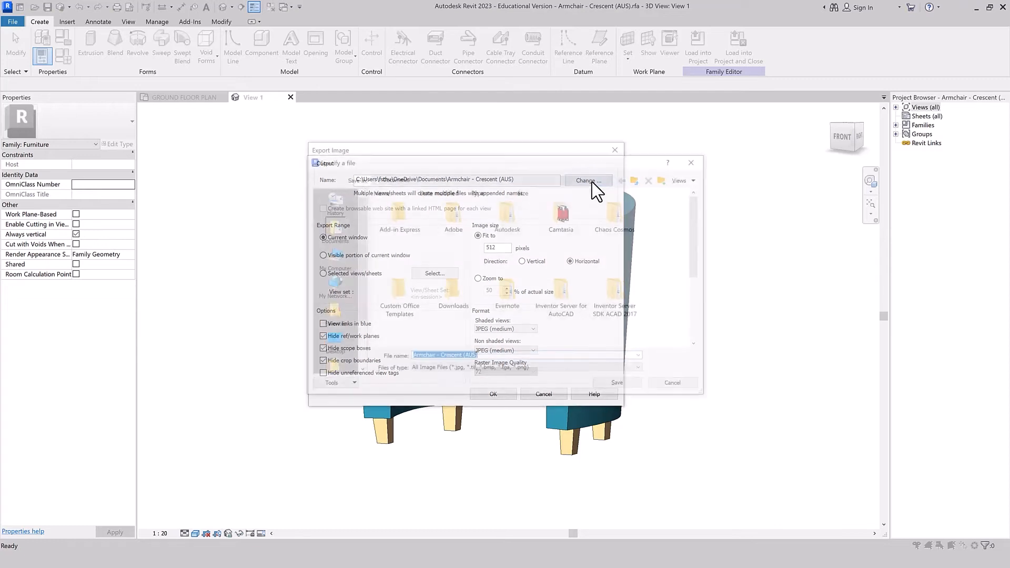
{"action": "left_click", "coordinate": [330, 341]}
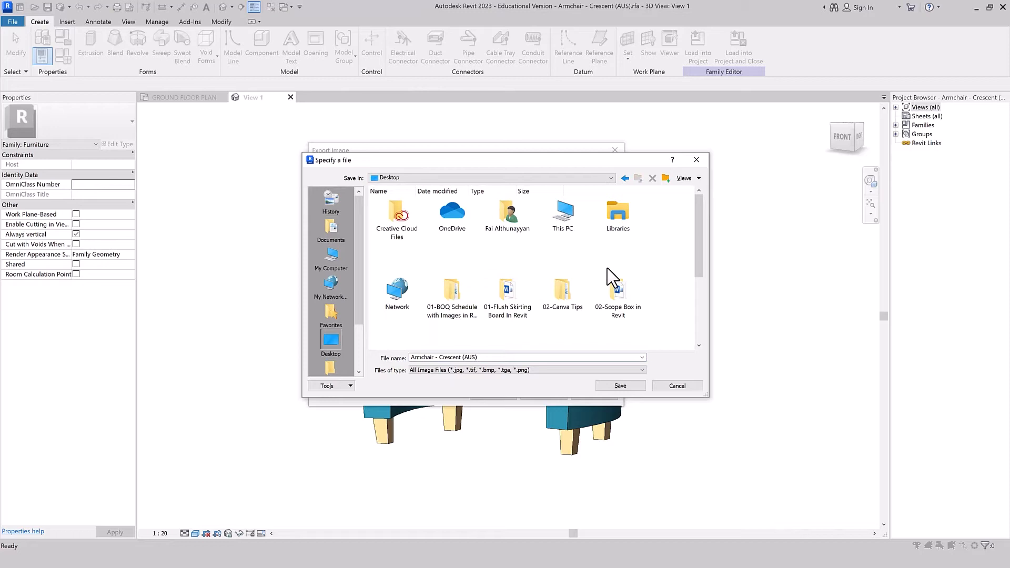
{"action": "double_click", "coordinate": [454, 289]}
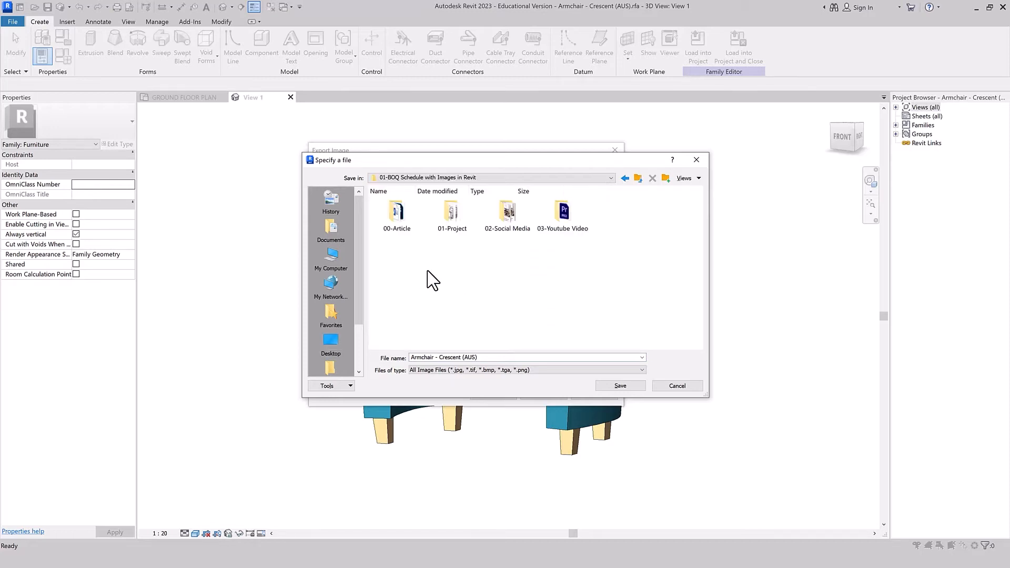
{"action": "double_click", "coordinate": [465, 217]}
Step: Create a 02-Images folder there and set it as the output location for the Armchair - Crescent (AUS) image
{"action": "right_click", "coordinate": [401, 280]}
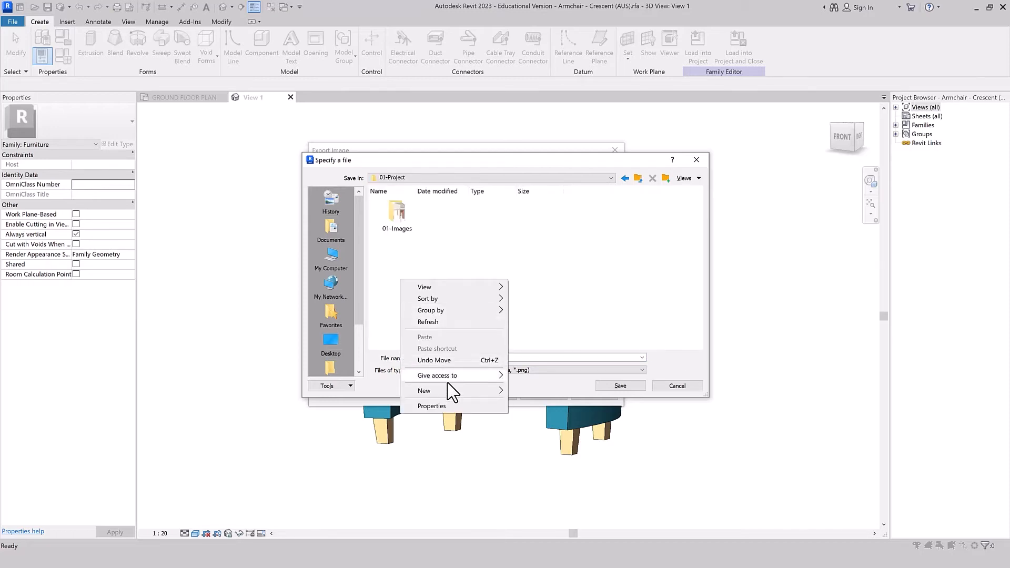
{"action": "mouse_move", "coordinate": [445, 392]}
{"action": "left_click", "coordinate": [538, 388]}
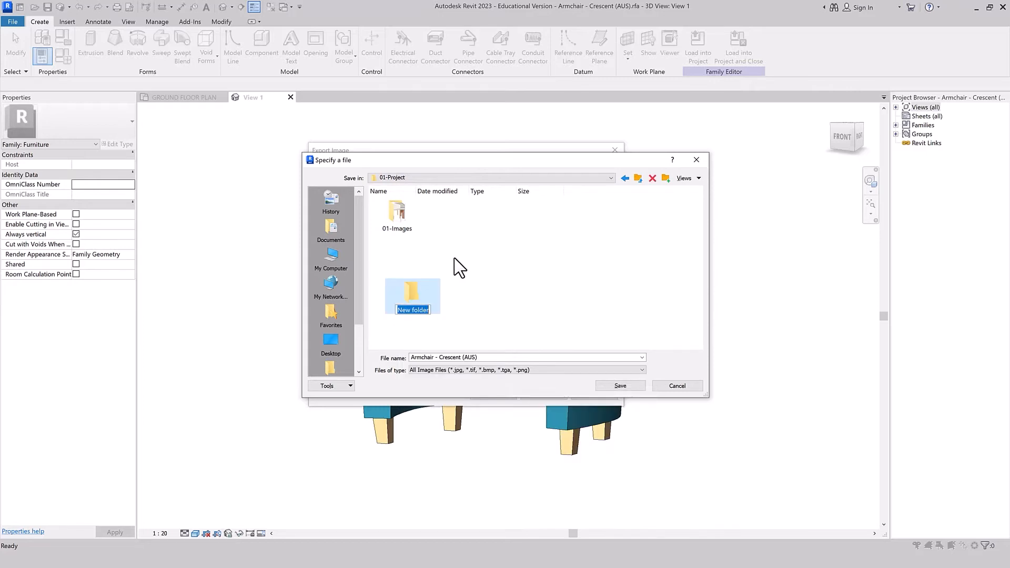
{"action": "type", "text": "02-Images"}
{"action": "key", "text": "Return"}
{"action": "double_click", "coordinate": [419, 301]}
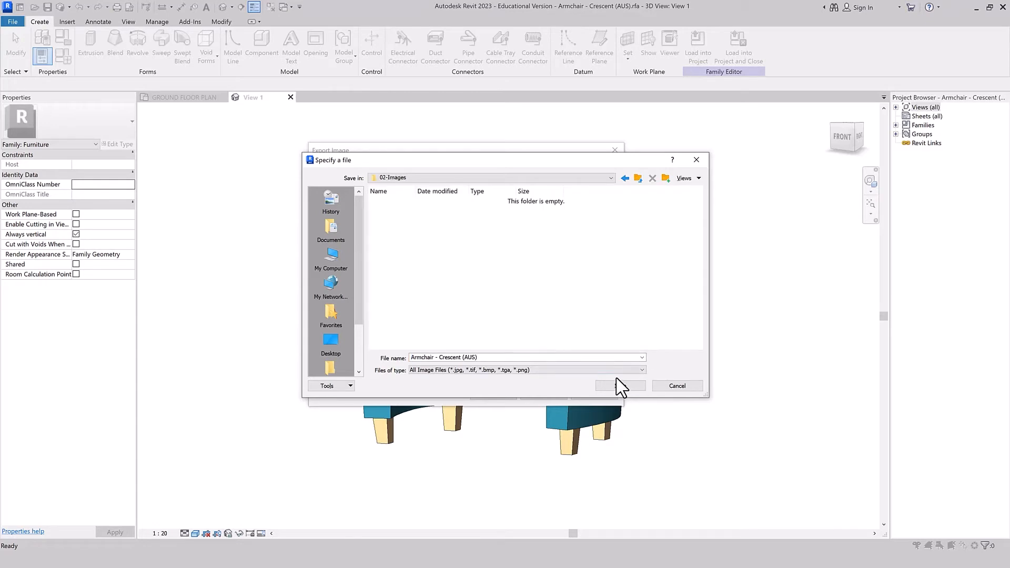
{"action": "left_click", "coordinate": [617, 387]}
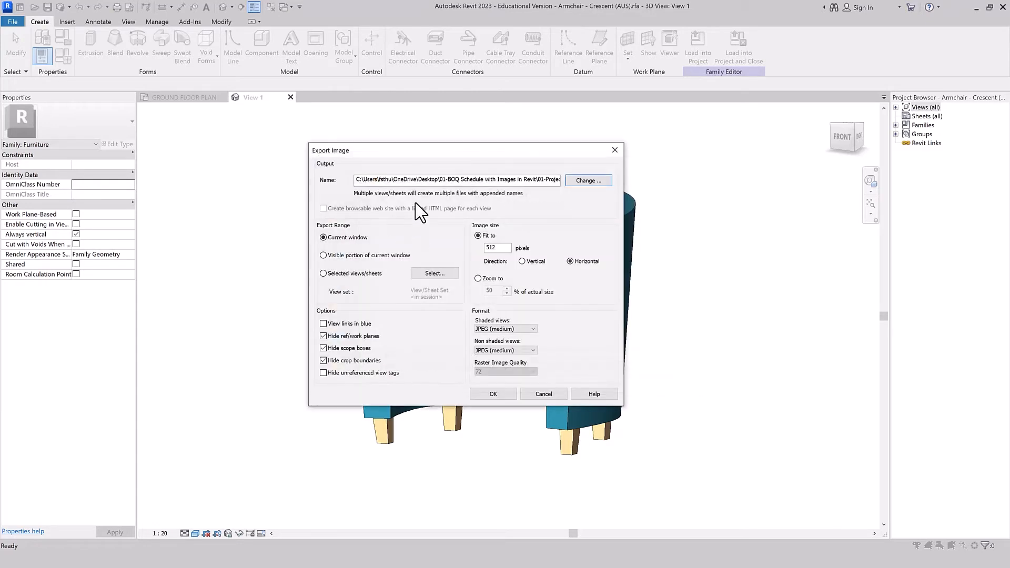
{"action": "left_click", "coordinate": [588, 182]}
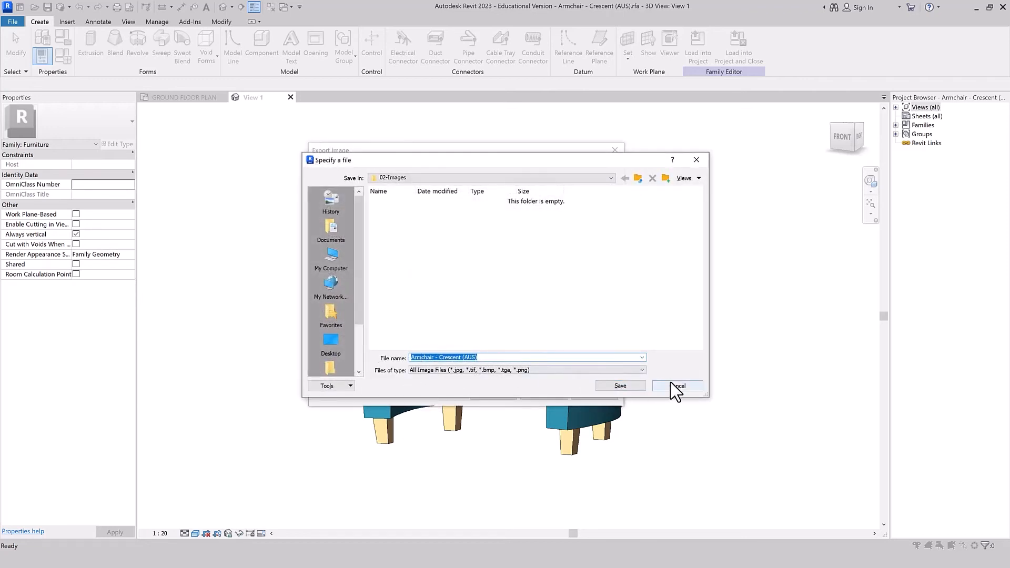
{"action": "left_click", "coordinate": [638, 389]}
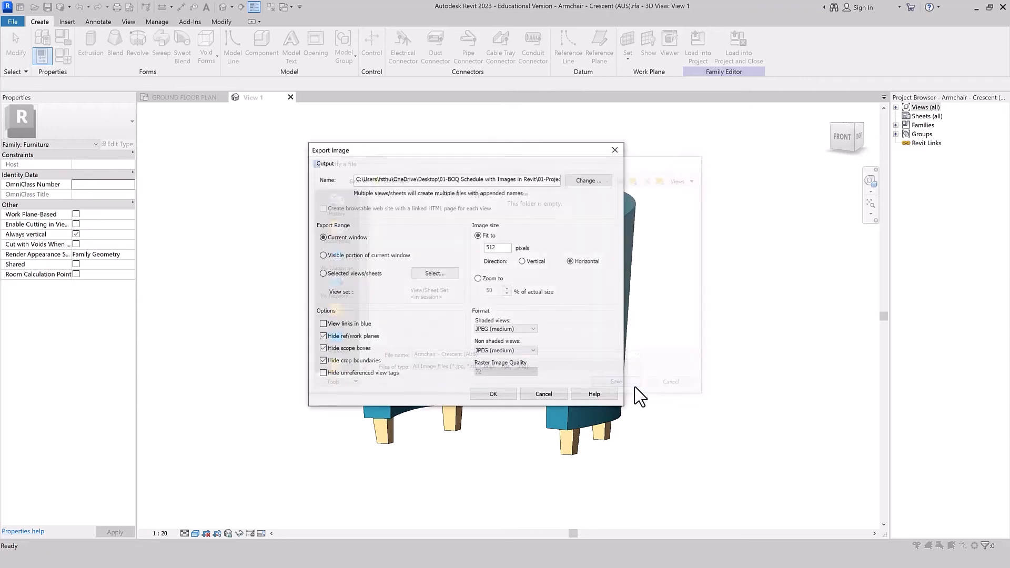
Step: Export the image at 100% of actual size, with PNG for shaded and non-shaded views and raster image quality 300
{"action": "left_click", "coordinate": [478, 279]}
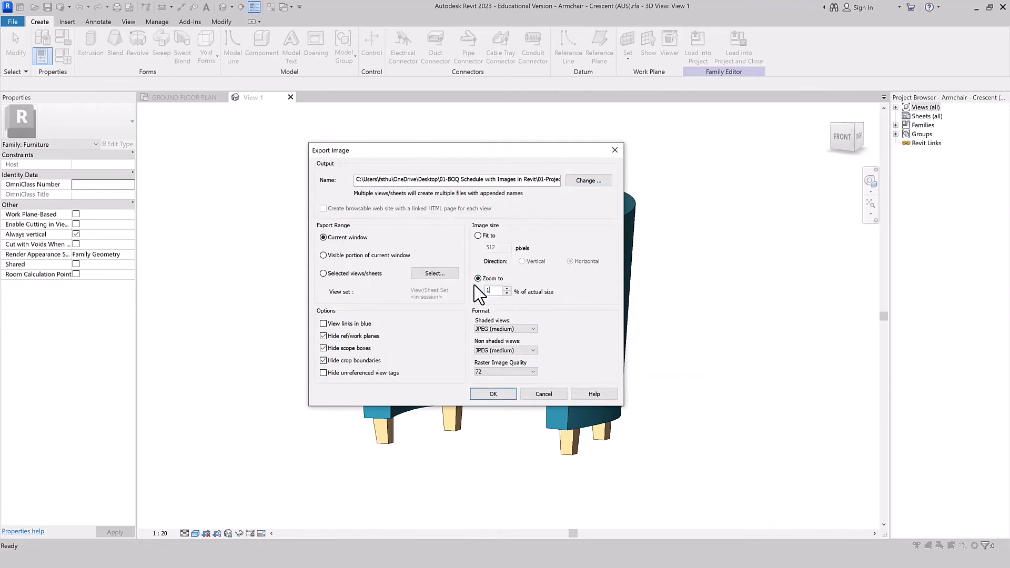
{"action": "left_click", "coordinate": [533, 328]}
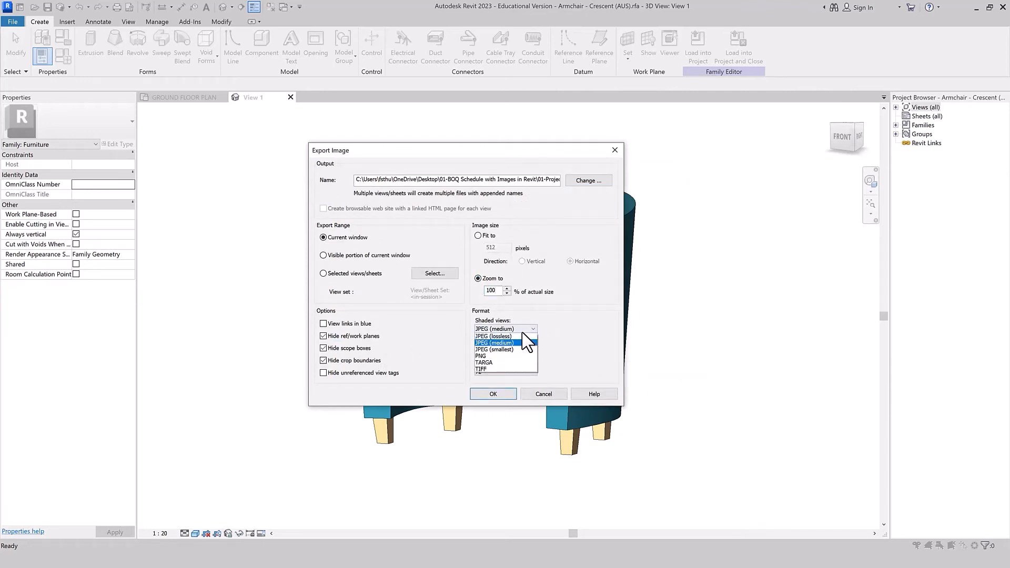
{"action": "left_click", "coordinate": [509, 363]}
{"action": "left_click", "coordinate": [510, 350]}
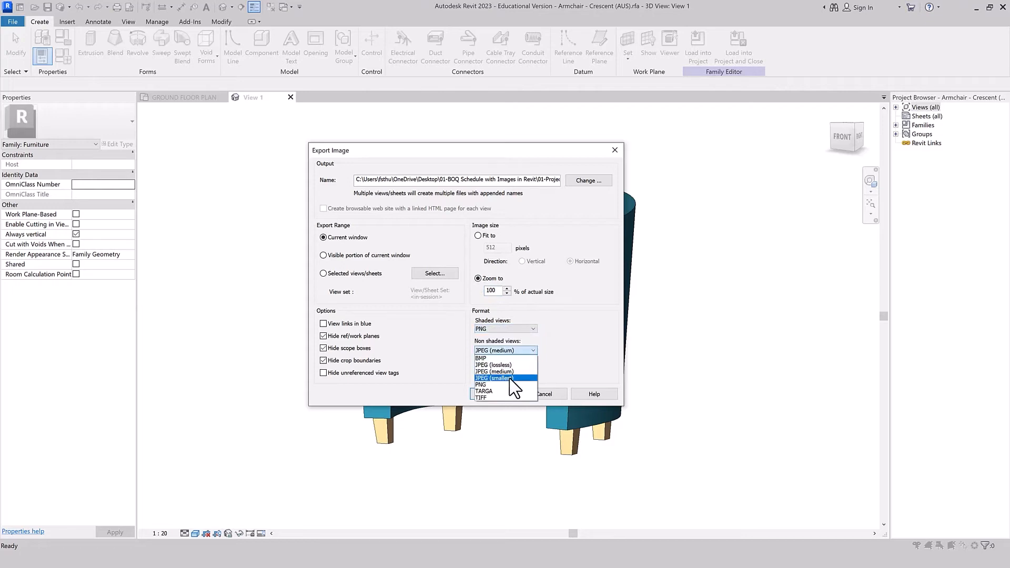
{"action": "left_click", "coordinate": [509, 385]}
{"action": "left_click", "coordinate": [513, 375]}
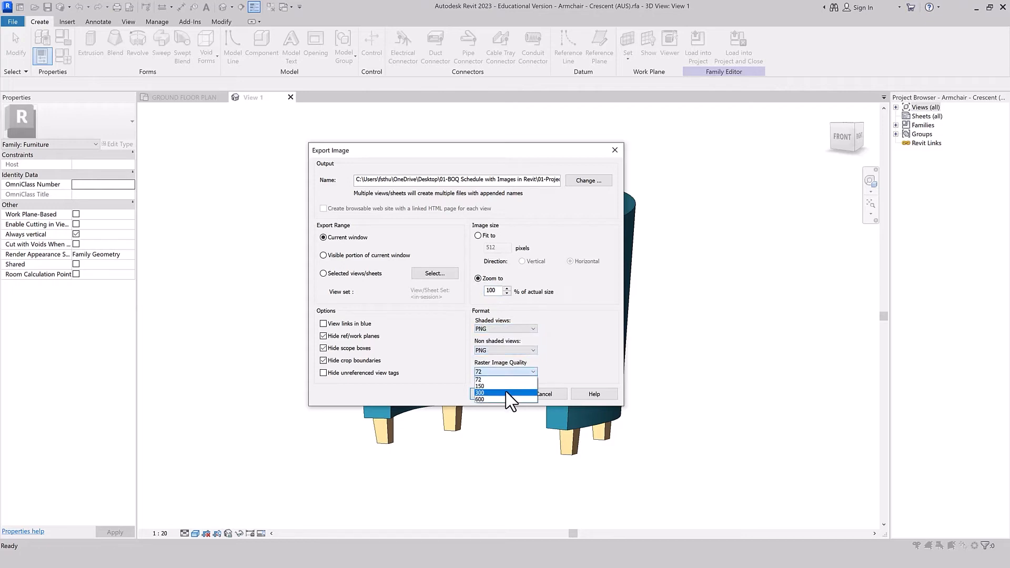
{"action": "left_click", "coordinate": [509, 393]}
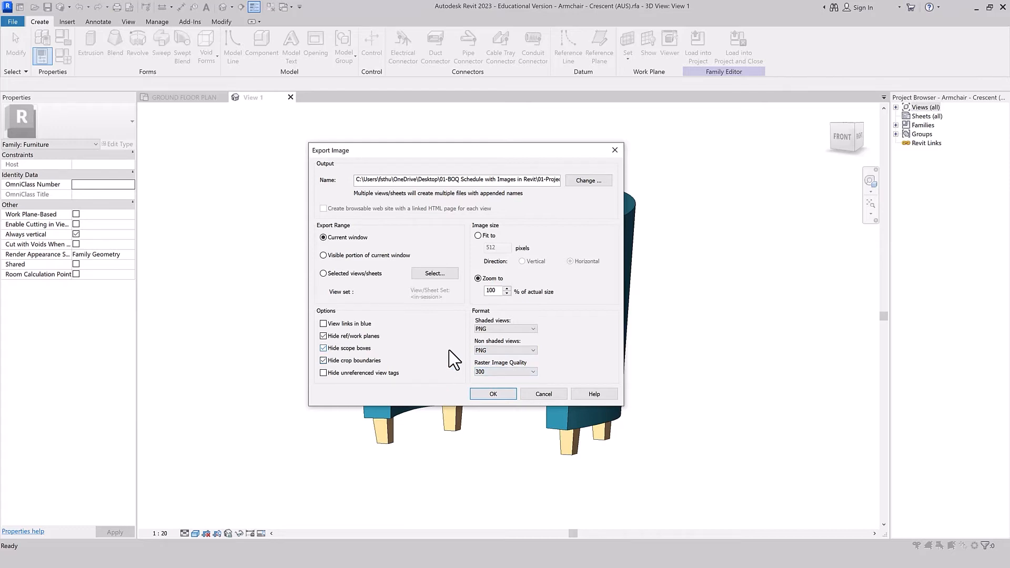
{"action": "left_click", "coordinate": [487, 396]}
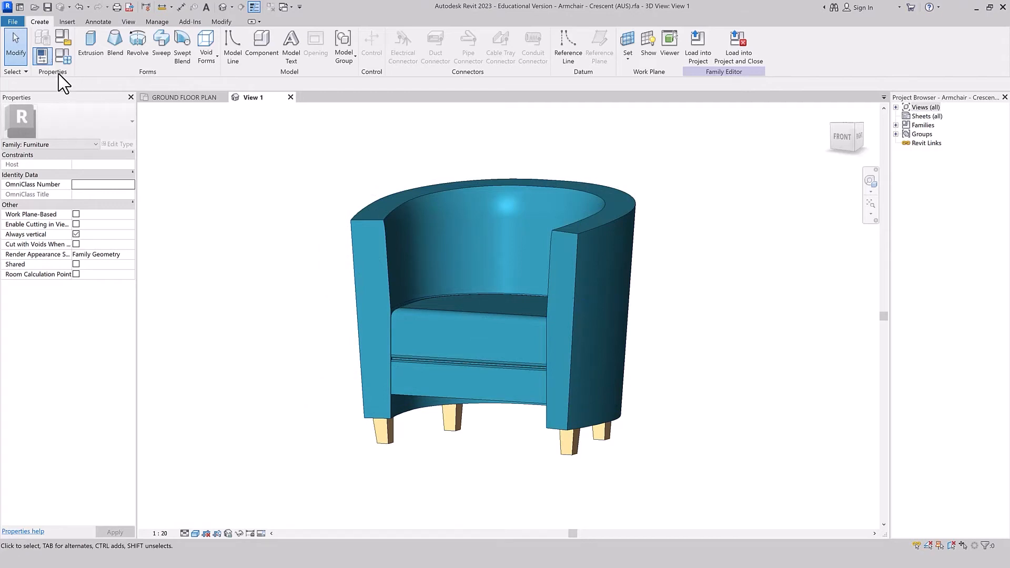
Step: Assign the exported Armchair - Crescent (AUS).png as the Type Image in the armchair's family types
{"action": "left_click", "coordinate": [63, 57]}
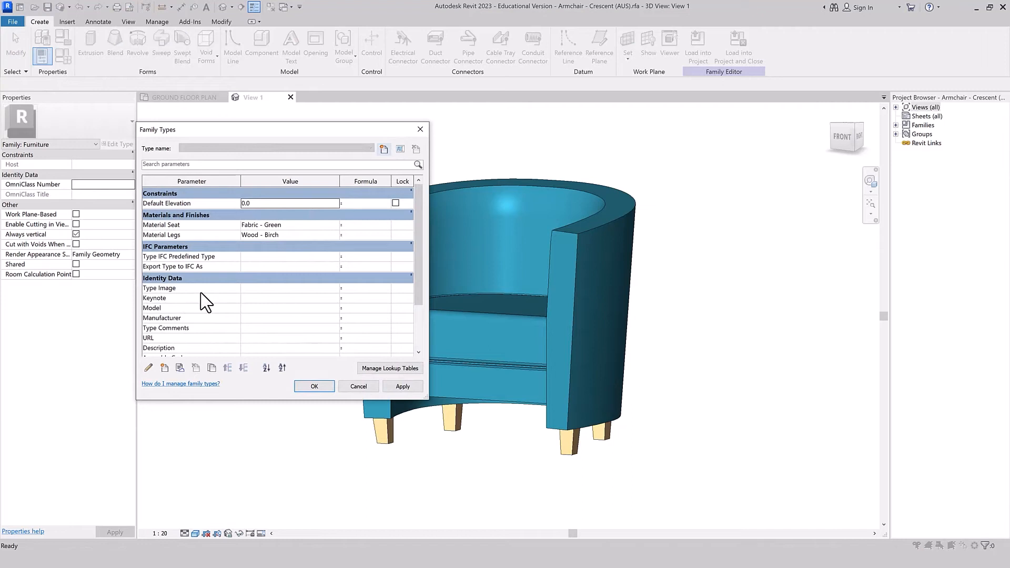
{"action": "left_click", "coordinate": [334, 288]}
{"action": "left_click", "coordinate": [336, 288]}
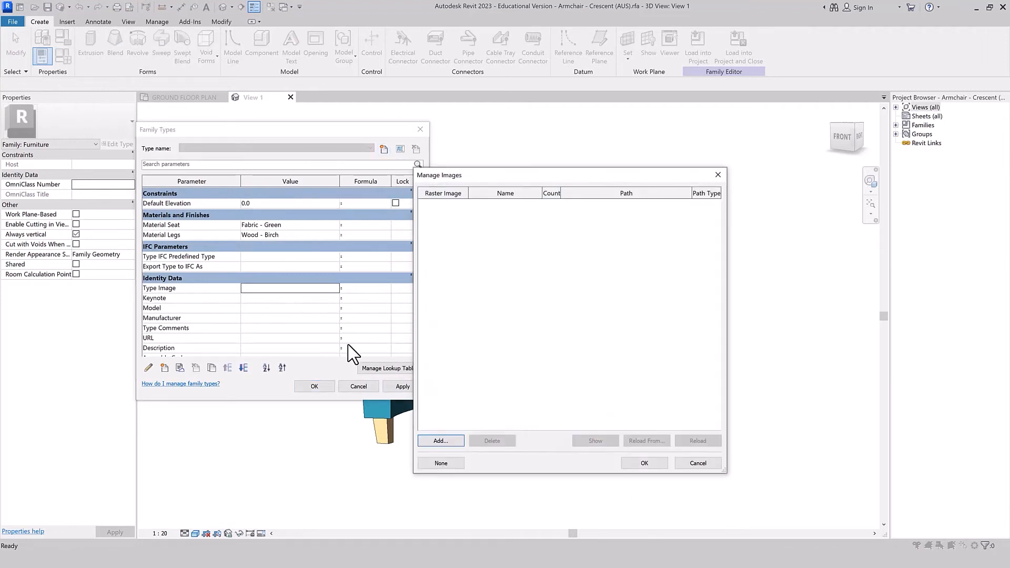
{"action": "left_click", "coordinate": [440, 441]}
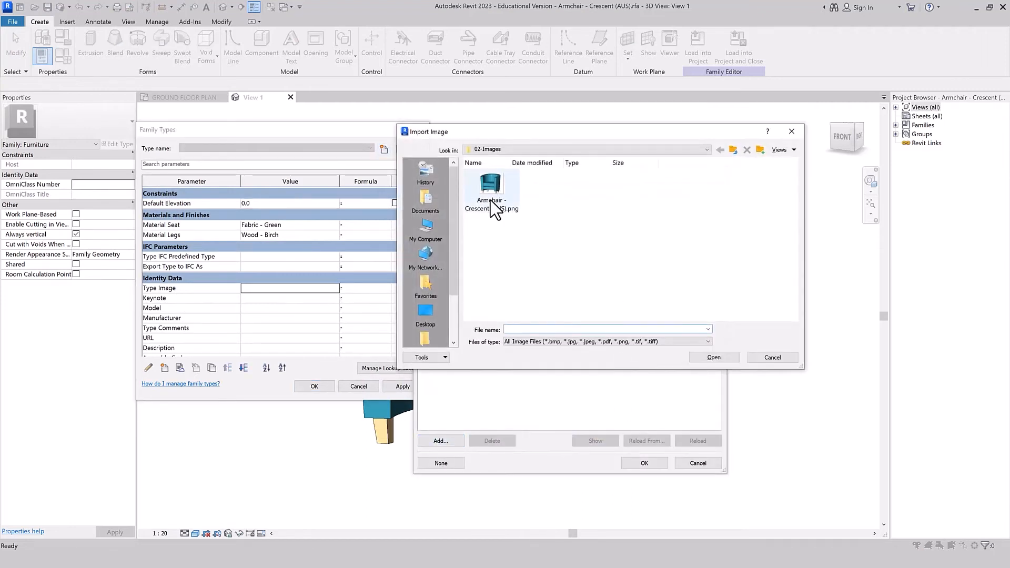
{"action": "double_click", "coordinate": [490, 185]}
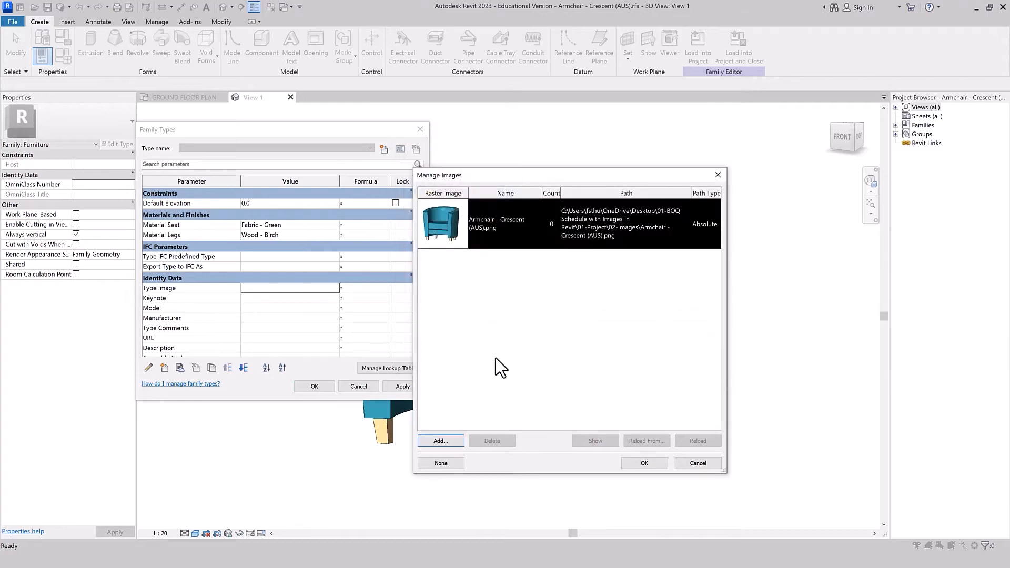
{"action": "left_click", "coordinate": [647, 464]}
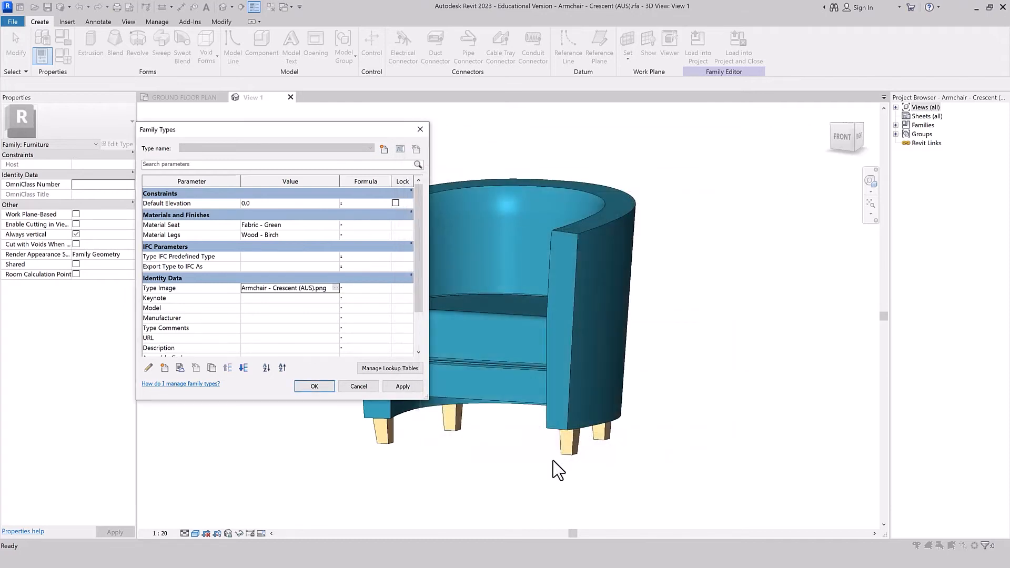
{"action": "left_click", "coordinate": [314, 386]}
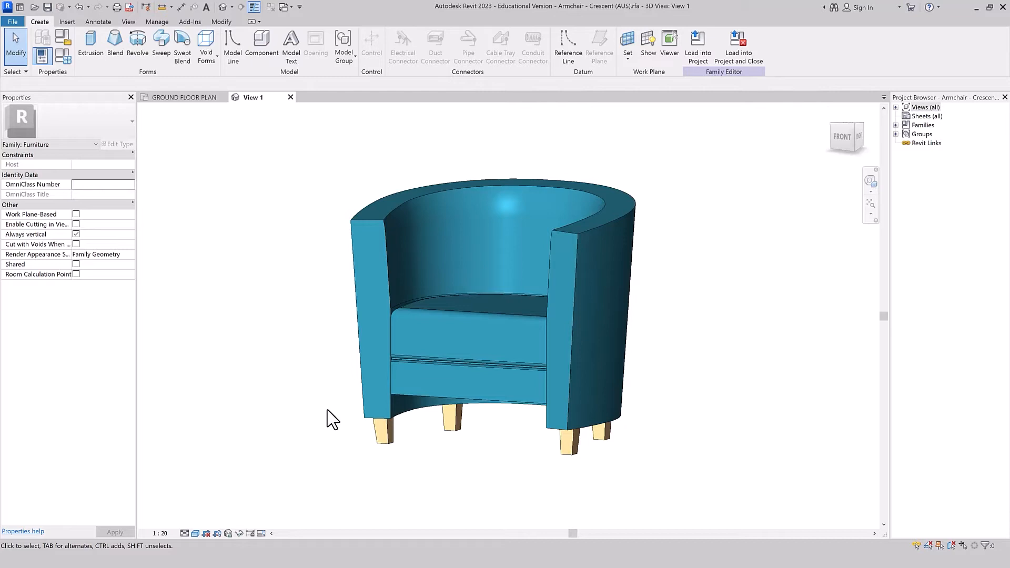
Step: Load the armchair family into the villa project, overwriting the existing version and its parameter values
{"action": "left_click", "coordinate": [693, 60]}
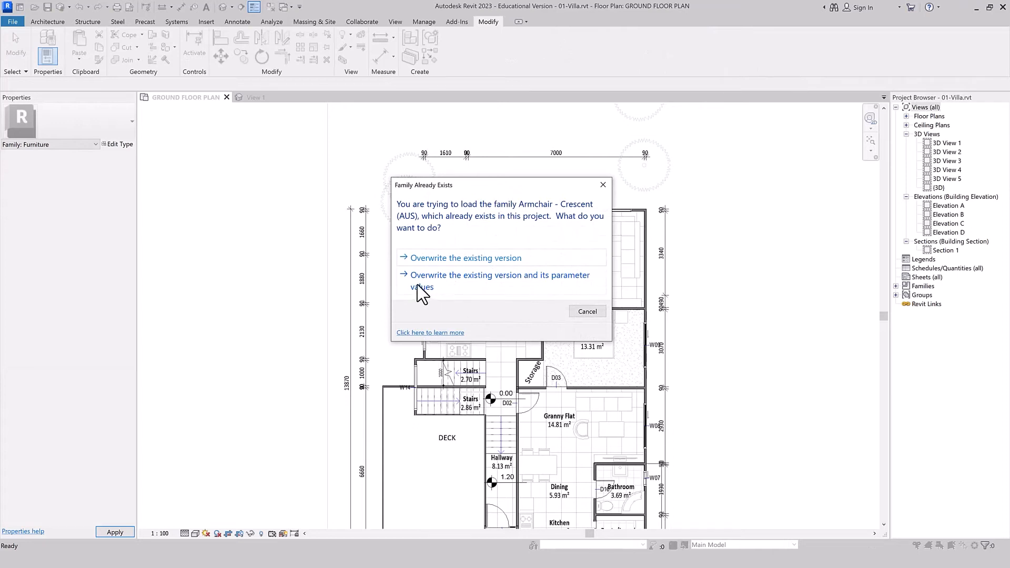
{"action": "left_click", "coordinate": [504, 281]}
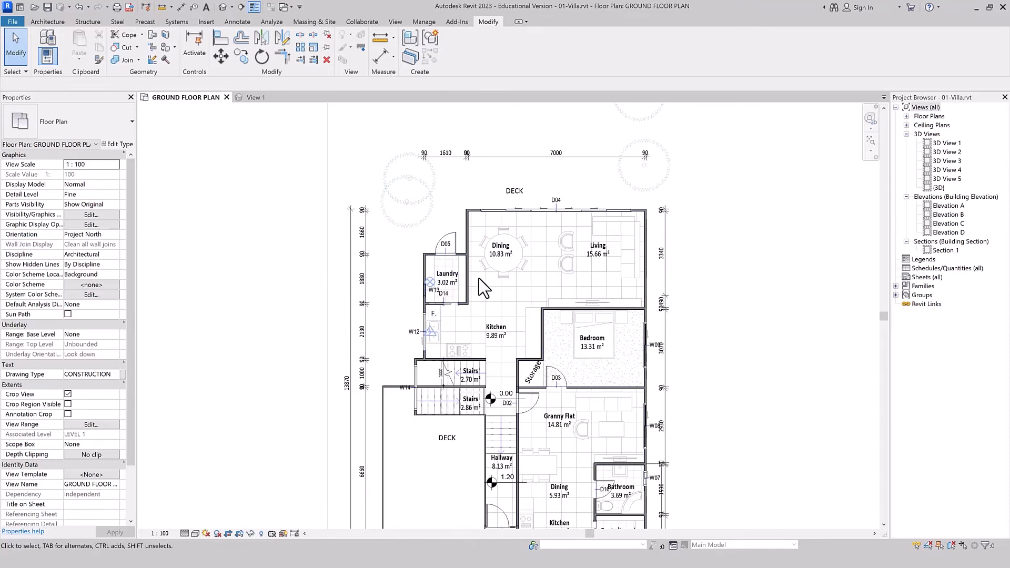
{"action": "left_click", "coordinate": [524, 269]}
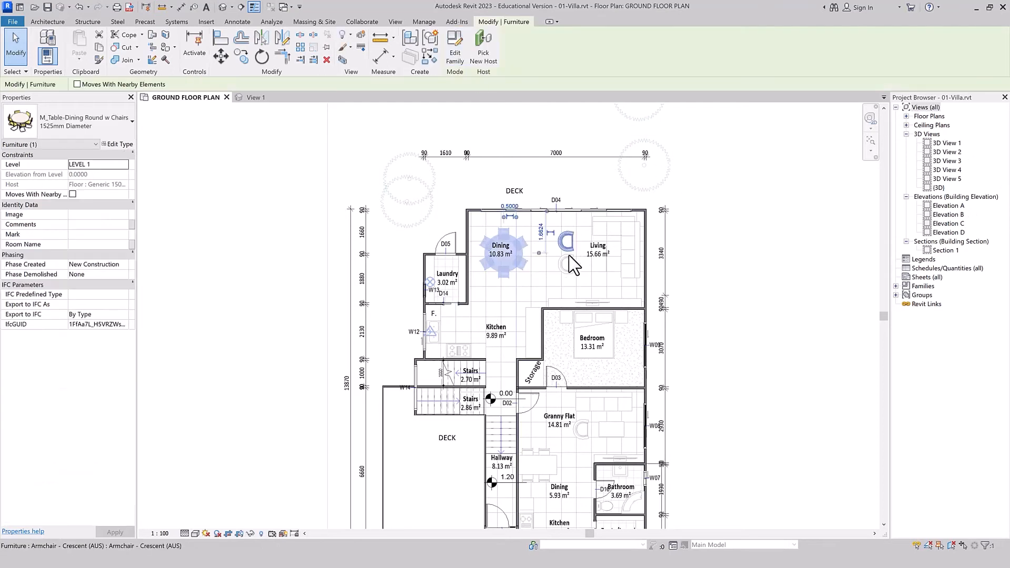
{"action": "left_click", "coordinate": [706, 214]}
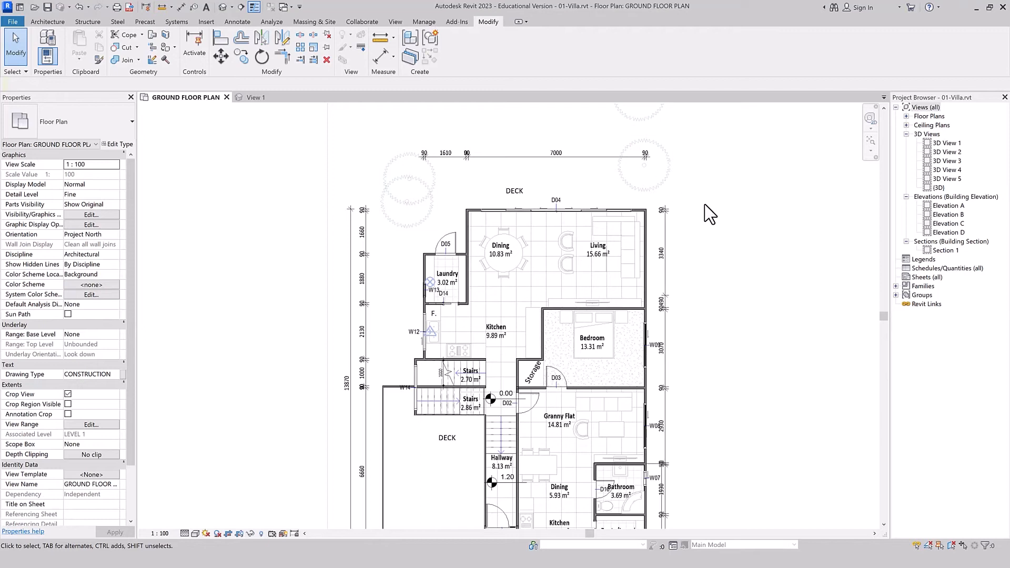
Step: Create a new schedule of building components for the Furniture category
{"action": "left_click", "coordinate": [946, 269]}
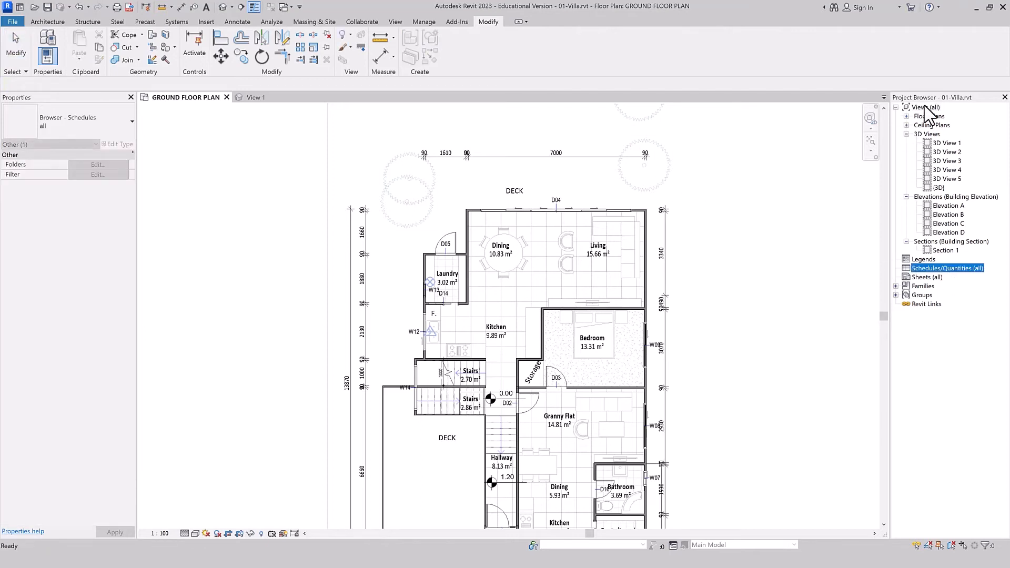
{"action": "right_click", "coordinate": [952, 268]}
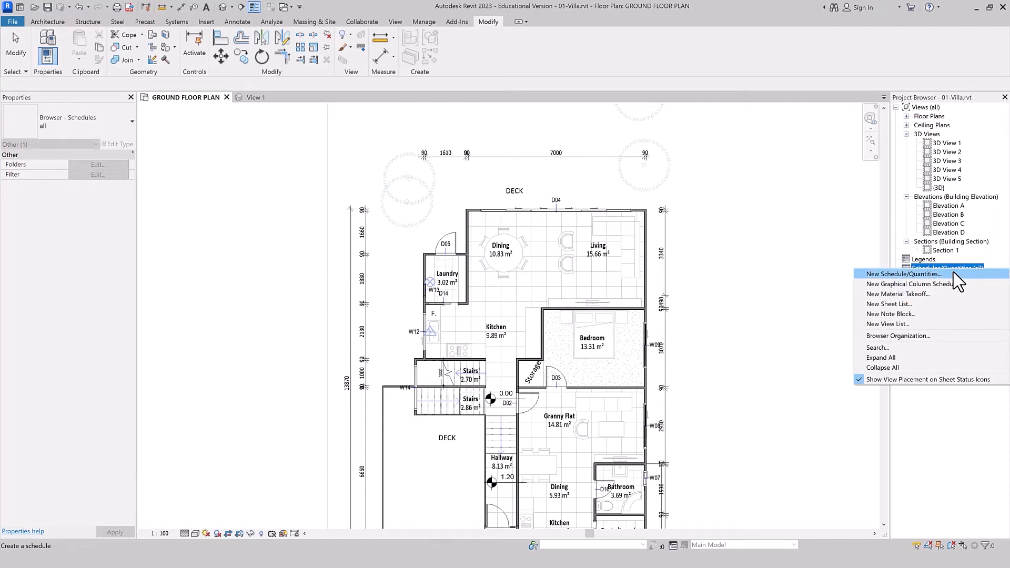
{"action": "left_click", "coordinate": [953, 272]}
{"action": "left_click", "coordinate": [143, 320]}
{"action": "key", "text": "f"}
{"action": "scroll", "coordinate": [162, 322], "scroll_direction": "down", "scroll_amount": 3}
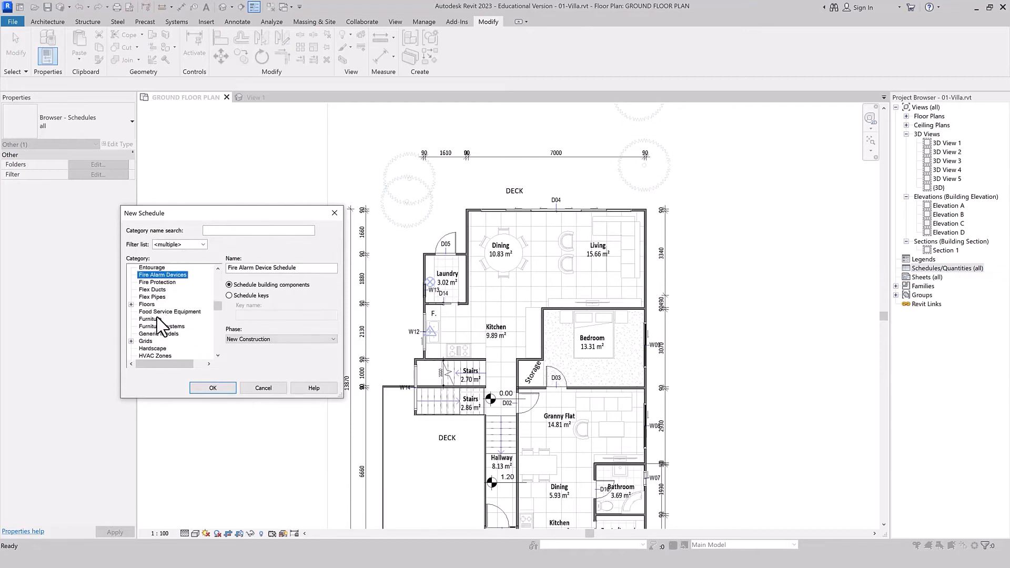
{"action": "left_click", "coordinate": [152, 319]}
{"action": "left_click", "coordinate": [213, 388]}
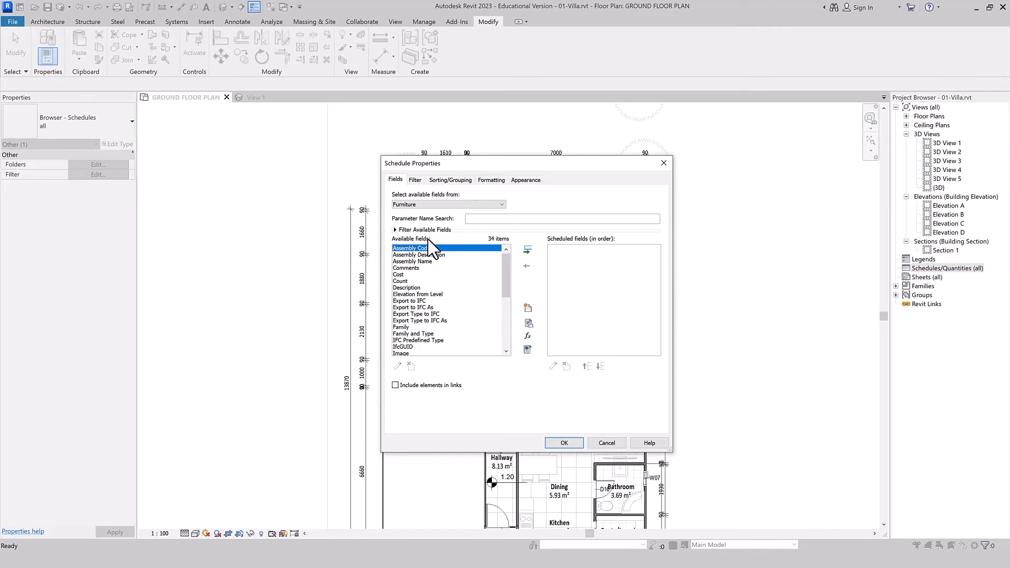
Step: Add the Family and Type Image fields to the furniture schedule
{"action": "left_click", "coordinate": [413, 281]}
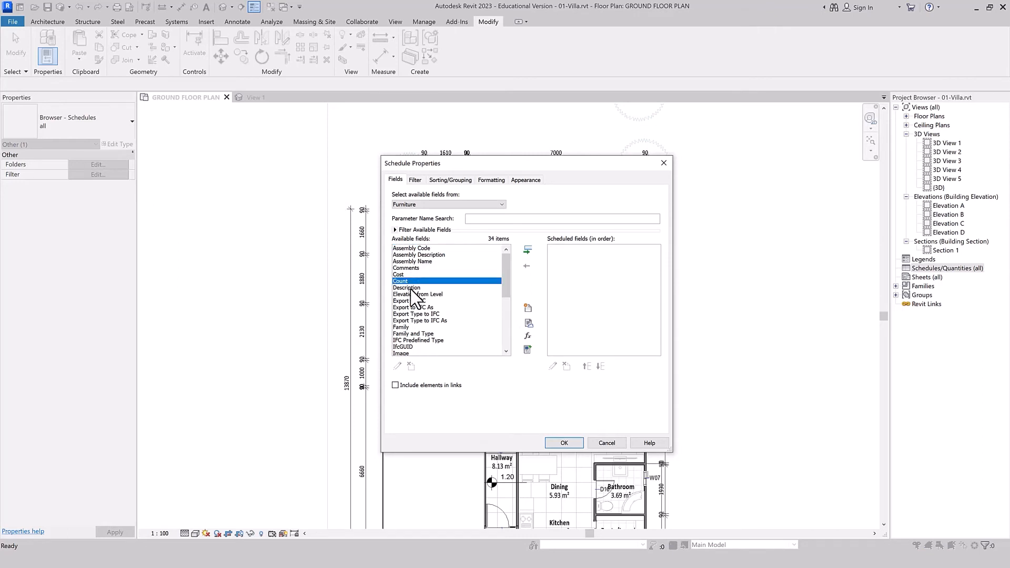
{"action": "key", "text": "f"}
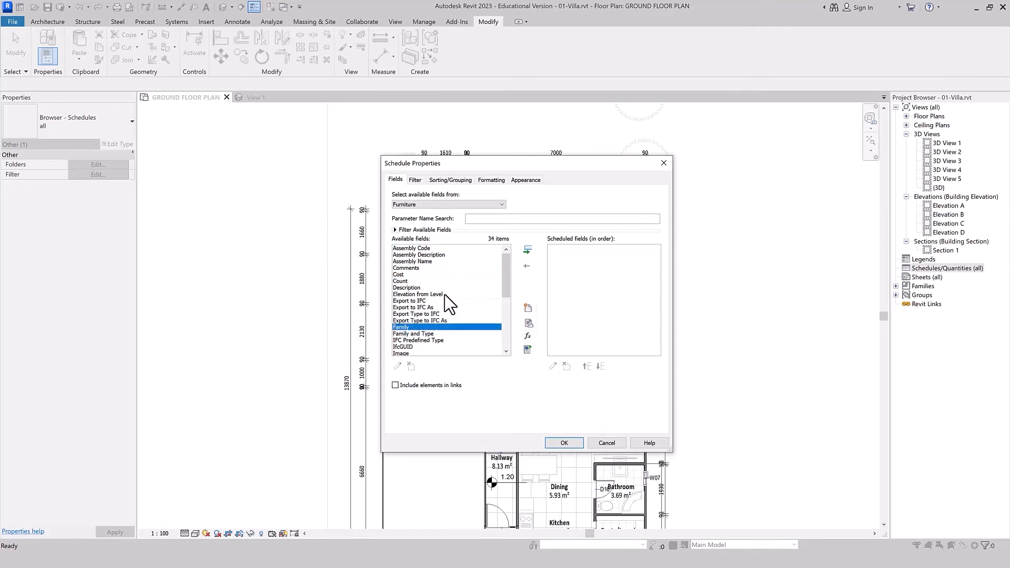
{"action": "left_click", "coordinate": [527, 250]}
{"action": "left_click", "coordinate": [418, 301]}
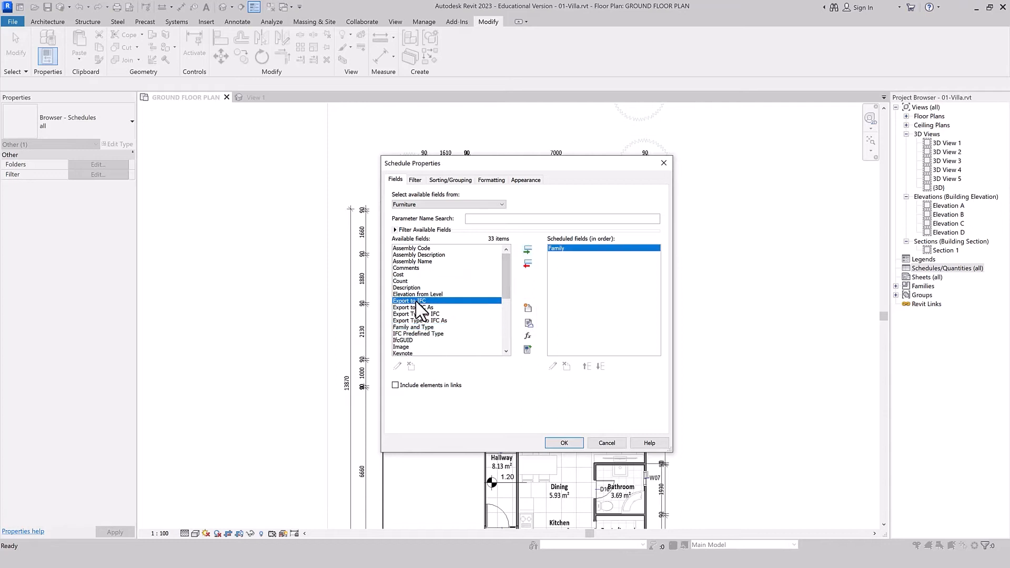
{"action": "key", "text": "t"}
{"action": "scroll", "coordinate": [426, 334], "scroll_direction": "down", "scroll_amount": 1}
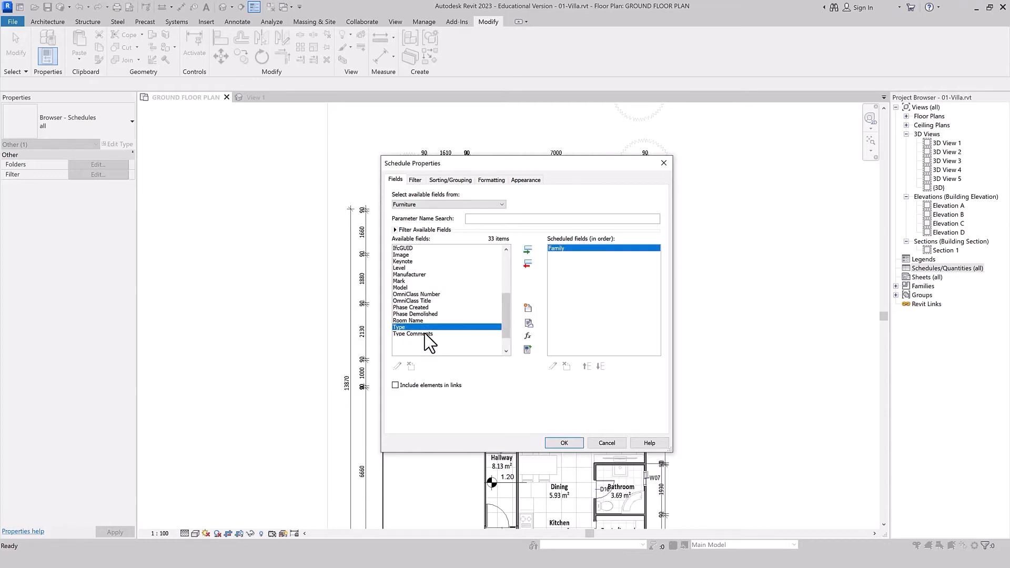
{"action": "scroll", "coordinate": [425, 333], "scroll_direction": "down", "scroll_amount": 1}
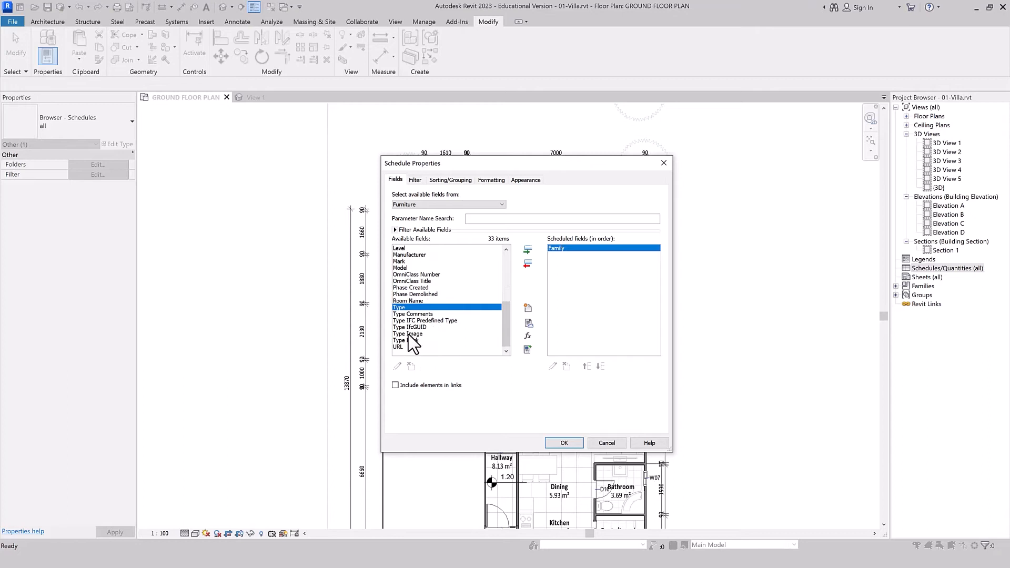
{"action": "left_click", "coordinate": [410, 341]}
{"action": "left_click", "coordinate": [417, 334]}
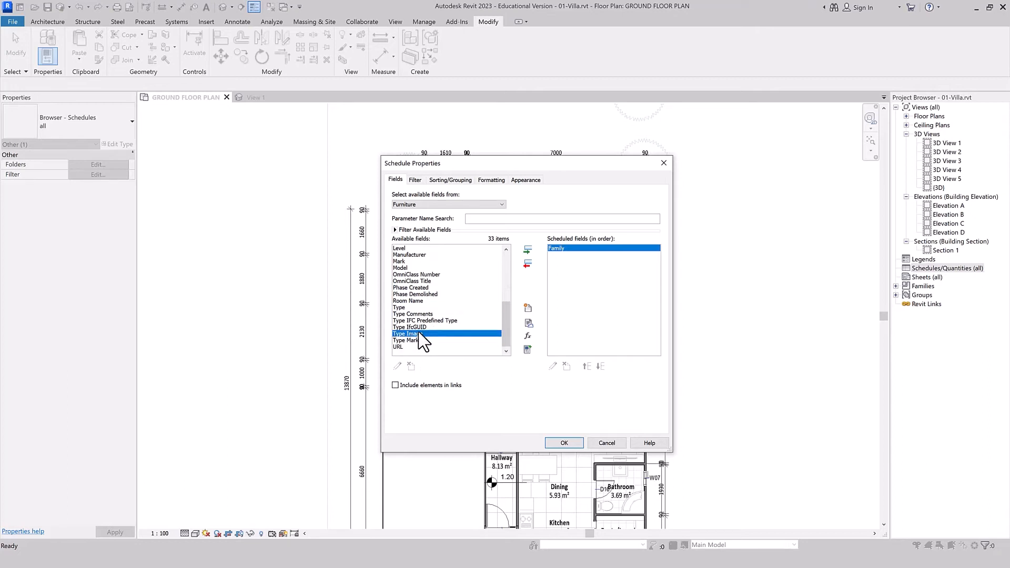
{"action": "left_click", "coordinate": [527, 249]}
Step: Add the Type and Count fields to the furniture schedule
{"action": "left_click", "coordinate": [411, 315]}
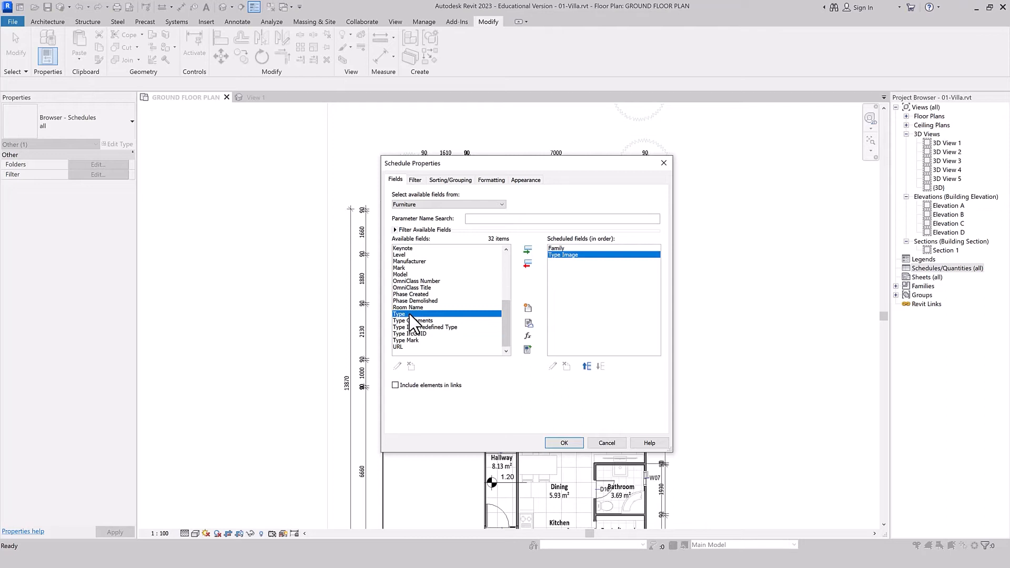
{"action": "scroll", "coordinate": [409, 315], "scroll_direction": "up", "scroll_amount": 2}
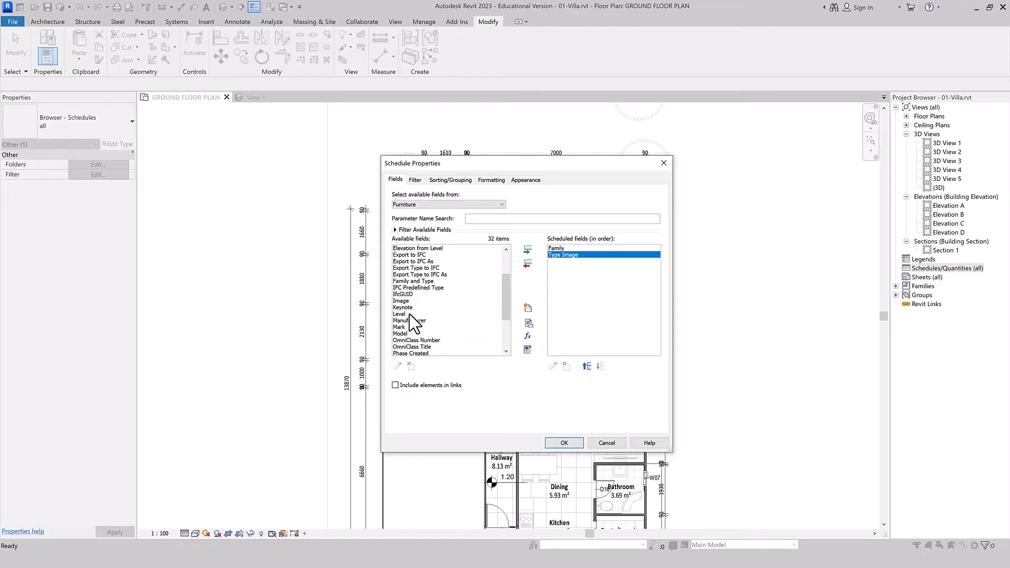
{"action": "left_click", "coordinate": [527, 249]}
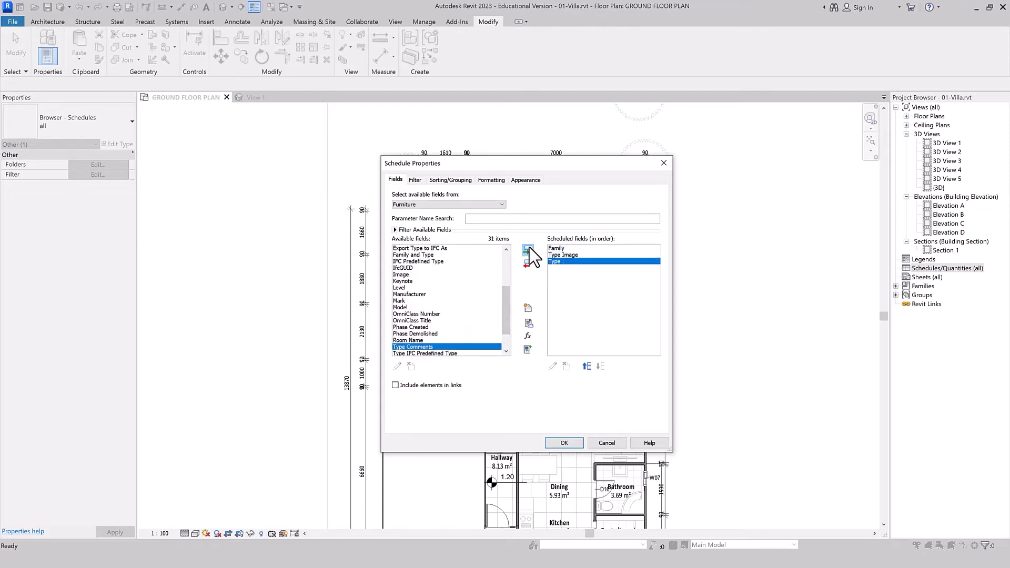
{"action": "scroll", "coordinate": [445, 325], "scroll_direction": "up", "scroll_amount": 3}
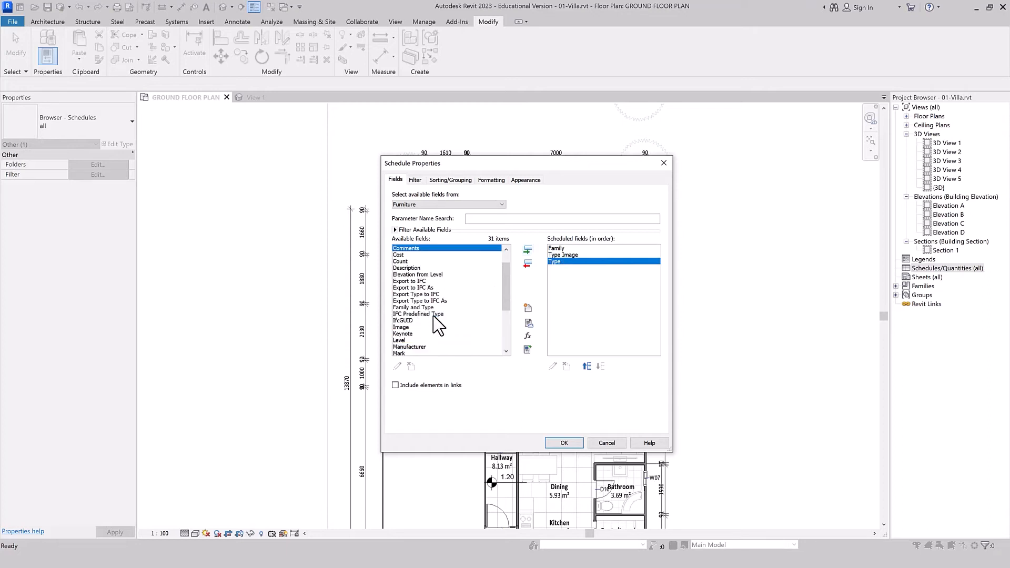
{"action": "left_click", "coordinate": [413, 261]}
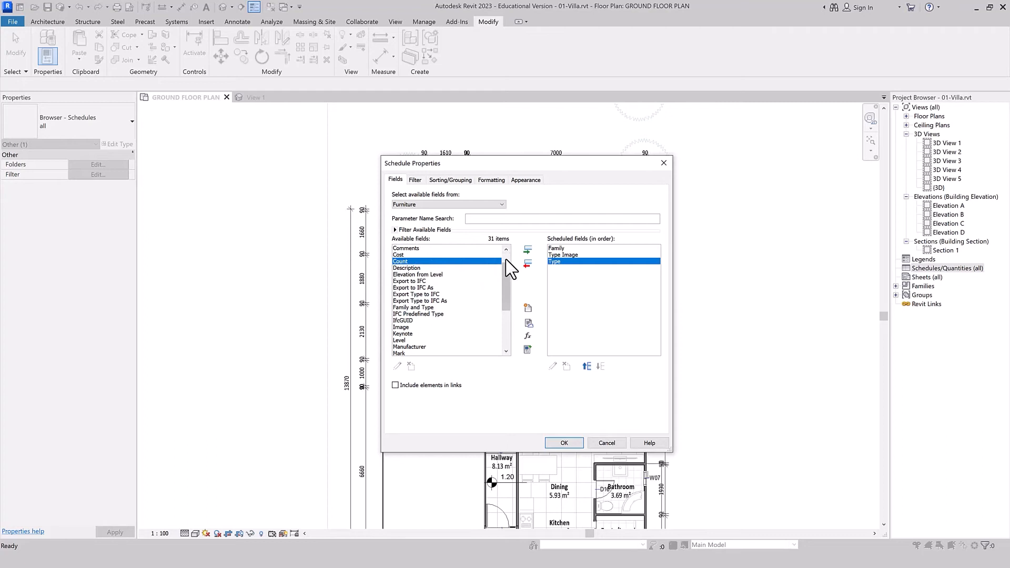
{"action": "left_click", "coordinate": [527, 250]}
Step: Review the remaining available fields and reorder the scheduled fields so that Type Image comes before Family
{"action": "scroll", "coordinate": [455, 316], "scroll_direction": "down", "scroll_amount": 3}
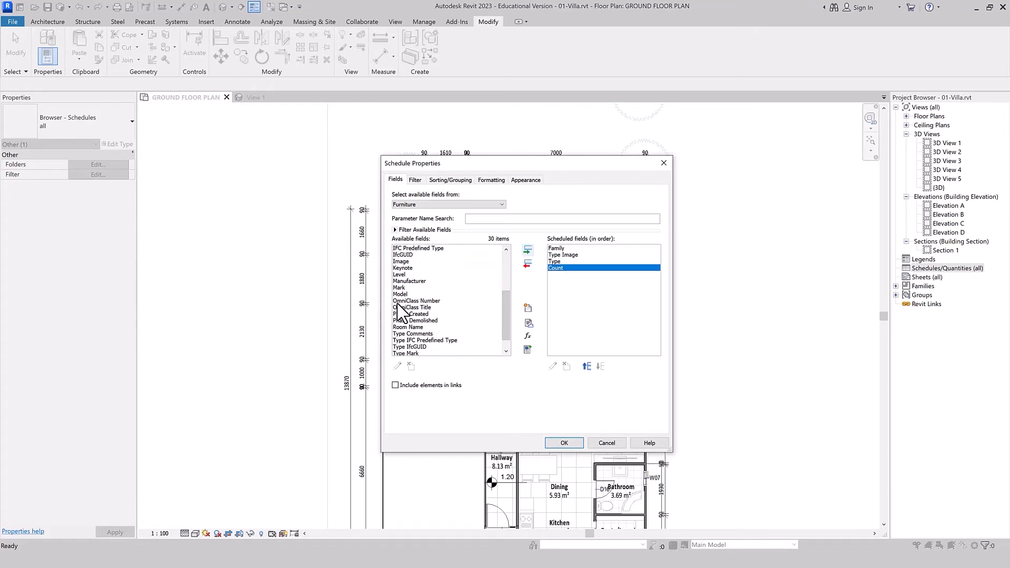
{"action": "scroll", "coordinate": [434, 315], "scroll_direction": "down", "scroll_amount": 1}
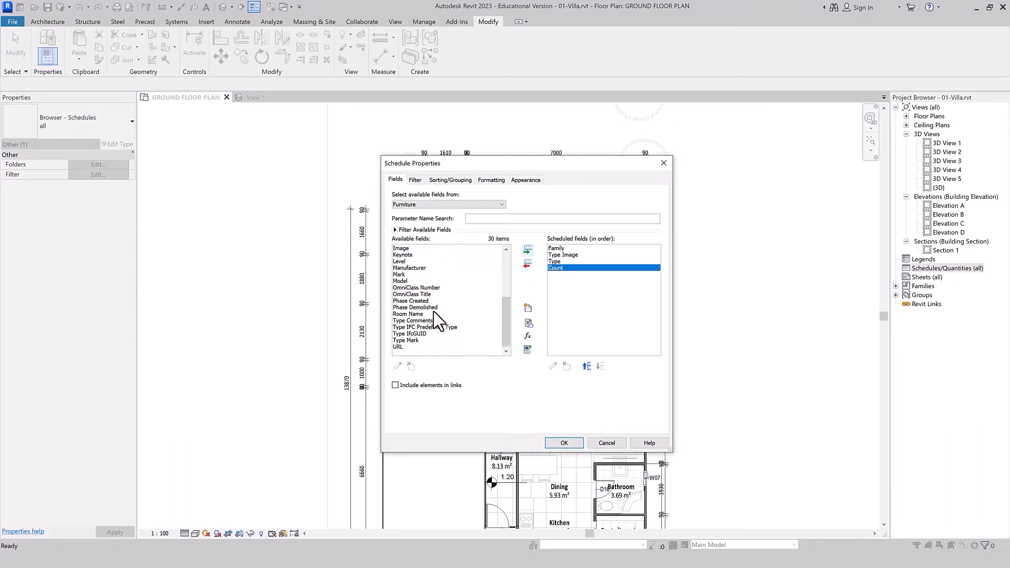
{"action": "left_click", "coordinate": [411, 348]}
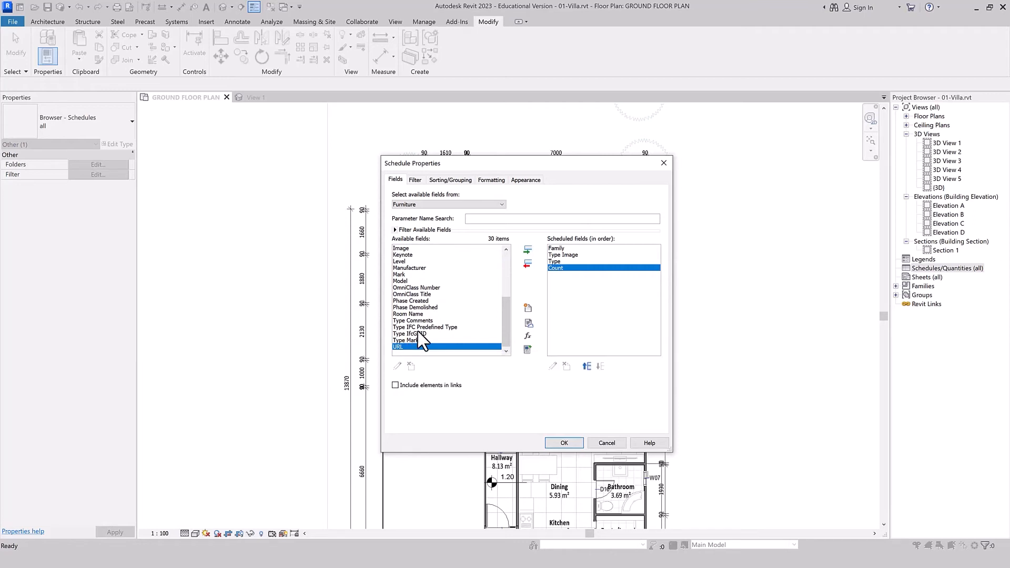
{"action": "scroll", "coordinate": [416, 337], "scroll_direction": "up", "scroll_amount": 3}
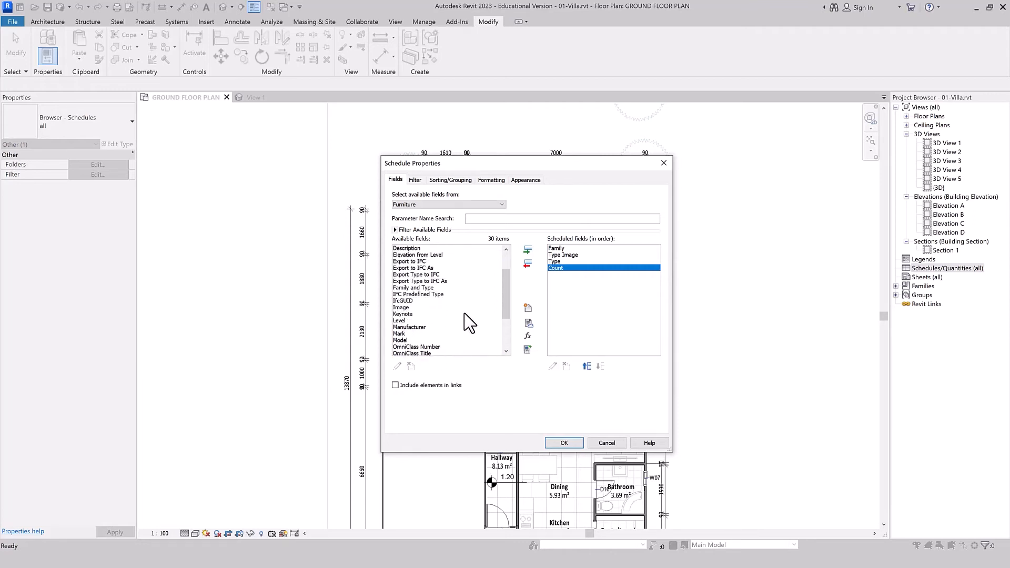
{"action": "scroll", "coordinate": [430, 342], "scroll_direction": "up", "scroll_amount": 2}
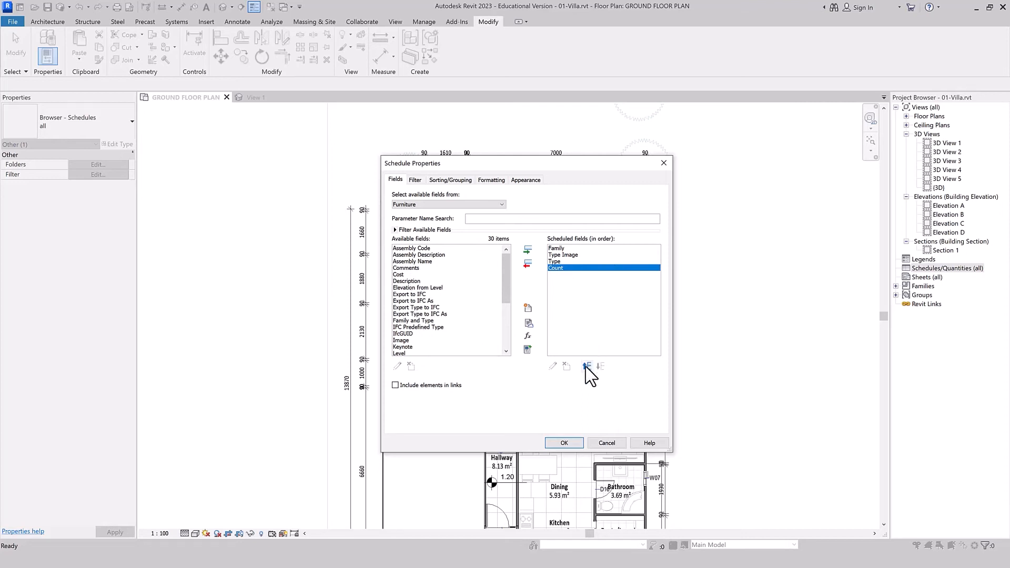
{"action": "left_click", "coordinate": [578, 255]}
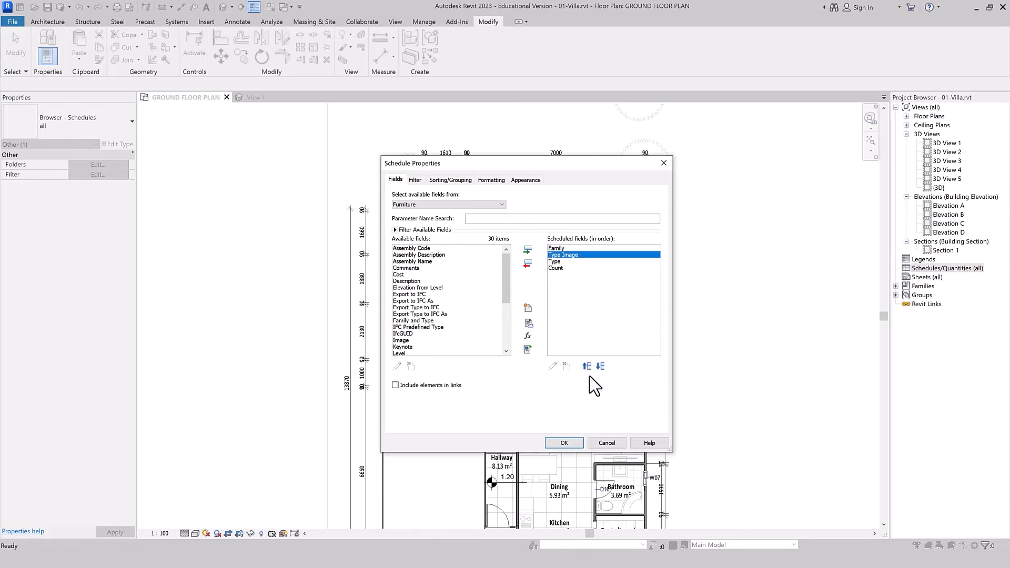
{"action": "left_click", "coordinate": [587, 367]}
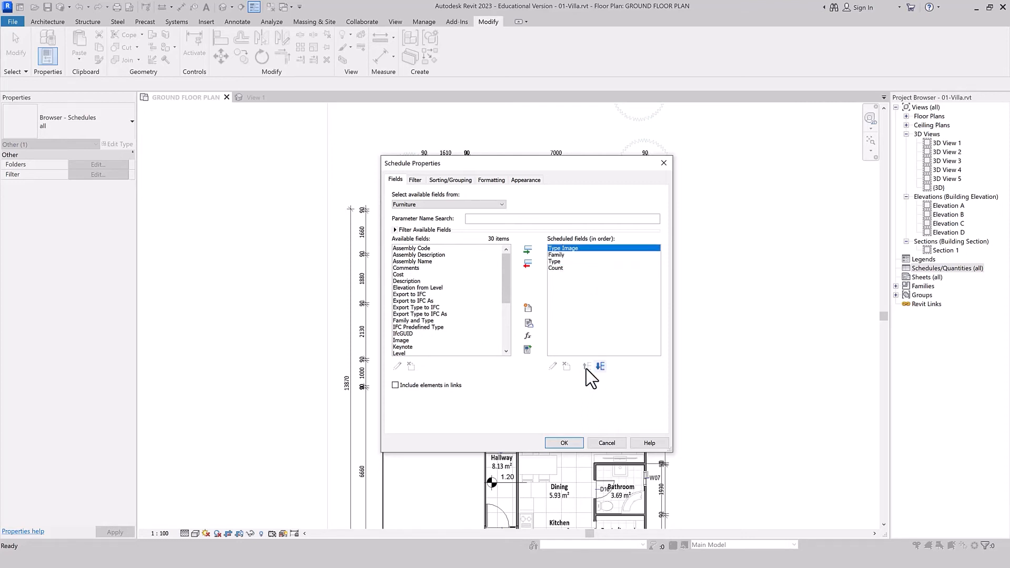
{"action": "left_click", "coordinate": [561, 268]}
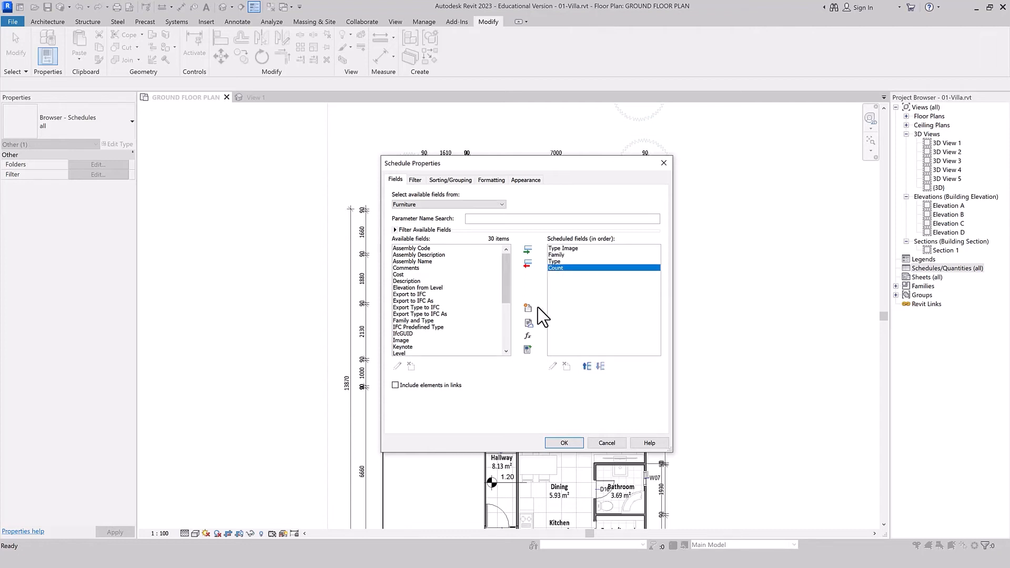
Step: Sort the furniture schedule by Family and secondarily by Type, both in ascending order
{"action": "left_click", "coordinate": [450, 180]}
{"action": "left_click", "coordinate": [476, 195]}
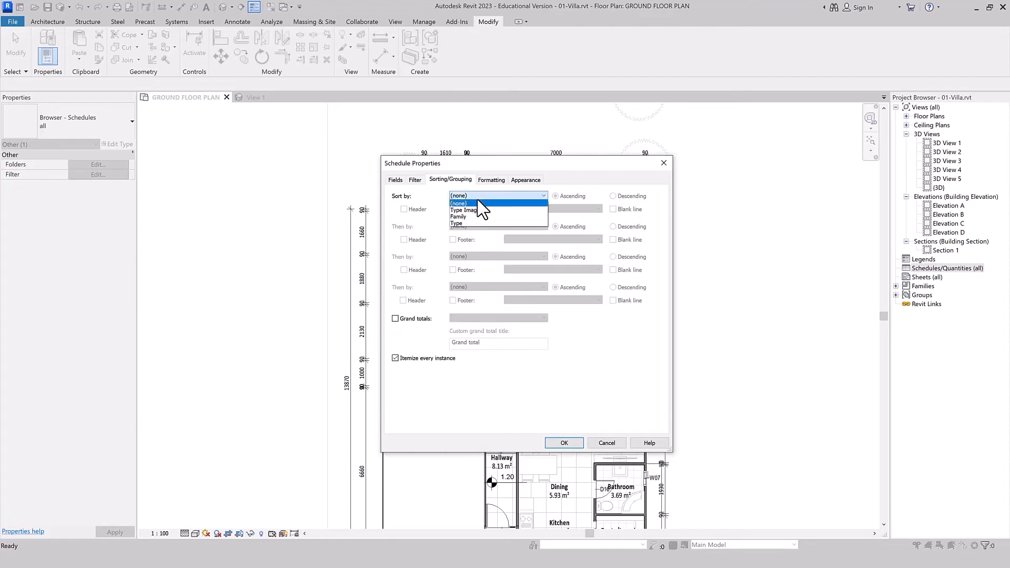
{"action": "left_click", "coordinate": [477, 217]}
{"action": "left_click", "coordinate": [476, 227]}
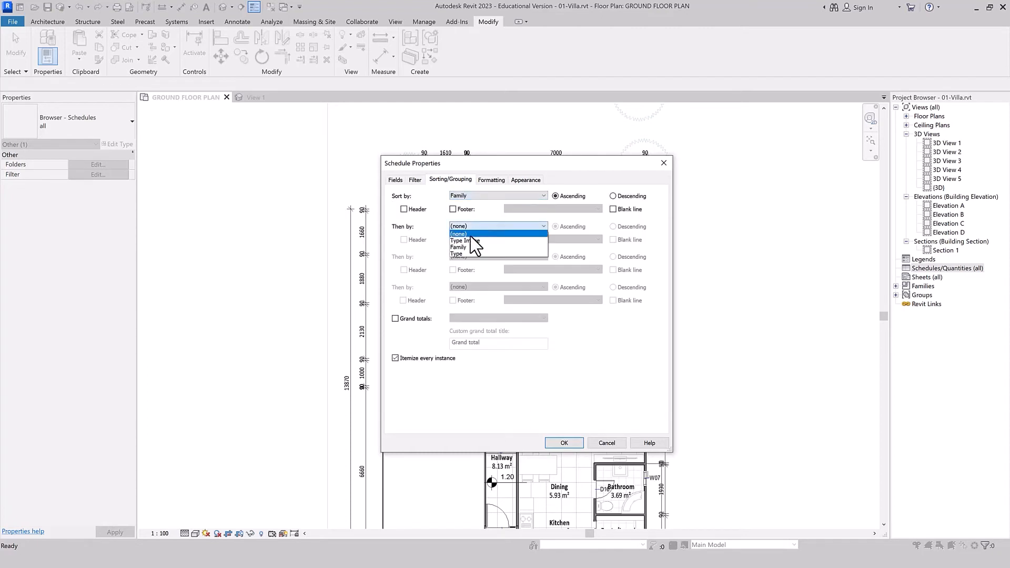
{"action": "left_click", "coordinate": [470, 255]}
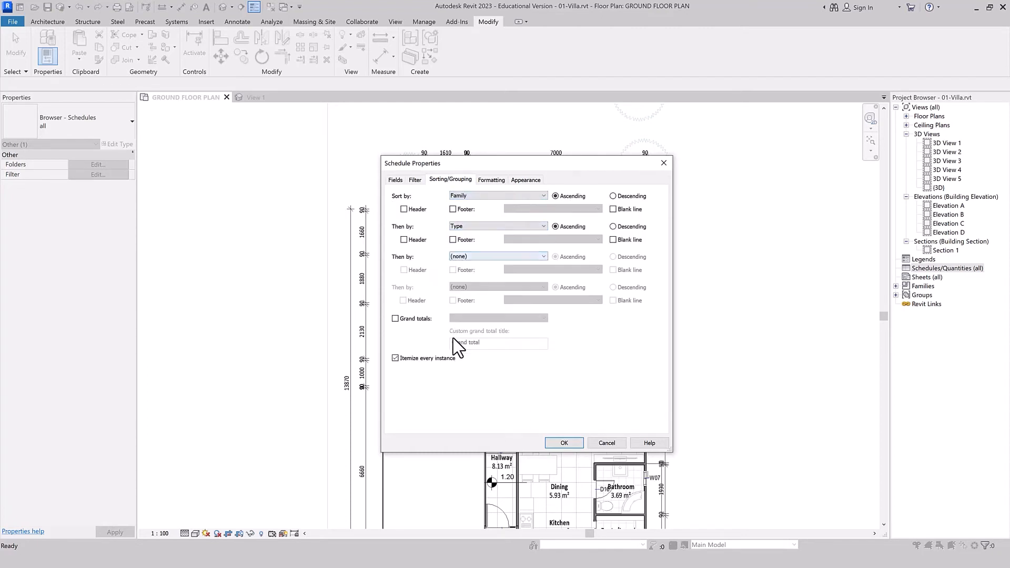
Step: Enable grand totals with title, count, and totals, turn off itemizing every instance, and generate the furniture schedule
{"action": "left_click", "coordinate": [409, 318]}
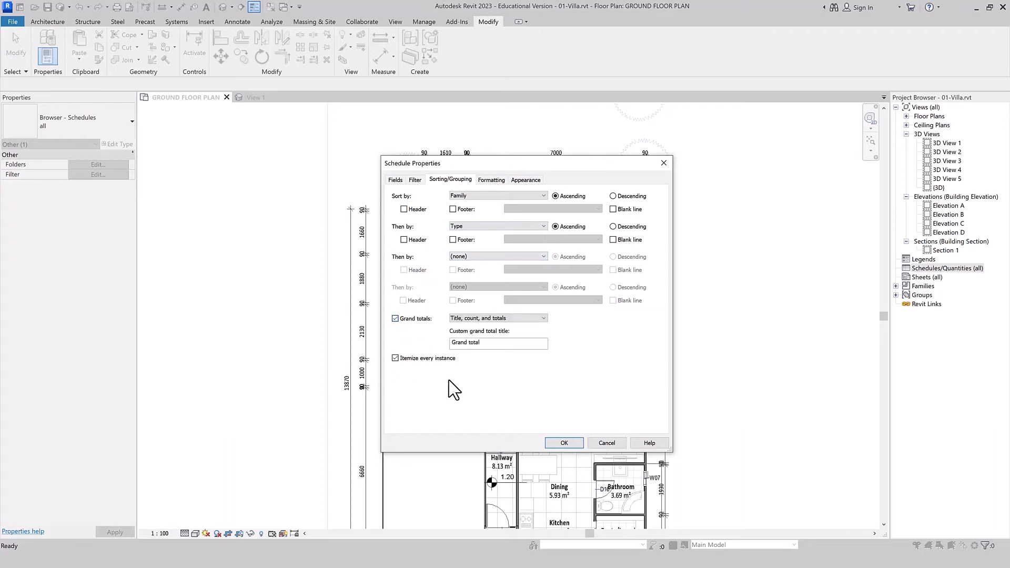
{"action": "left_click", "coordinate": [408, 360]}
{"action": "left_click", "coordinate": [558, 443]}
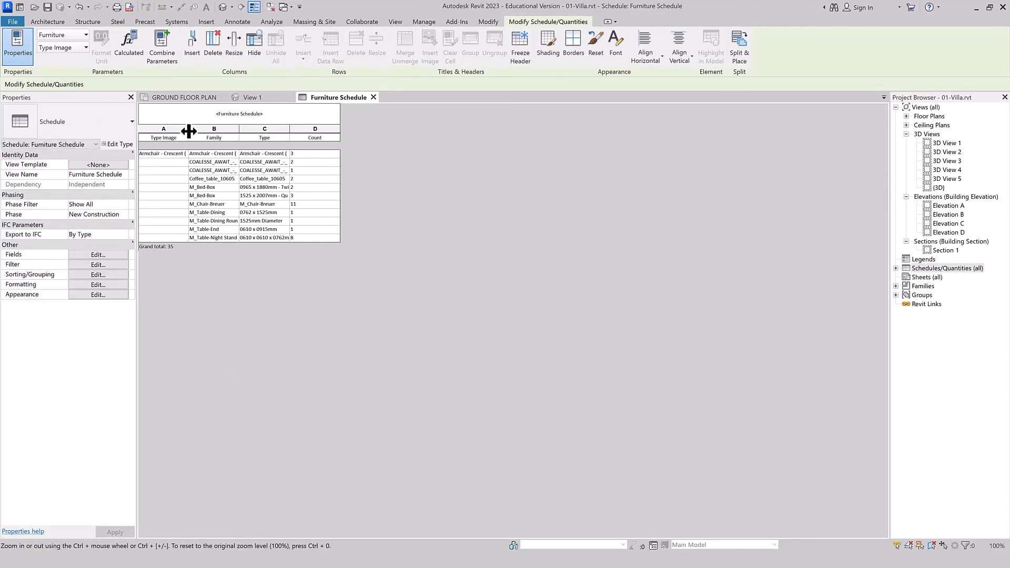
Step: Widen the schedule's Type Image column and locate the four-seat sofa row's elements in the ground floor plan
{"action": "left_click_drag", "start_coordinate": [192, 130], "coordinate": [207, 130]}
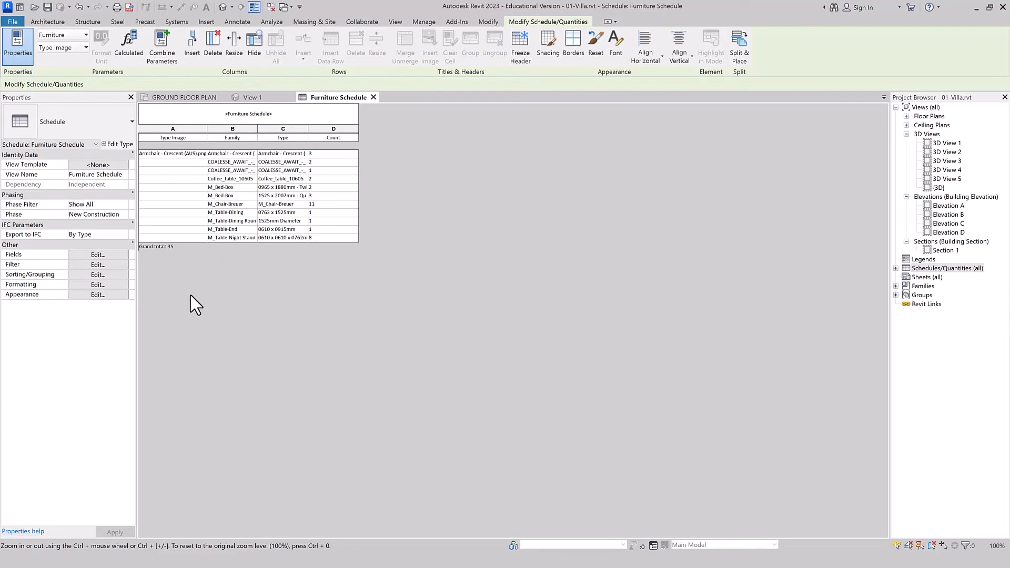
{"action": "left_click", "coordinate": [216, 163]}
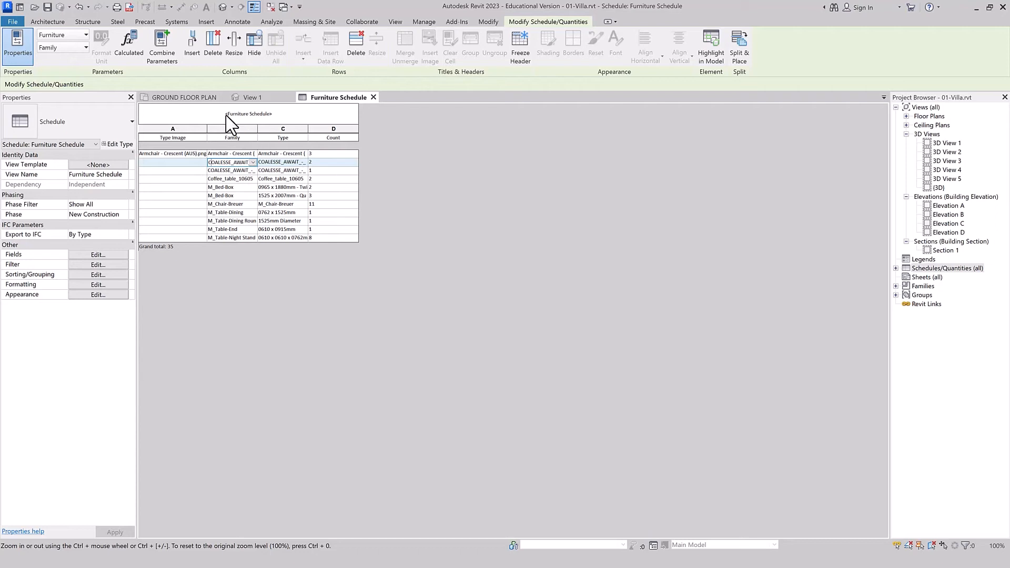
{"action": "left_click", "coordinate": [181, 98]}
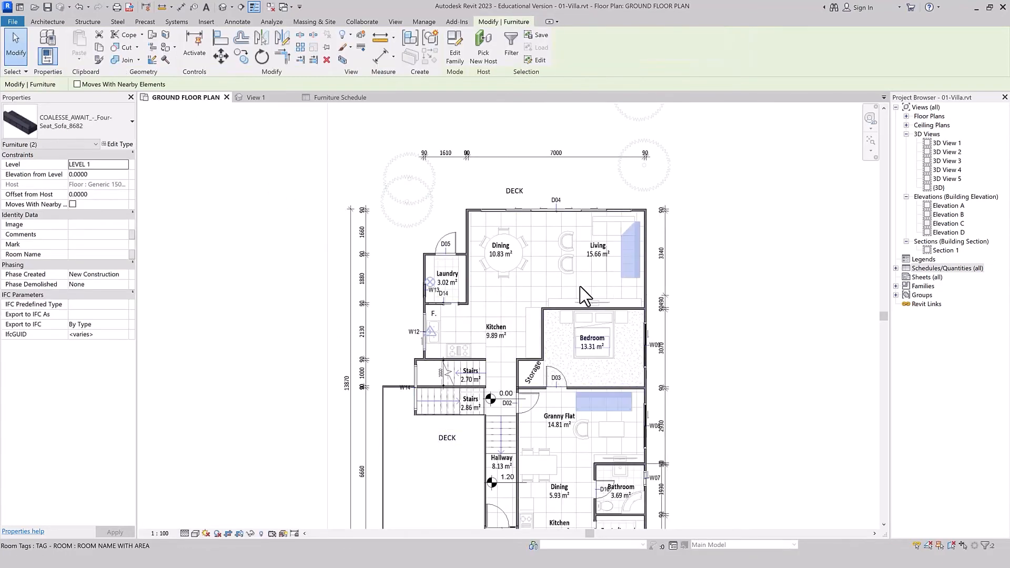
Step: Compare the four-seat sofa row in the Furniture Schedule with its selected elements in the ground floor plan
{"action": "left_click", "coordinate": [336, 98]}
{"action": "left_click", "coordinate": [230, 204]}
{"action": "left_click", "coordinate": [258, 98]}
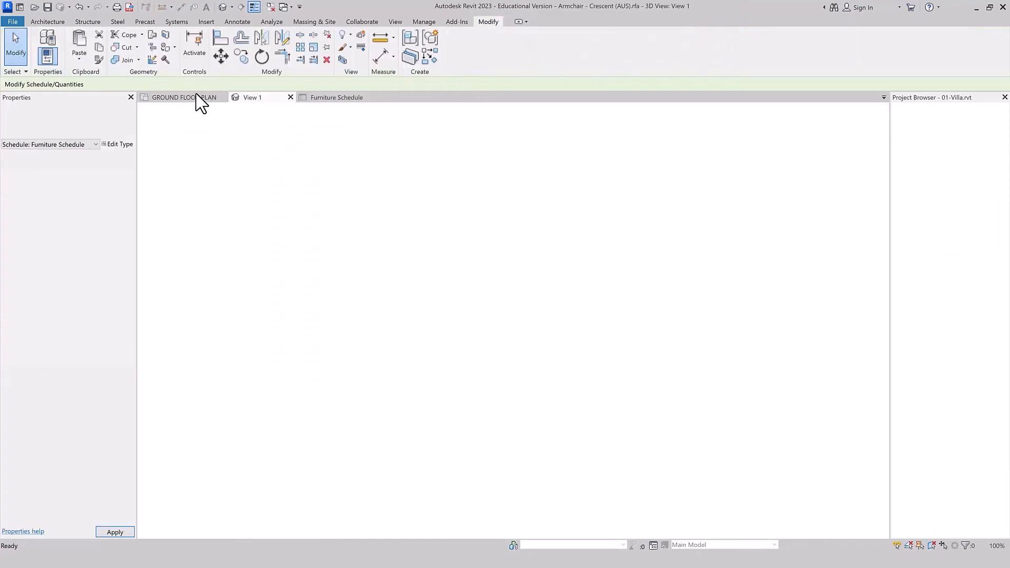
{"action": "left_click", "coordinate": [191, 99]}
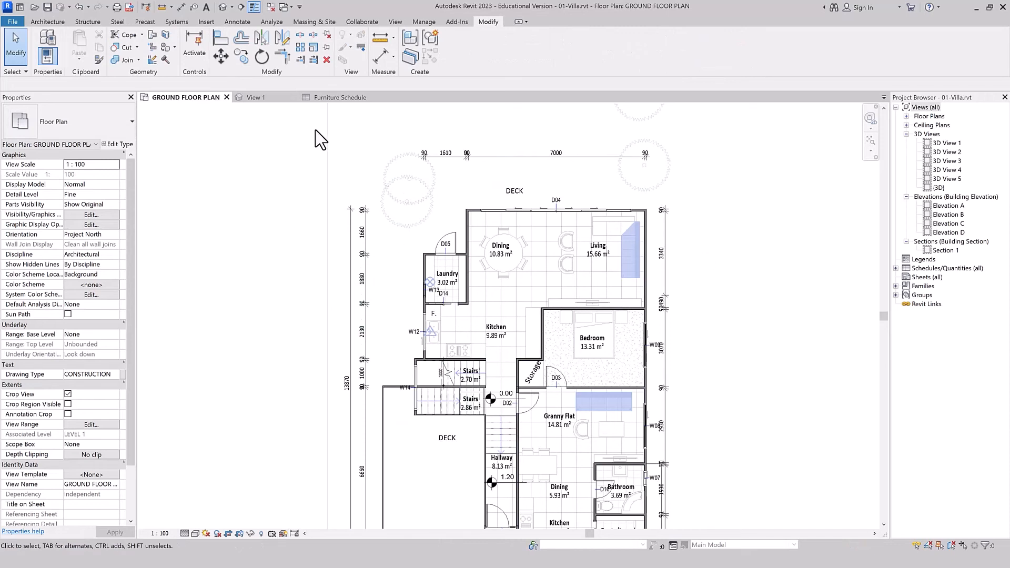
{"action": "left_click", "coordinate": [324, 99]}
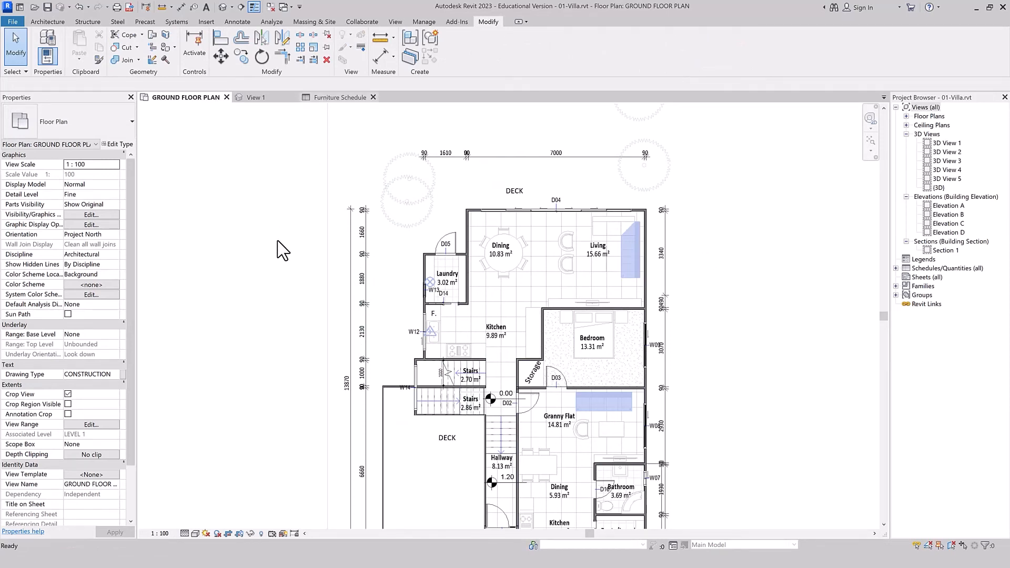
{"action": "left_click", "coordinate": [235, 162]}
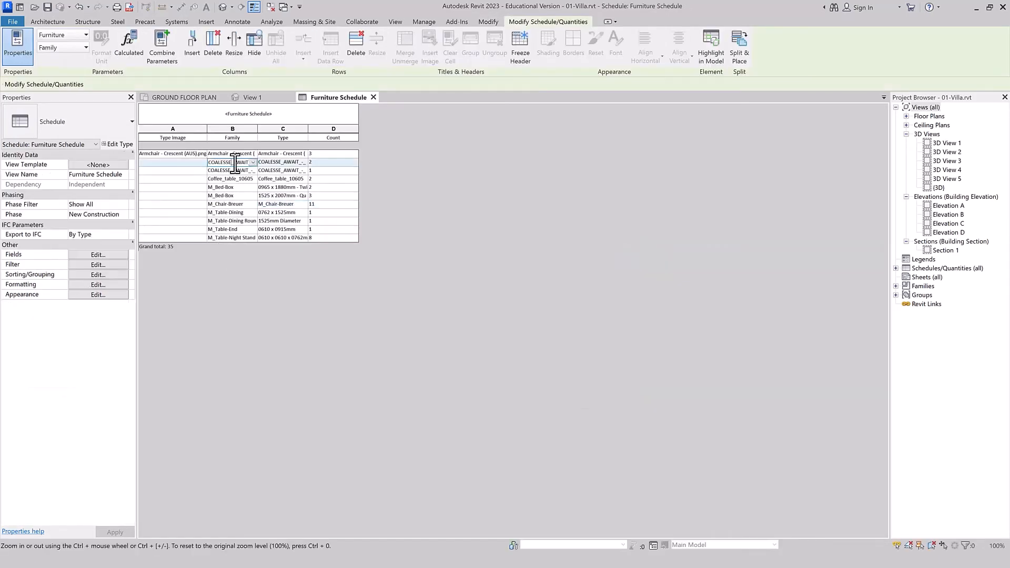
{"action": "left_click", "coordinate": [282, 161]}
{"action": "left_click", "coordinate": [239, 161]}
{"action": "left_click", "coordinate": [192, 98]}
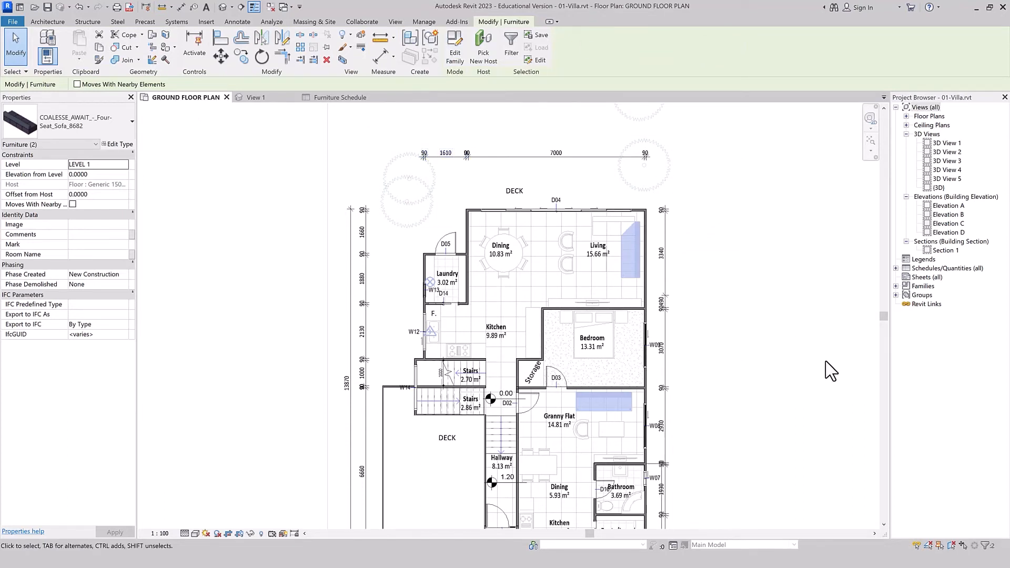
{"action": "left_click", "coordinate": [316, 99]}
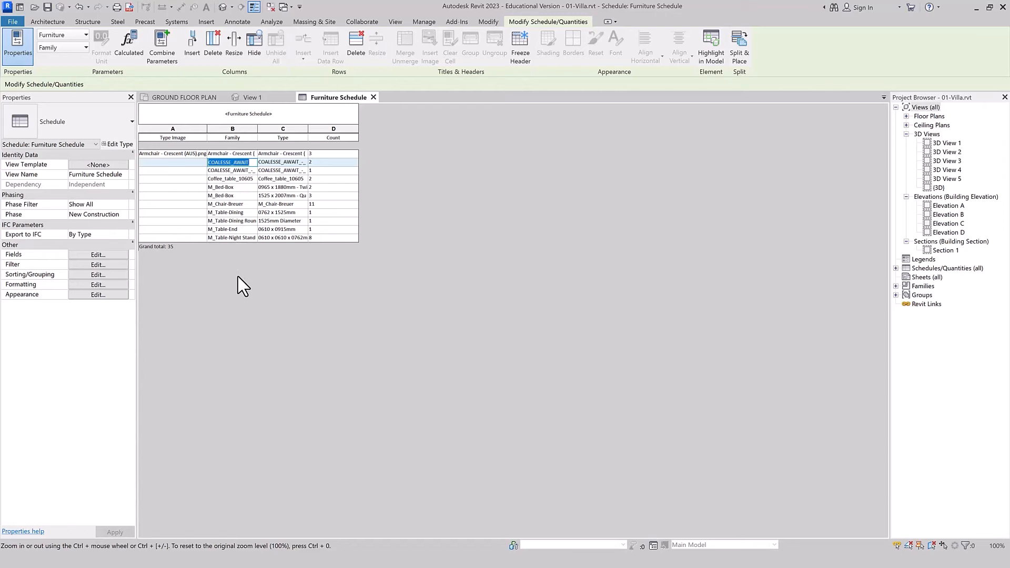
Step: Close the furniture schedule view and open the project file 02-Villa.rvt from the 01-Project folder
{"action": "left_click", "coordinate": [374, 97]}
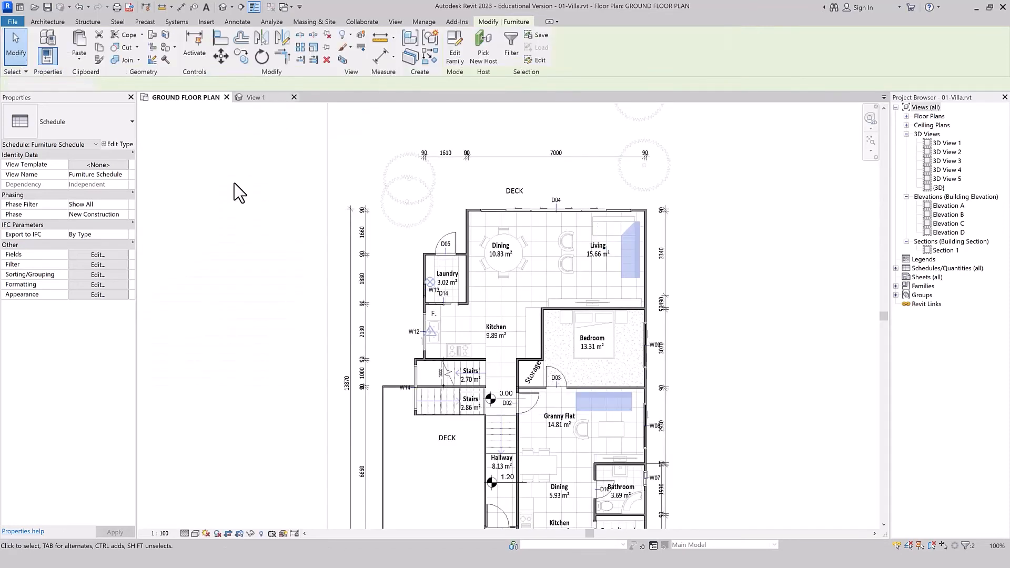
{"action": "left_click", "coordinate": [12, 21]}
{"action": "left_click", "coordinate": [37, 97]}
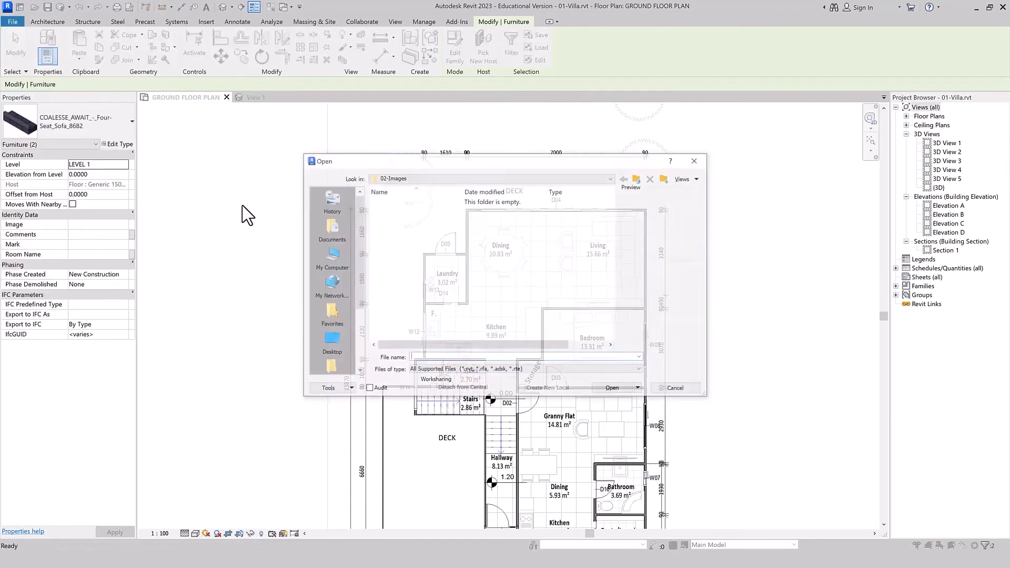
{"action": "left_click", "coordinate": [637, 179]}
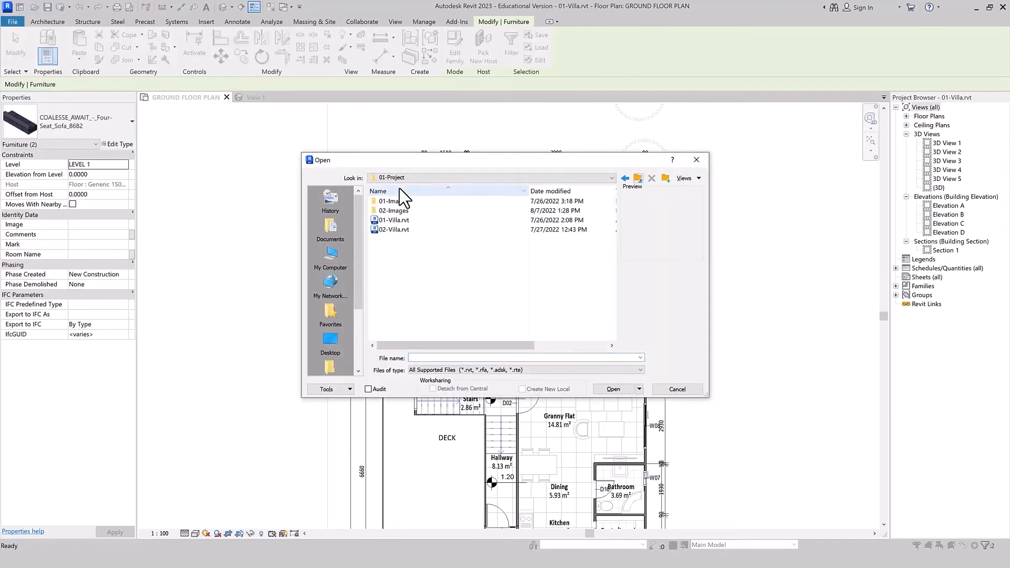
{"action": "left_click", "coordinate": [638, 178]}
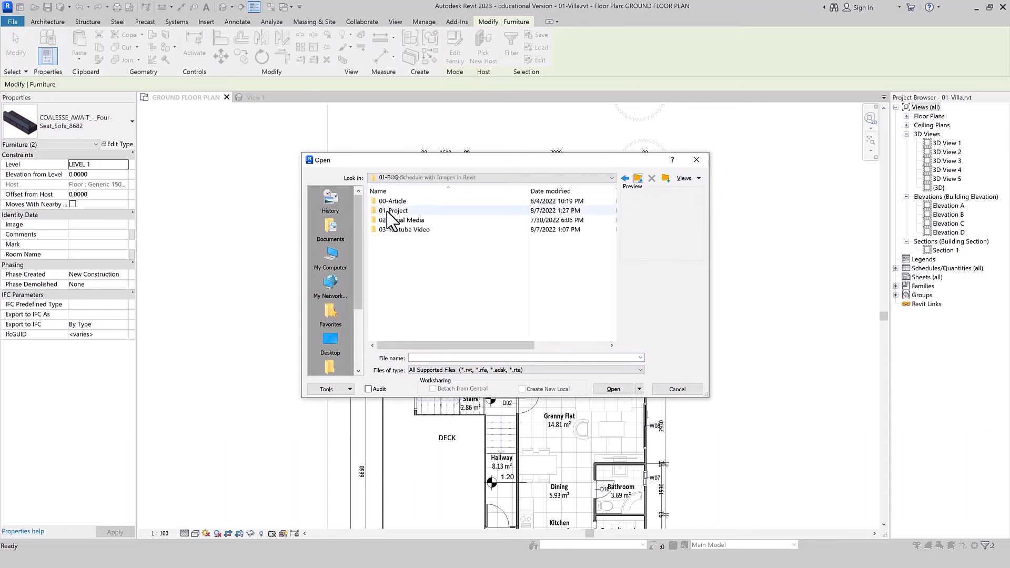
{"action": "double_click", "coordinate": [394, 211]}
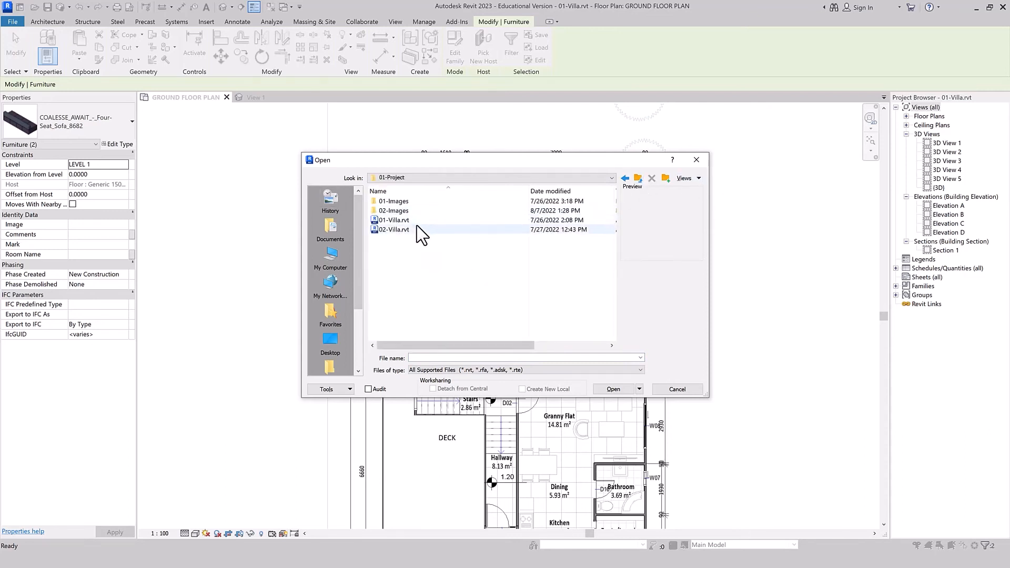
{"action": "double_click", "coordinate": [416, 226]}
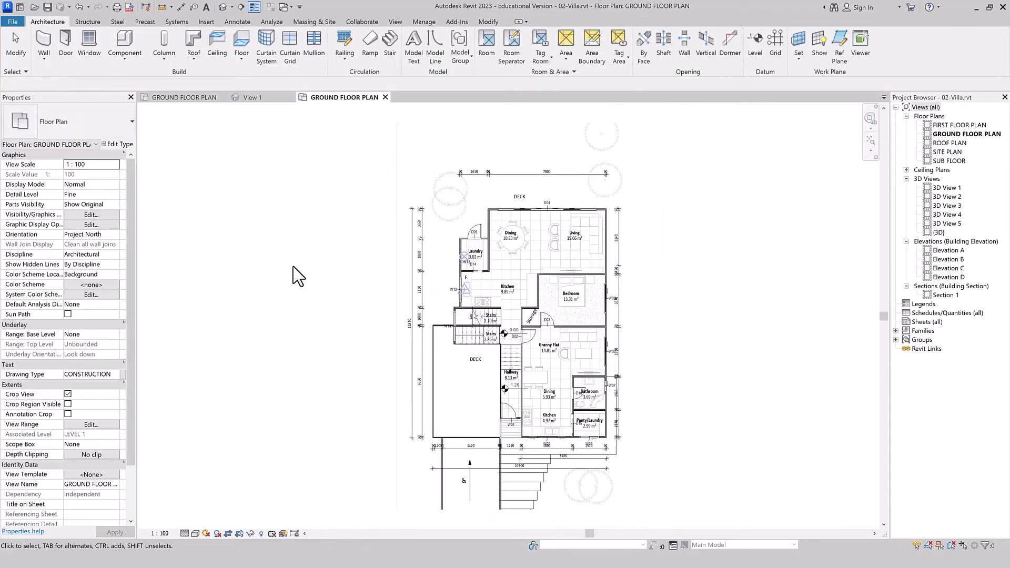
Step: Close the 01-Villa project and the Armchair - Crescent (AUS) family without saving changes to either
{"action": "left_click", "coordinate": [213, 98]}
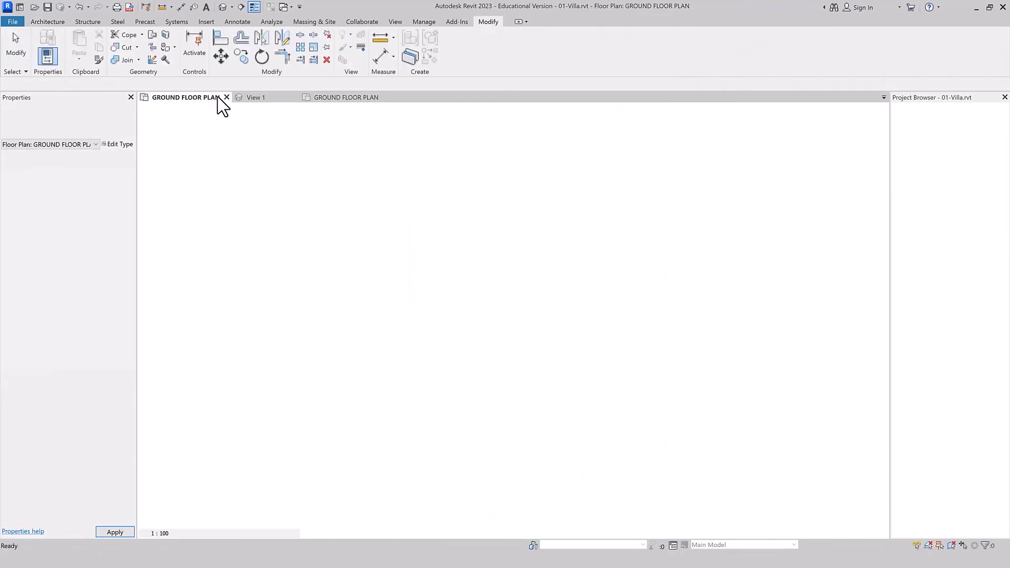
{"action": "left_click", "coordinate": [227, 97]}
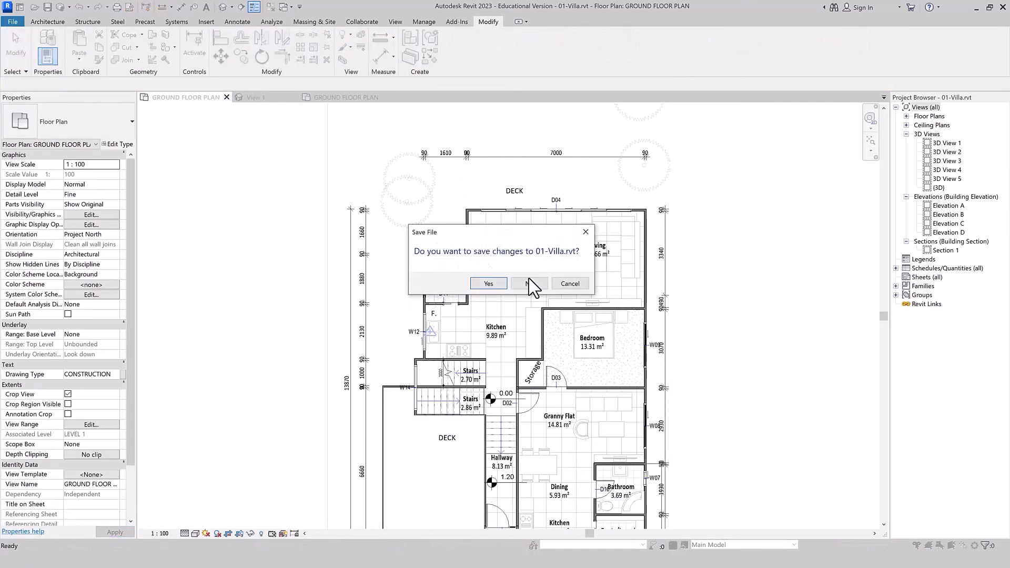
{"action": "left_click", "coordinate": [529, 280]}
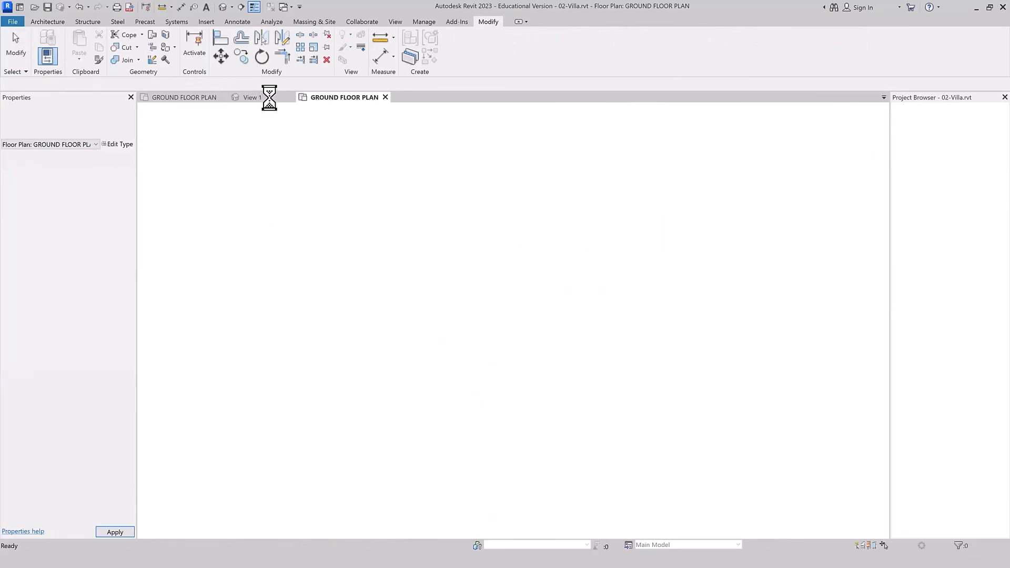
{"action": "left_click", "coordinate": [199, 97]}
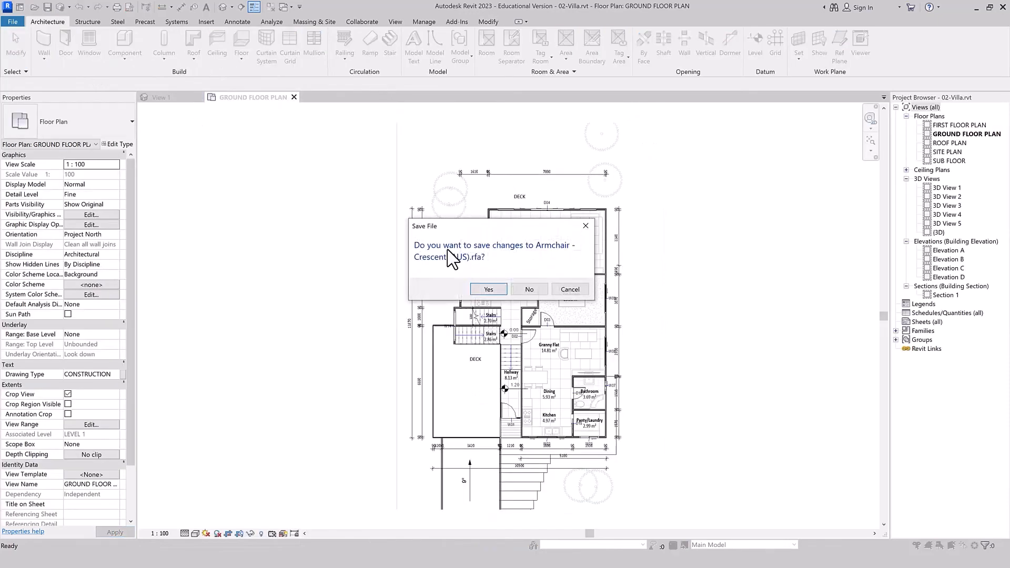
{"action": "left_click", "coordinate": [529, 289]}
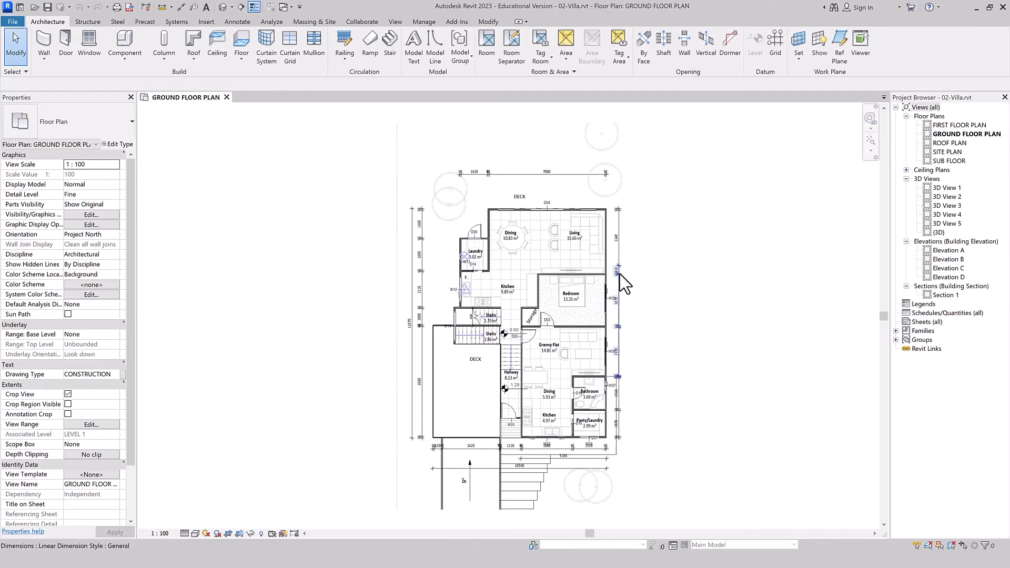
Step: Create a new building component schedule for the Furniture category in the New Construction phase, named Furniture Schedule
{"action": "left_click", "coordinate": [942, 313]}
{"action": "right_click", "coordinate": [941, 313]}
{"action": "left_click", "coordinate": [926, 318]}
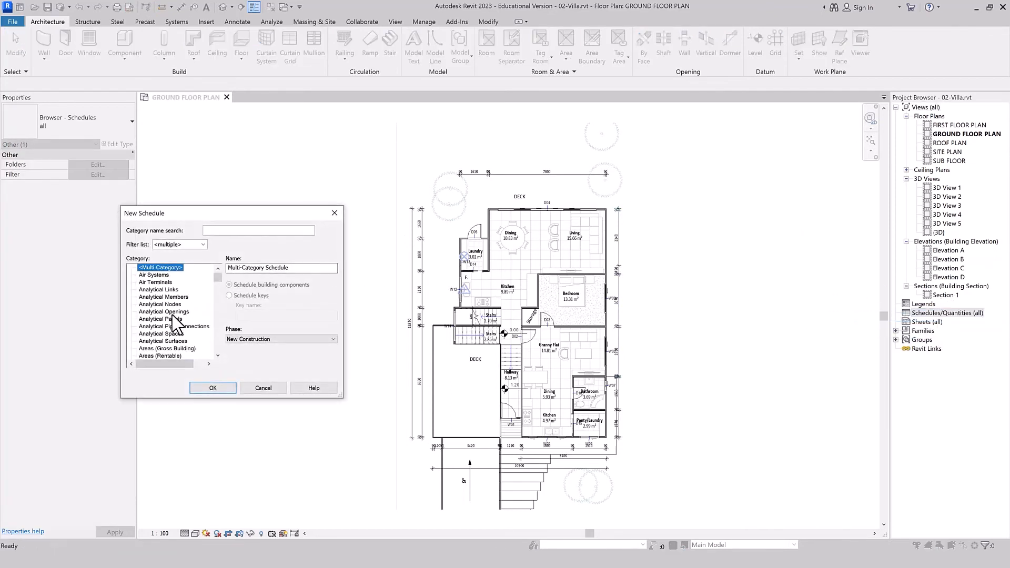
{"action": "left_click", "coordinate": [171, 313]}
{"action": "key", "text": "f"}
{"action": "scroll", "coordinate": [174, 333], "scroll_direction": "down", "scroll_amount": 3}
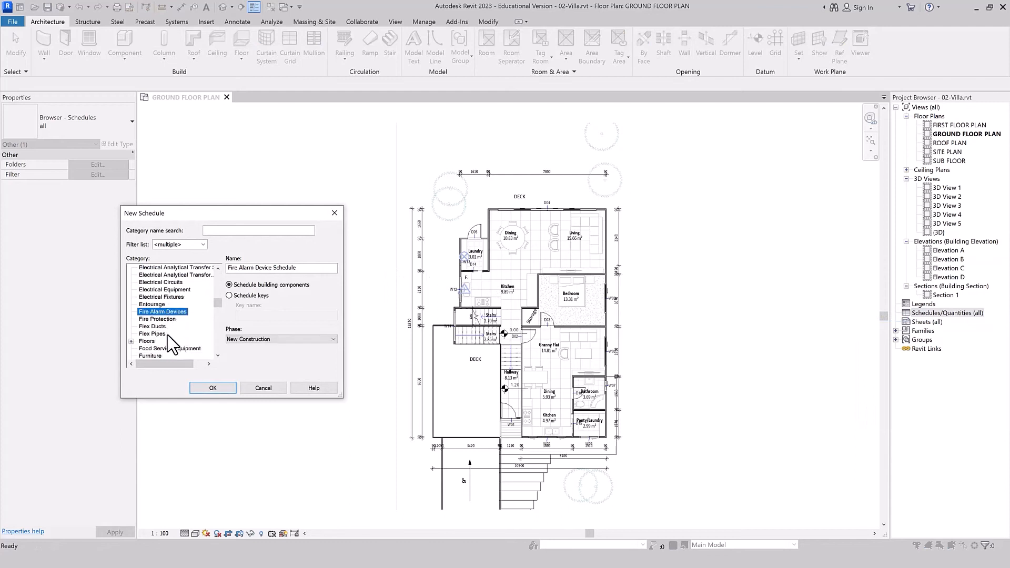
{"action": "left_click", "coordinate": [152, 333]}
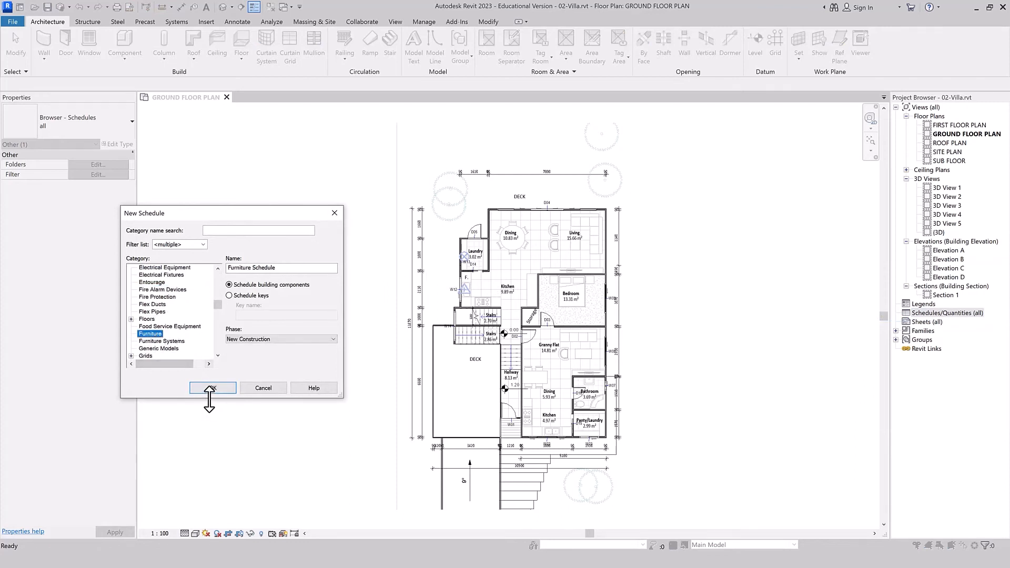
{"action": "left_click", "coordinate": [212, 388]}
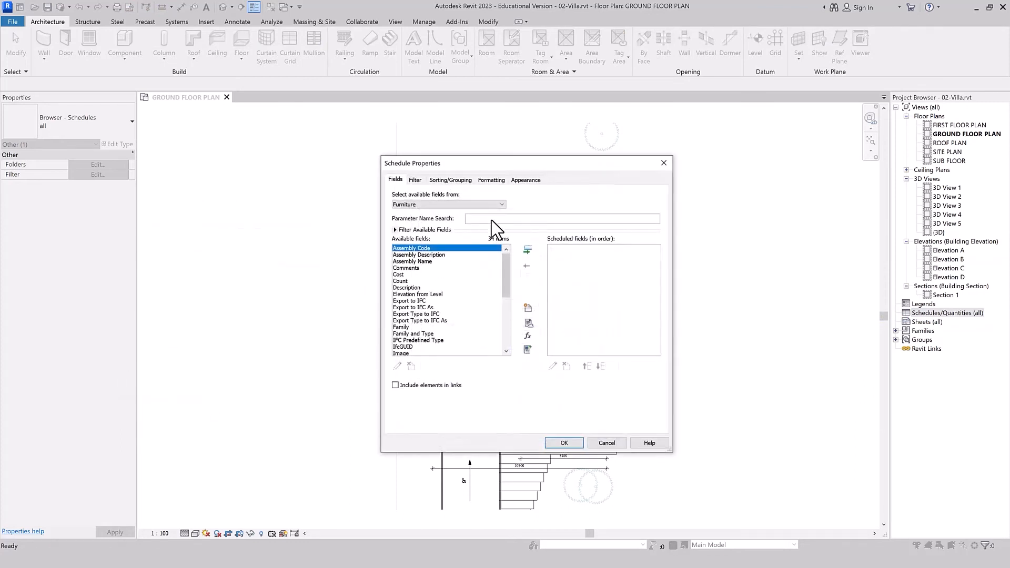
Step: Add Type Image and Family as the first two scheduled fields of the furniture schedule
{"action": "left_click_drag", "start_coordinate": [505, 164], "coordinate": [405, 156]}
{"action": "left_click", "coordinate": [308, 281]}
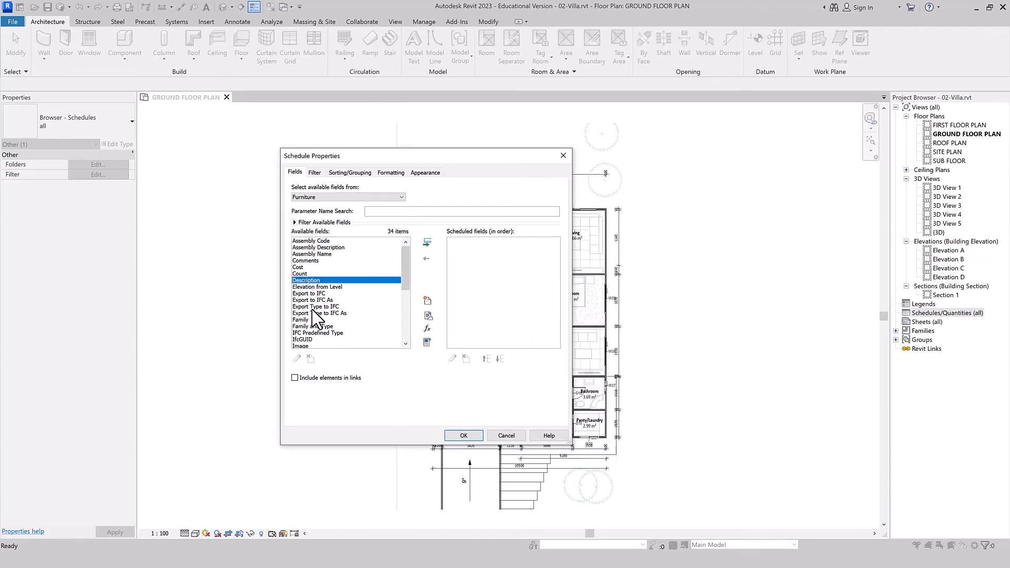
{"action": "scroll", "coordinate": [315, 319], "scroll_direction": "down", "scroll_amount": 6}
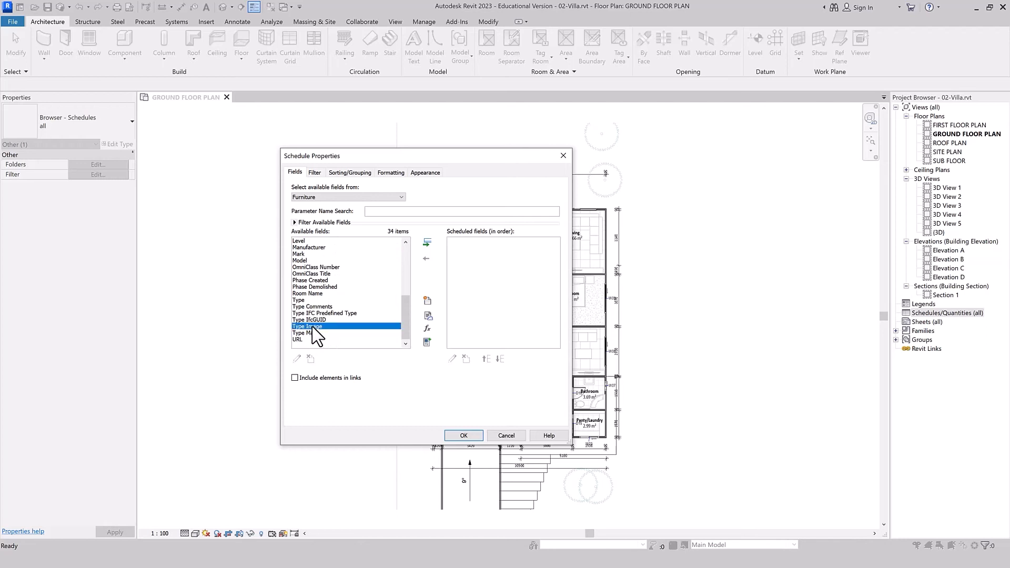
{"action": "double_click", "coordinate": [311, 326]}
{"action": "scroll", "coordinate": [321, 294], "scroll_direction": "up", "scroll_amount": 7}
{"action": "left_click", "coordinate": [310, 287]}
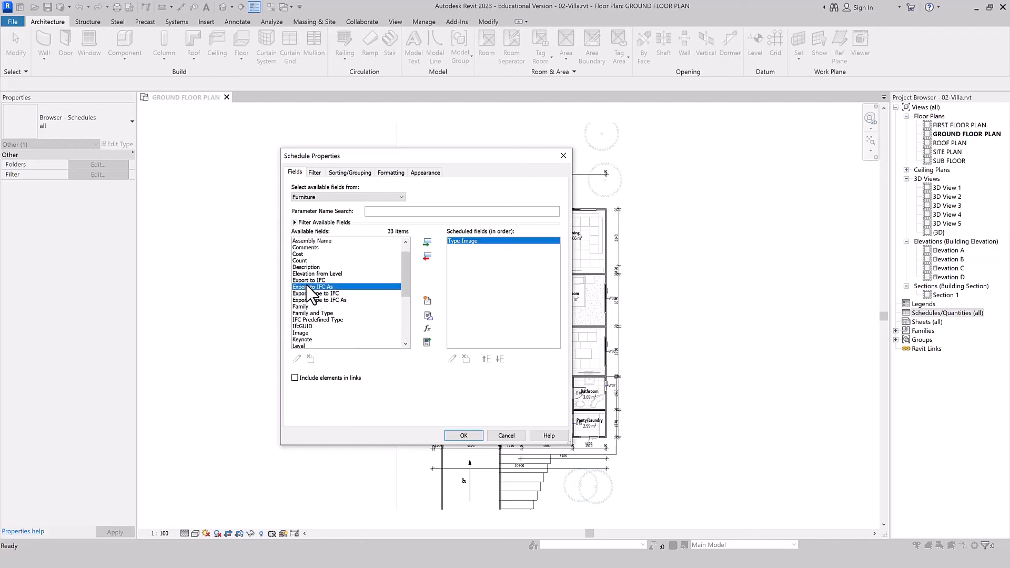
{"action": "left_click", "coordinate": [311, 306]}
{"action": "left_click", "coordinate": [427, 242]}
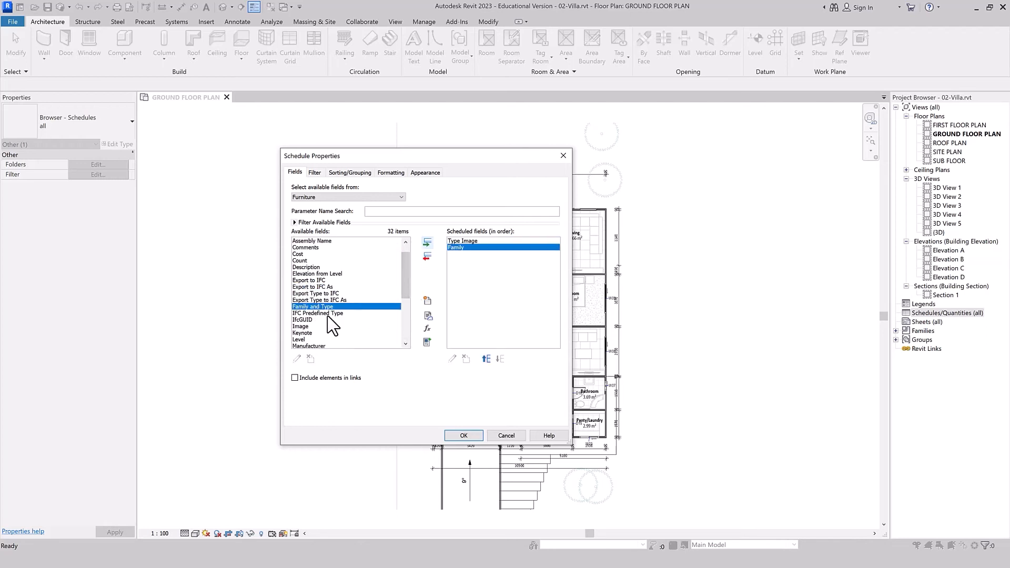
Step: Add the Type and Count fields after Family in the furniture schedule
{"action": "left_click", "coordinate": [311, 313]}
{"action": "scroll", "coordinate": [316, 334], "scroll_direction": "down", "scroll_amount": 3}
{"action": "left_click", "coordinate": [321, 339]}
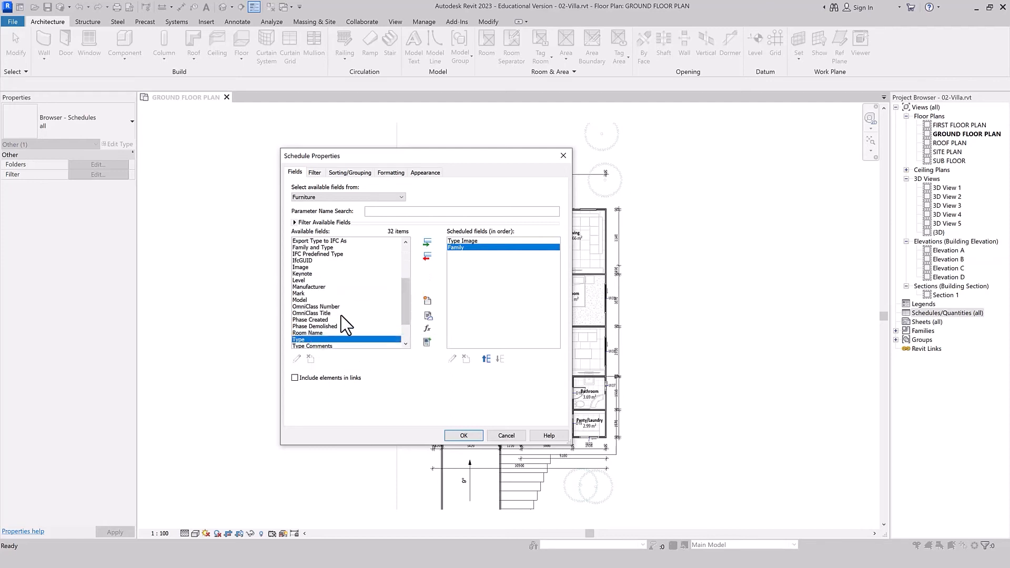
{"action": "left_click", "coordinate": [427, 242]}
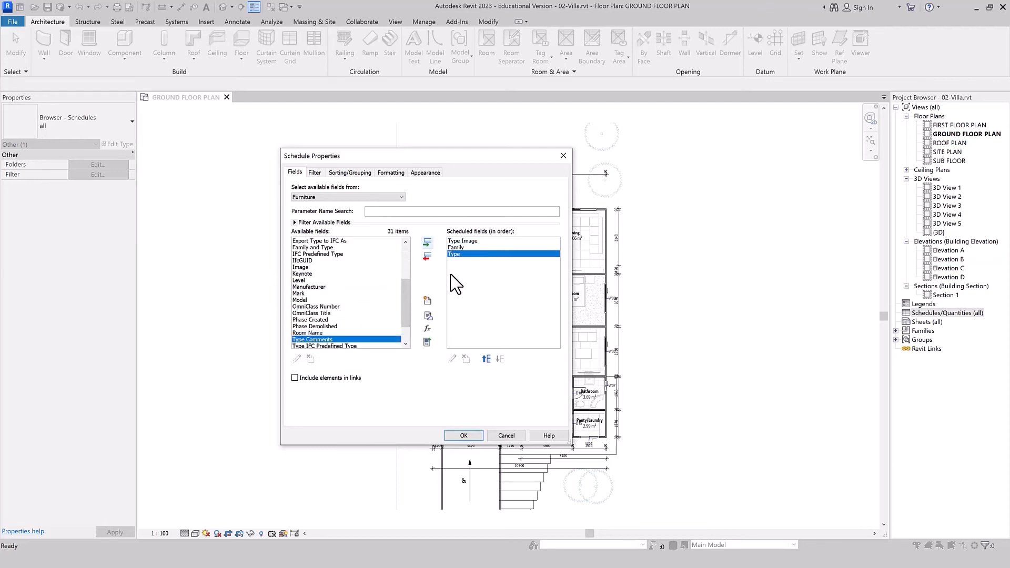
{"action": "left_click", "coordinate": [310, 300]}
{"action": "key", "text": "c"}
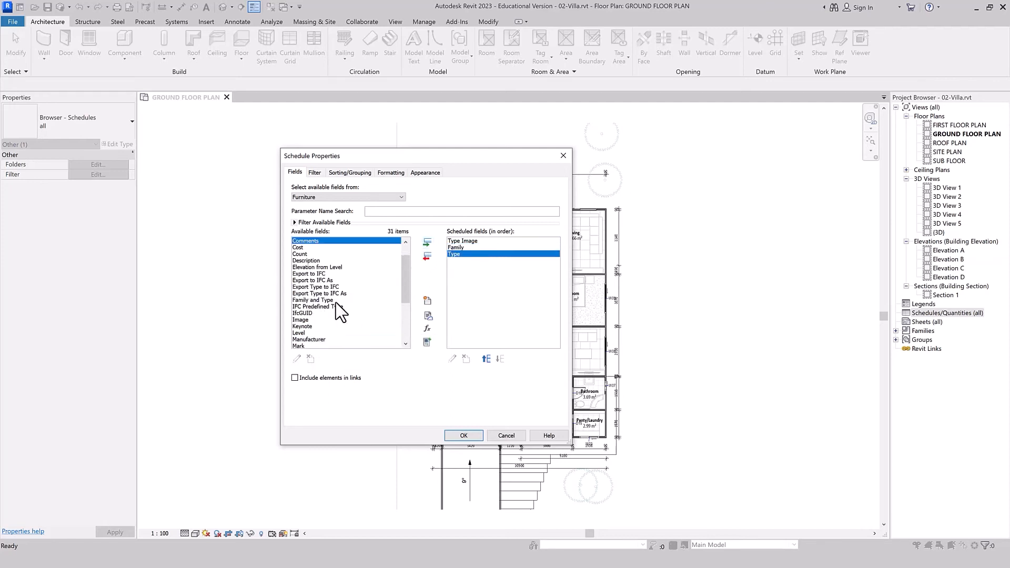
{"action": "left_click", "coordinate": [310, 248]}
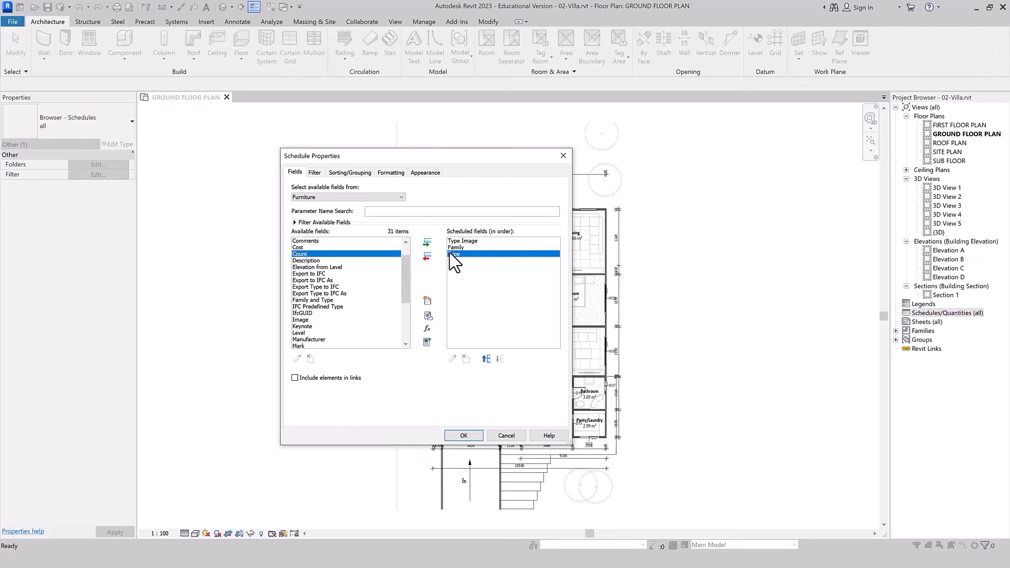
{"action": "left_click", "coordinate": [427, 243]}
Step: Sort the schedule by Family and then by Type, both ascending
{"action": "left_click", "coordinate": [349, 172]}
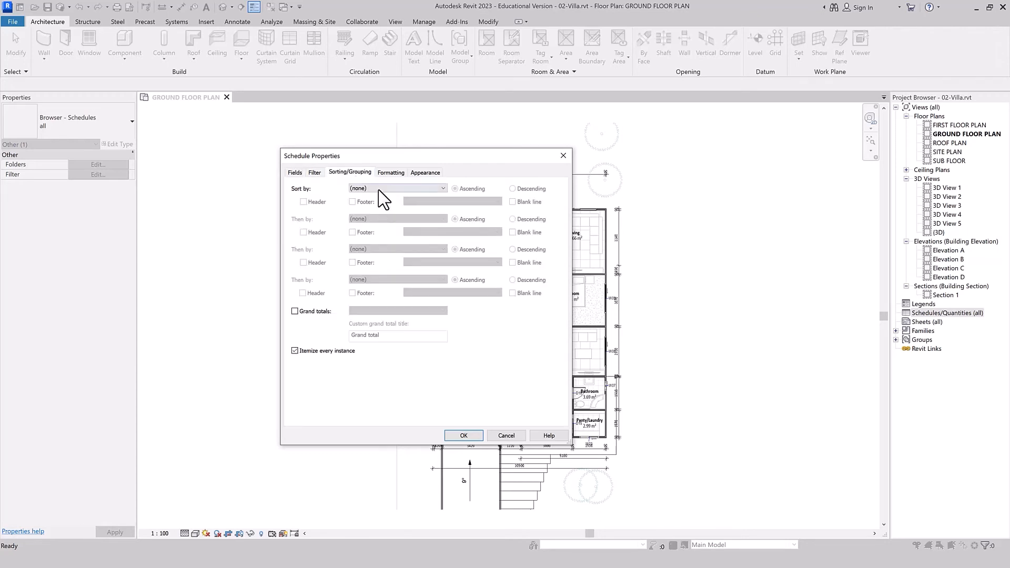
{"action": "left_click", "coordinate": [383, 190]}
{"action": "left_click", "coordinate": [378, 209]}
{"action": "left_click", "coordinate": [378, 220]}
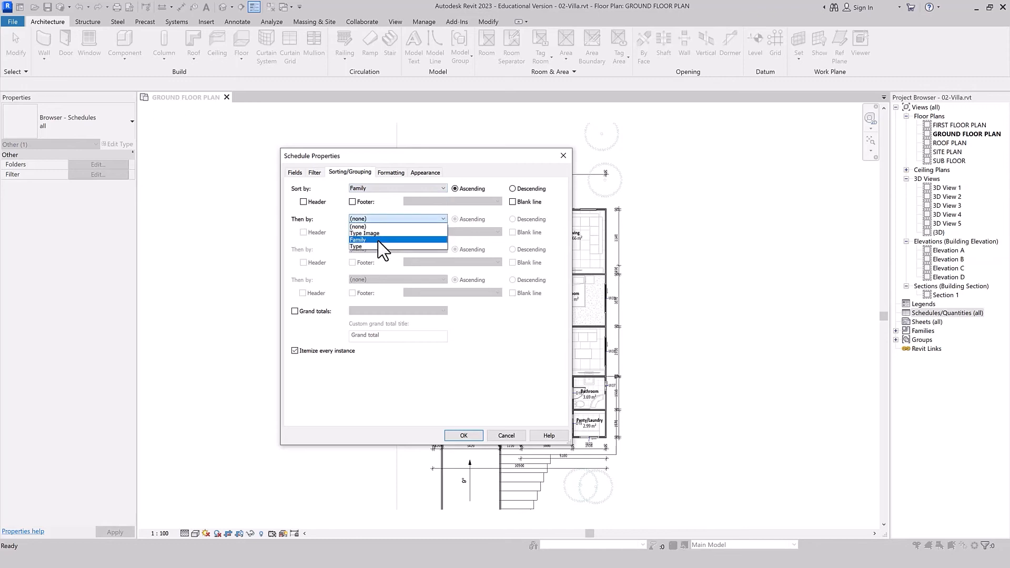
{"action": "left_click", "coordinate": [373, 245]}
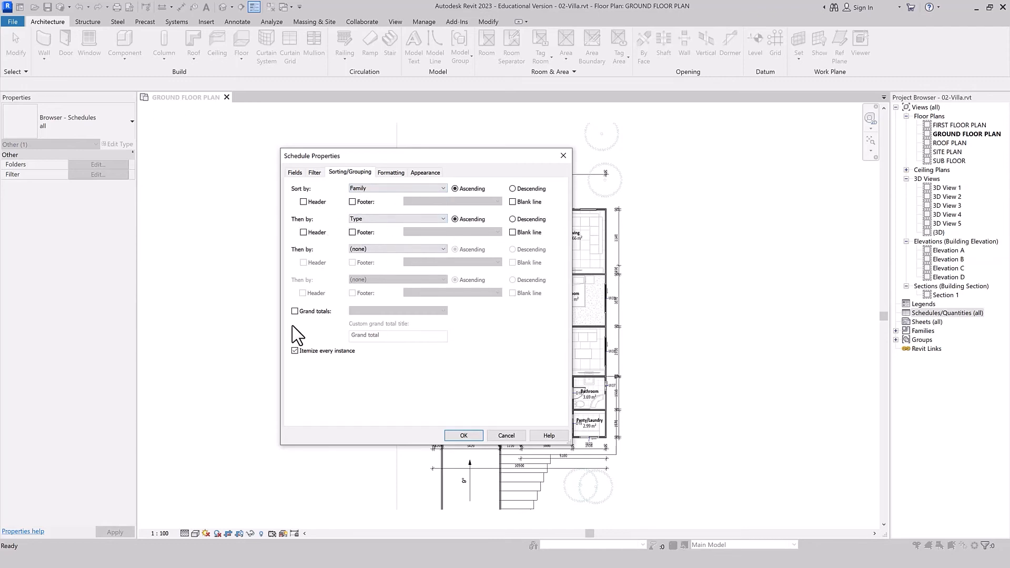
Step: Generate the schedule with title, count, and totals as grand totals and without itemizing every instance, and widen its Type Image column
{"action": "left_click", "coordinate": [294, 311]}
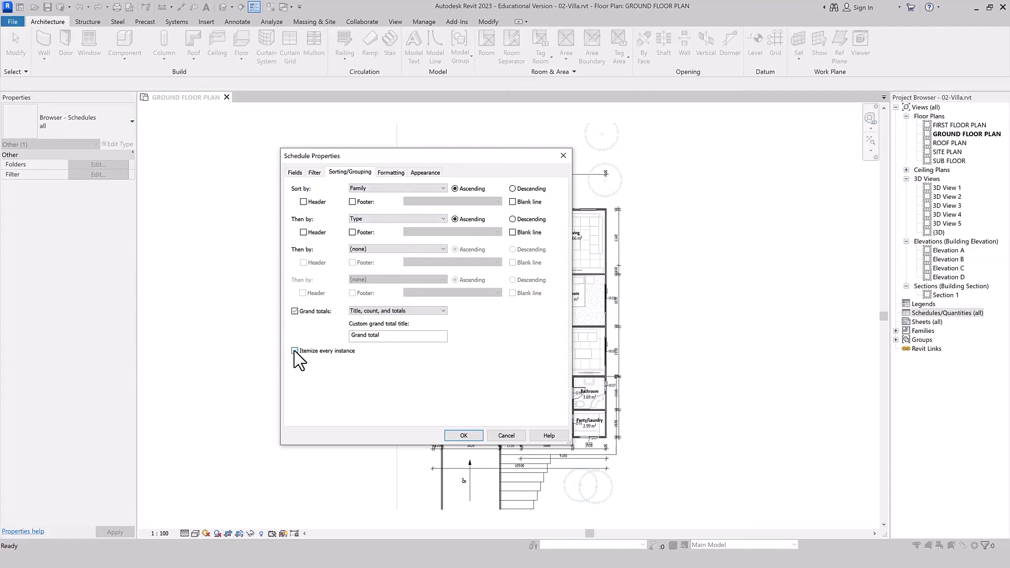
{"action": "left_click", "coordinate": [464, 436]}
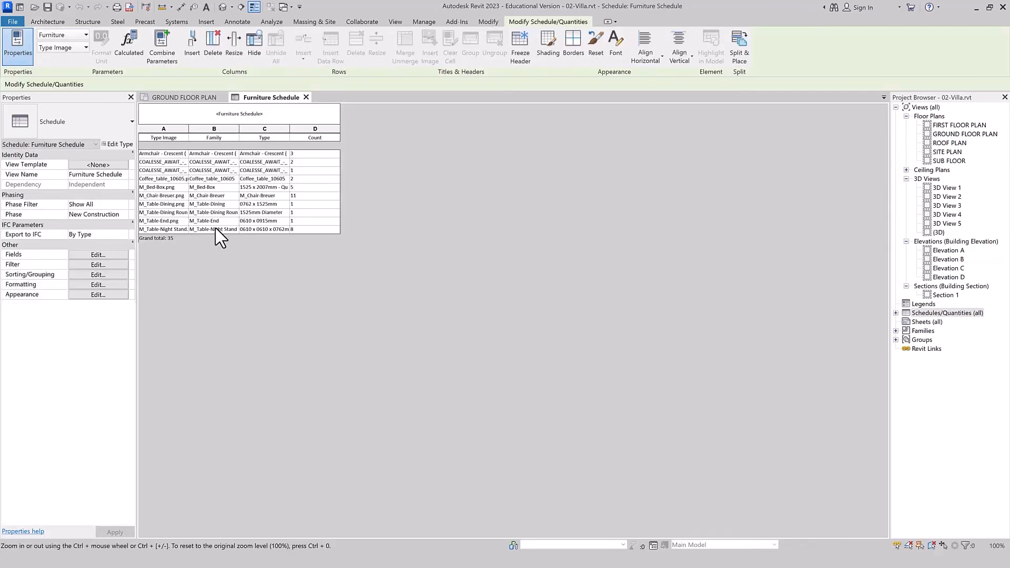
{"action": "left_click_drag", "start_coordinate": [189, 132], "coordinate": [213, 132]}
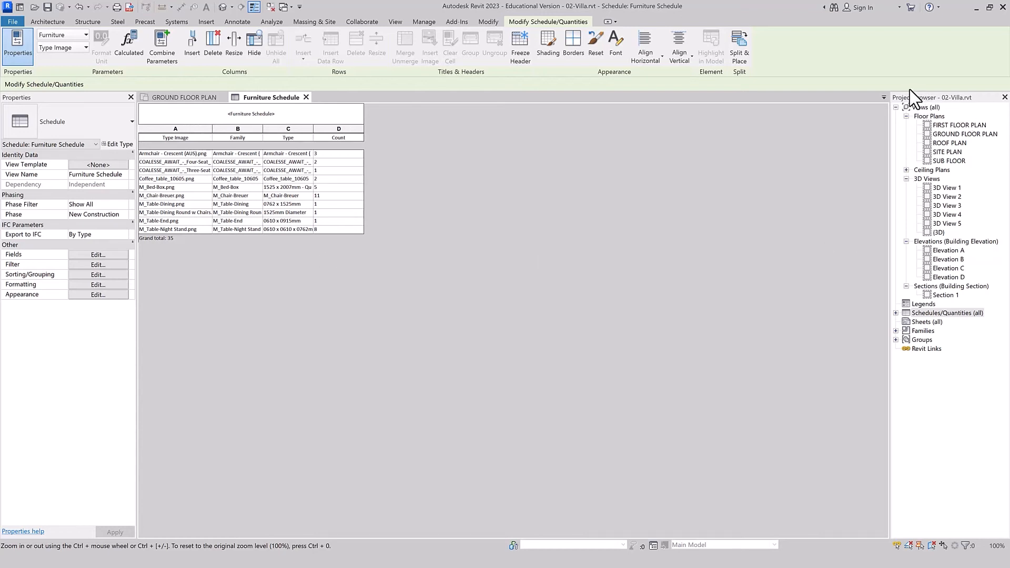
Step: Create a new sheet with no titleblock
{"action": "left_click", "coordinate": [925, 323]}
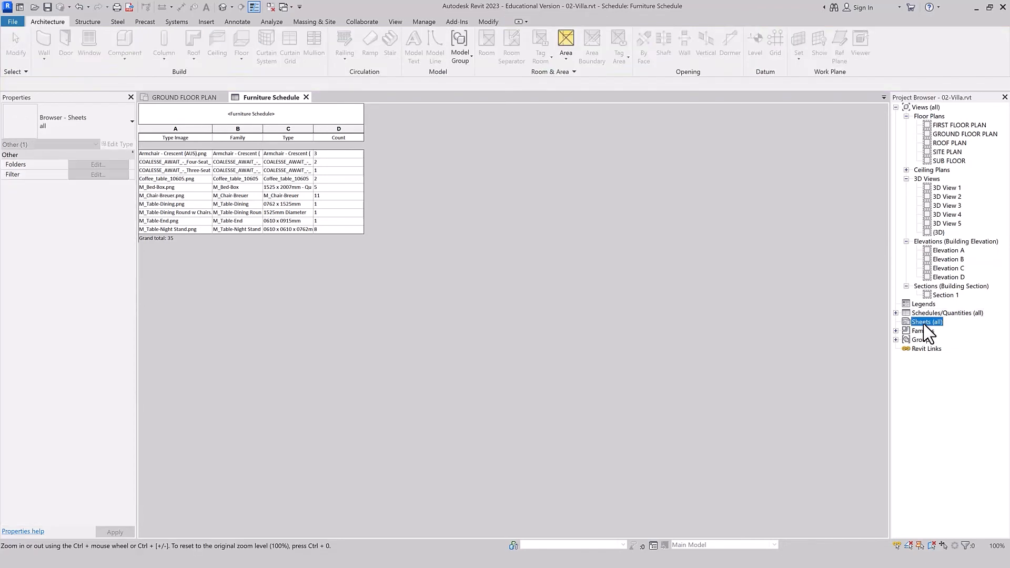
{"action": "right_click", "coordinate": [925, 326]}
{"action": "left_click", "coordinate": [926, 330]}
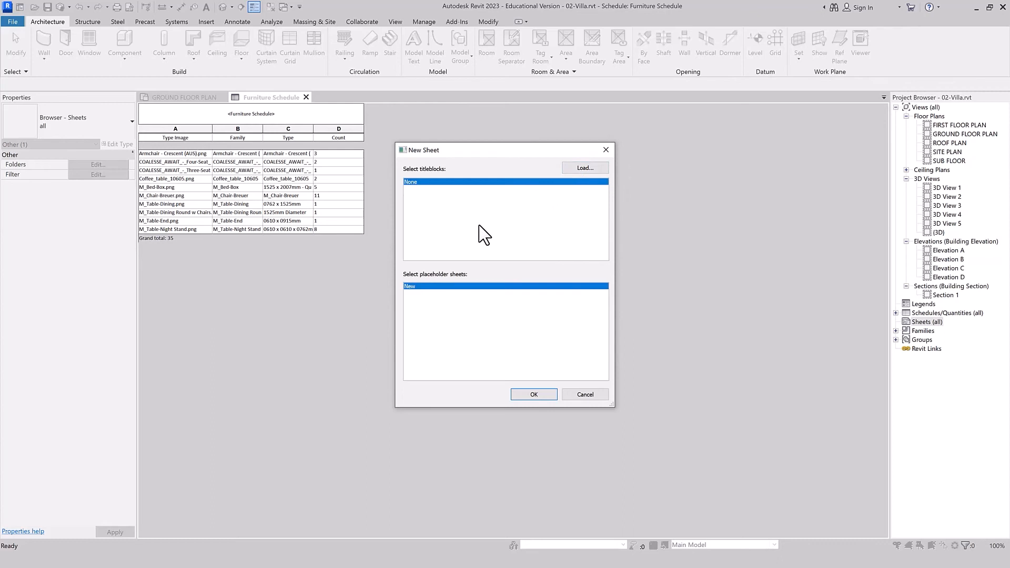
{"action": "left_click", "coordinate": [534, 396]}
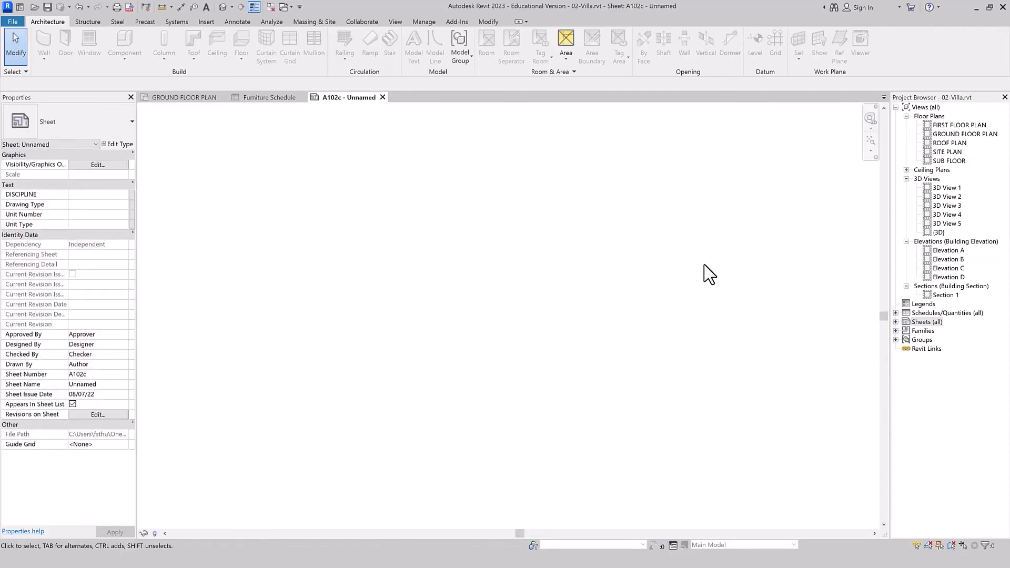
Step: Place the Furniture Schedule near the middle of the new blank sheet A102c
{"action": "left_click", "coordinate": [896, 313]}
{"action": "left_click", "coordinate": [926, 330]}
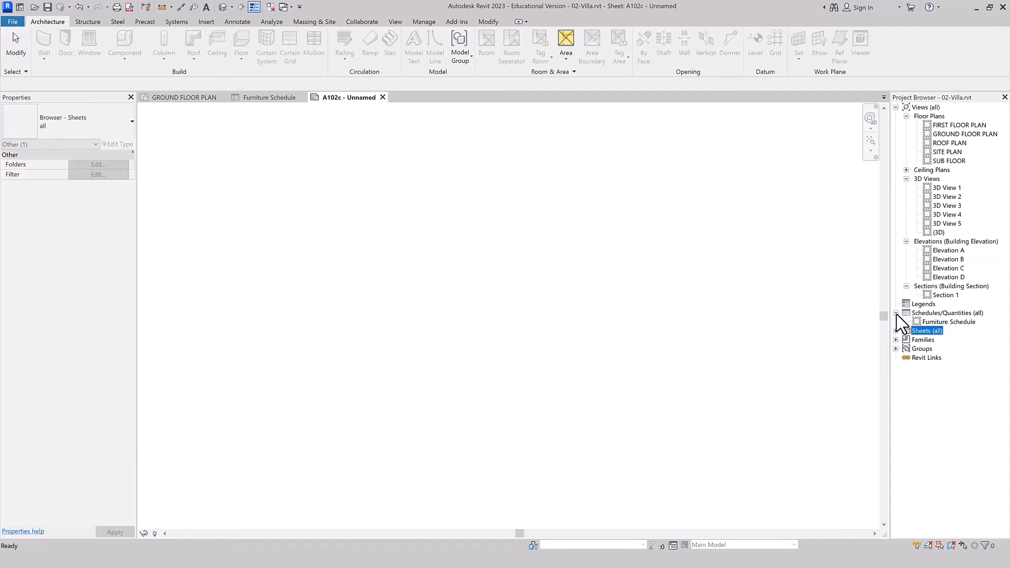
{"action": "left_click_drag", "start_coordinate": [938, 321], "coordinate": [618, 288]}
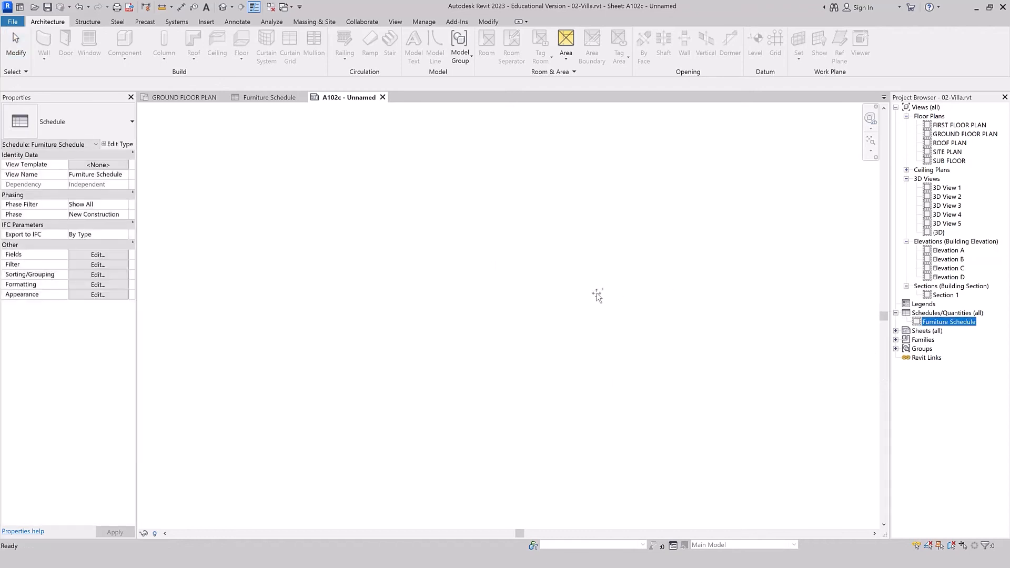
{"action": "left_click_drag", "start_coordinate": [532, 287], "coordinate": [523, 292]}
{"action": "left_click", "coordinate": [521, 283]}
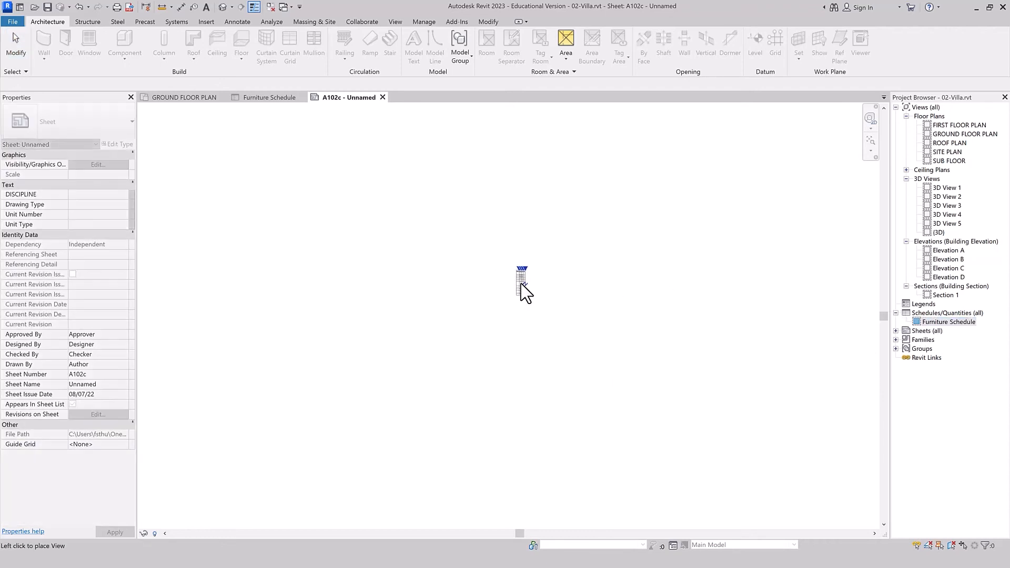
Step: Resize the image rows of the placed Furniture Schedule to 8 mm
{"action": "scroll", "coordinate": [526, 295], "scroll_direction": "up", "scroll_amount": 8}
{"action": "scroll", "coordinate": [429, 215], "scroll_direction": "up", "scroll_amount": 2}
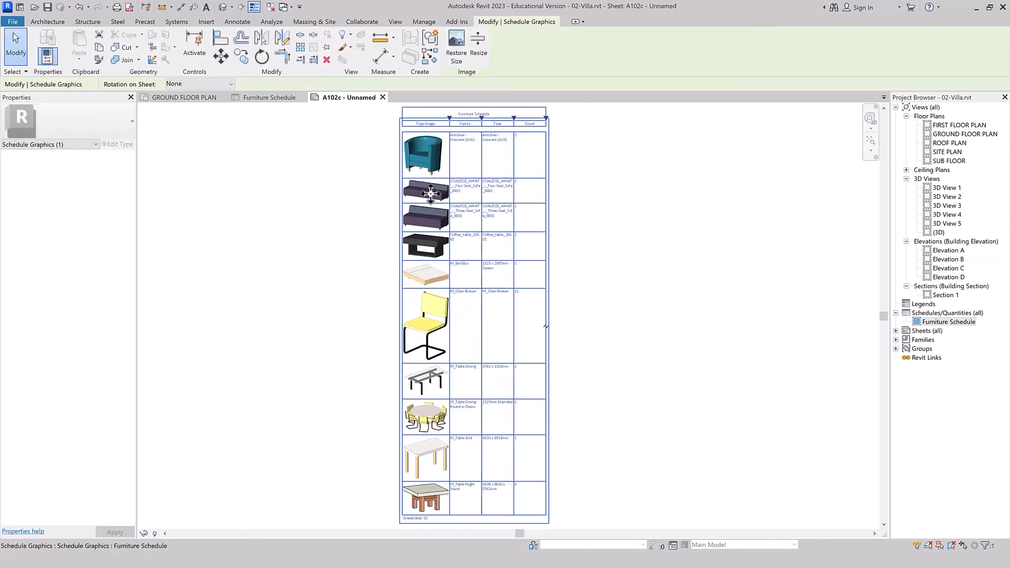
{"action": "scroll", "coordinate": [422, 439], "scroll_direction": "down", "scroll_amount": 3}
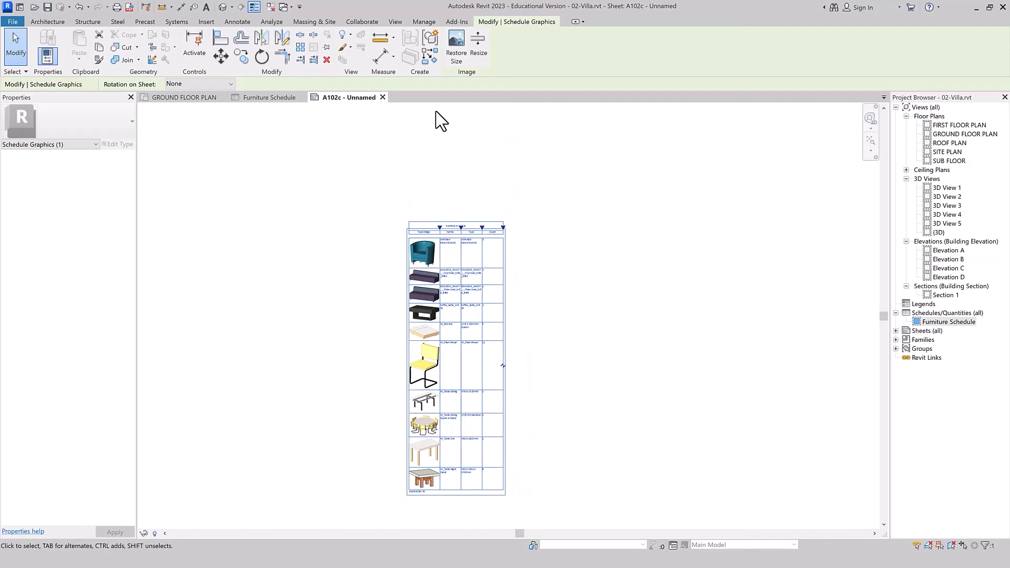
{"action": "left_click", "coordinate": [479, 54]}
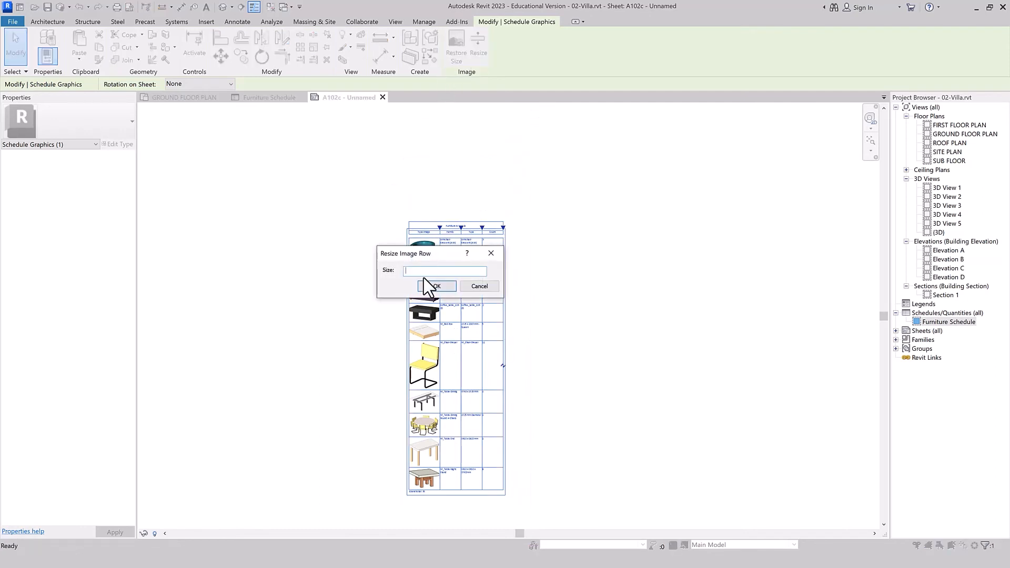
{"action": "left_click", "coordinate": [435, 286]}
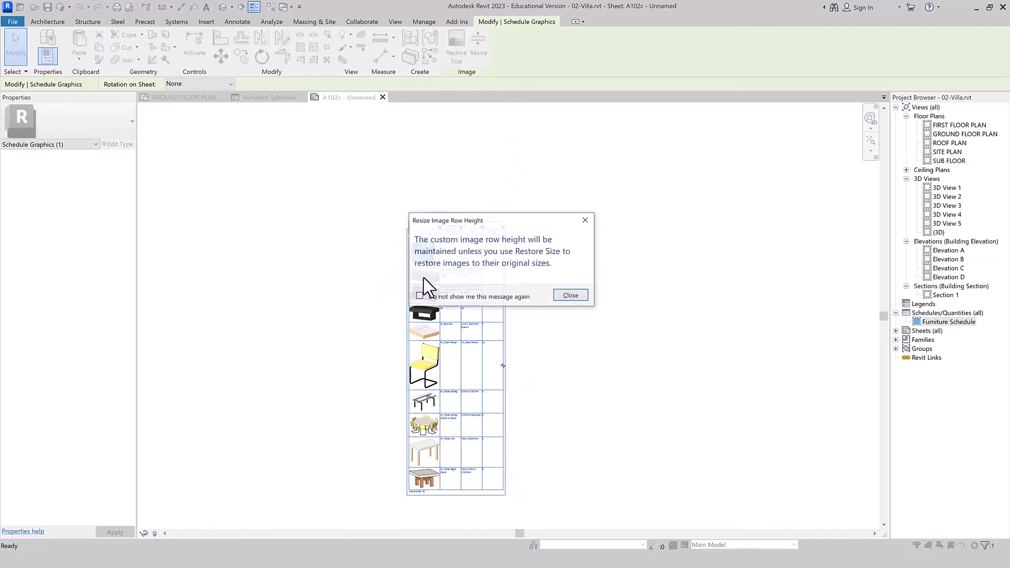
{"action": "left_click", "coordinate": [570, 295]}
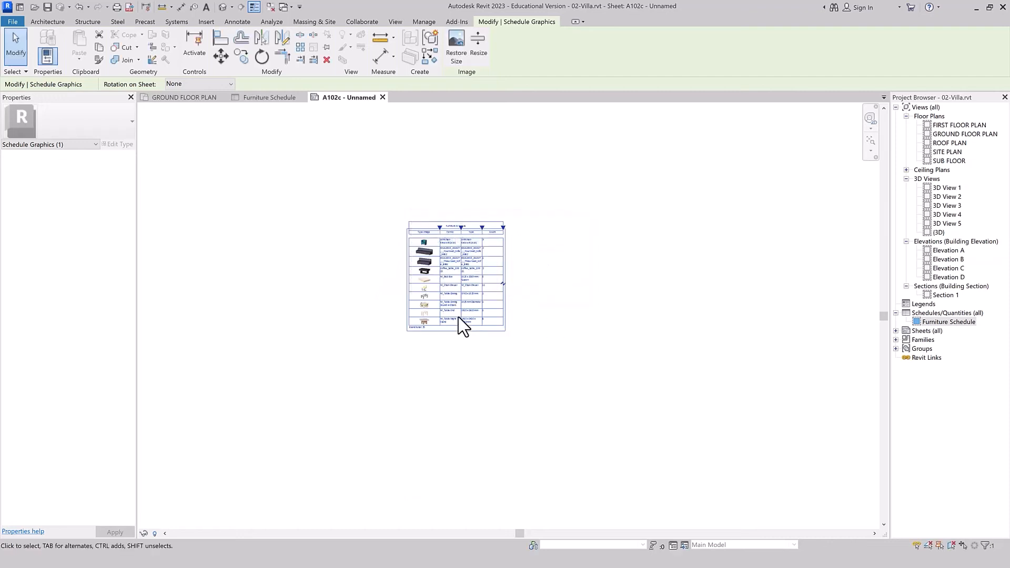
Step: Widen the Family and Type columns of the Furniture Schedule on the sheet
{"action": "left_click", "coordinate": [871, 141]}
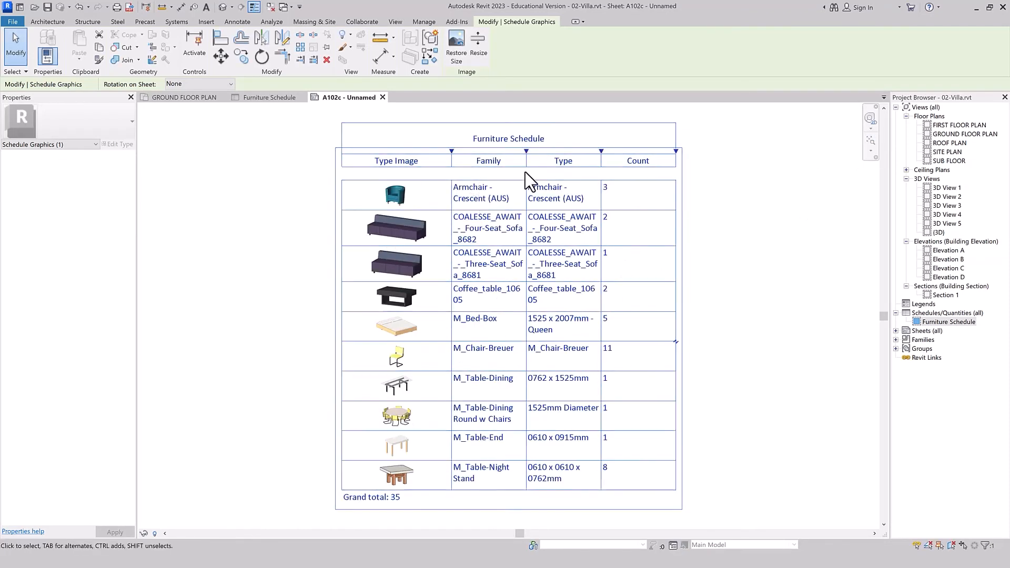
{"action": "left_click_drag", "start_coordinate": [525, 140], "coordinate": [543, 151]}
{"action": "left_click_drag", "start_coordinate": [618, 151], "coordinate": [635, 151]}
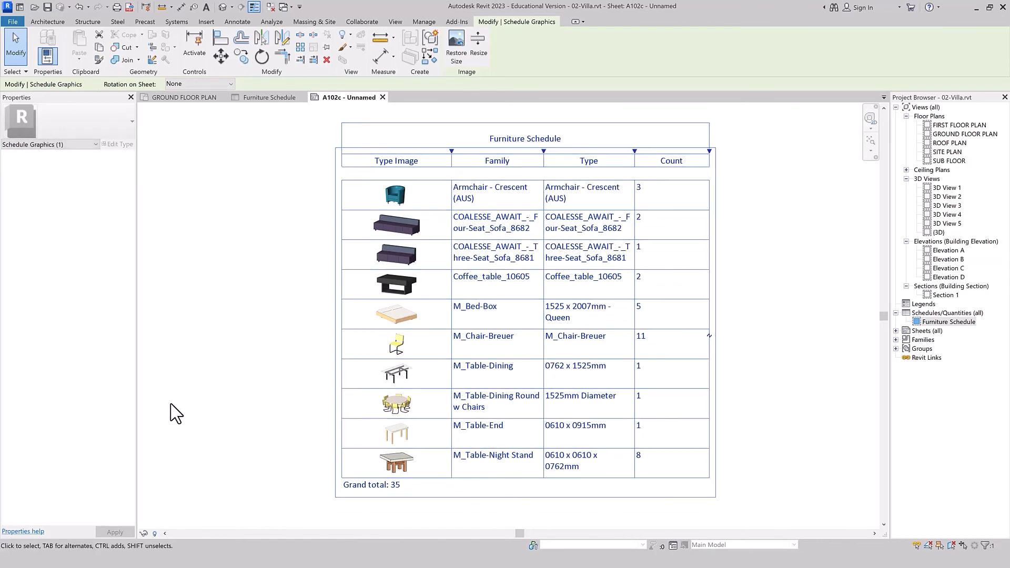
{"action": "left_click", "coordinate": [172, 403]}
{"action": "left_click", "coordinate": [341, 432]}
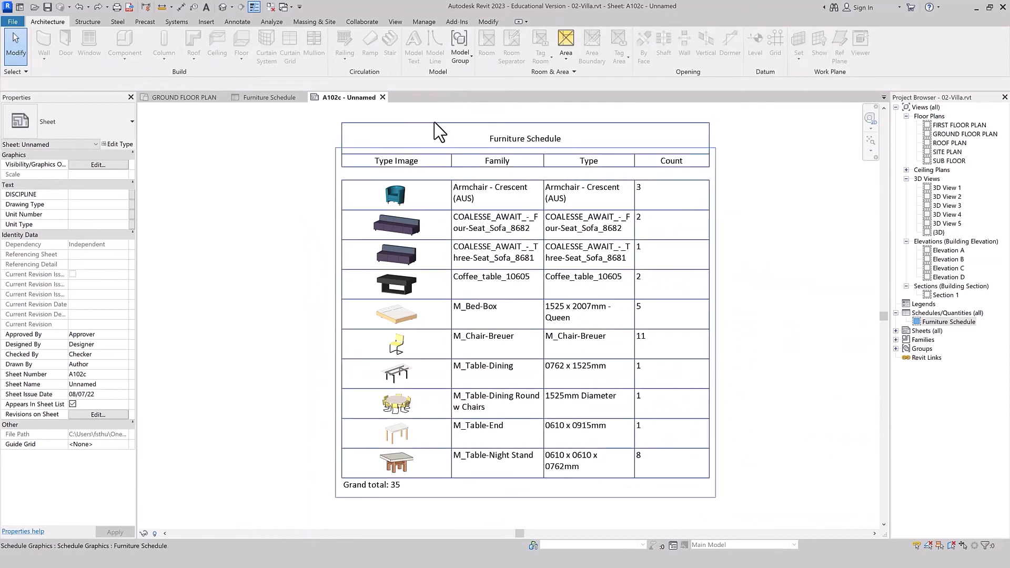
Step: Resize the placed schedule's image rows again to a larger height so the furniture images appear bigger
{"action": "left_click", "coordinate": [436, 127]}
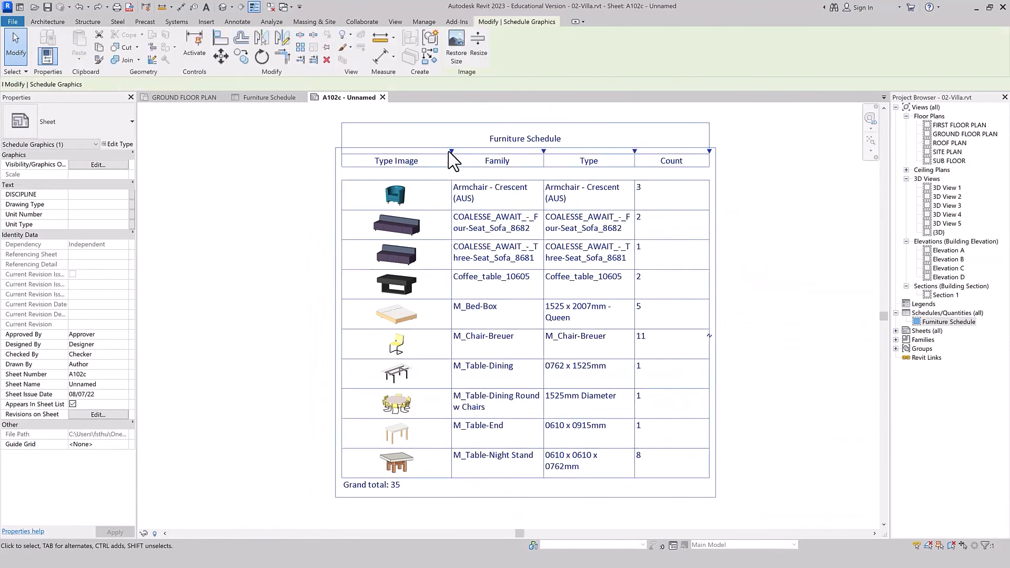
{"action": "left_click", "coordinate": [479, 46]}
{"action": "left_click_drag", "start_coordinate": [442, 270], "coordinate": [330, 269]}
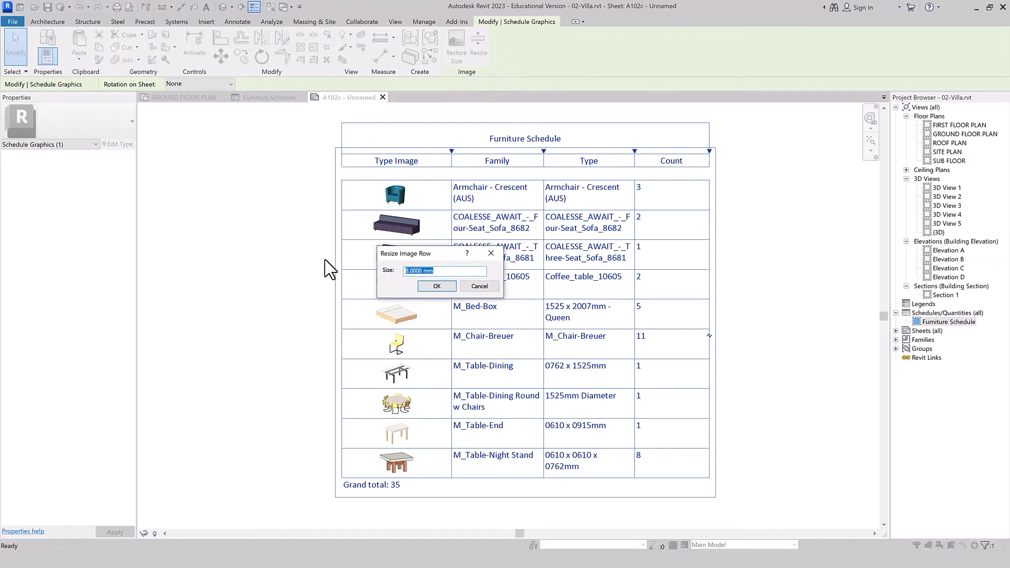
{"action": "left_click", "coordinate": [436, 286]}
{"action": "left_click", "coordinate": [570, 296]}
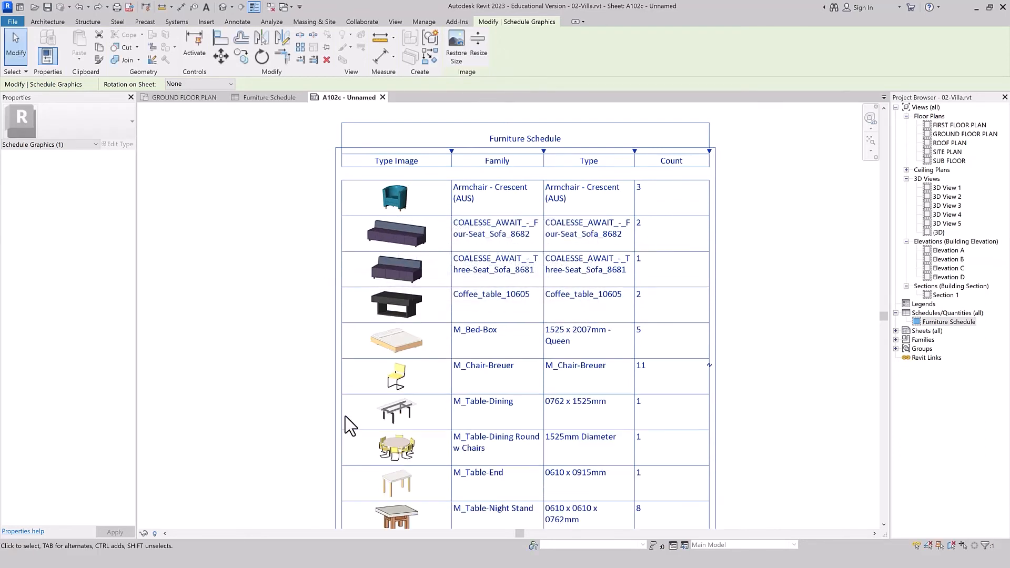
{"action": "scroll", "coordinate": [331, 349], "scroll_direction": "down", "scroll_amount": 3}
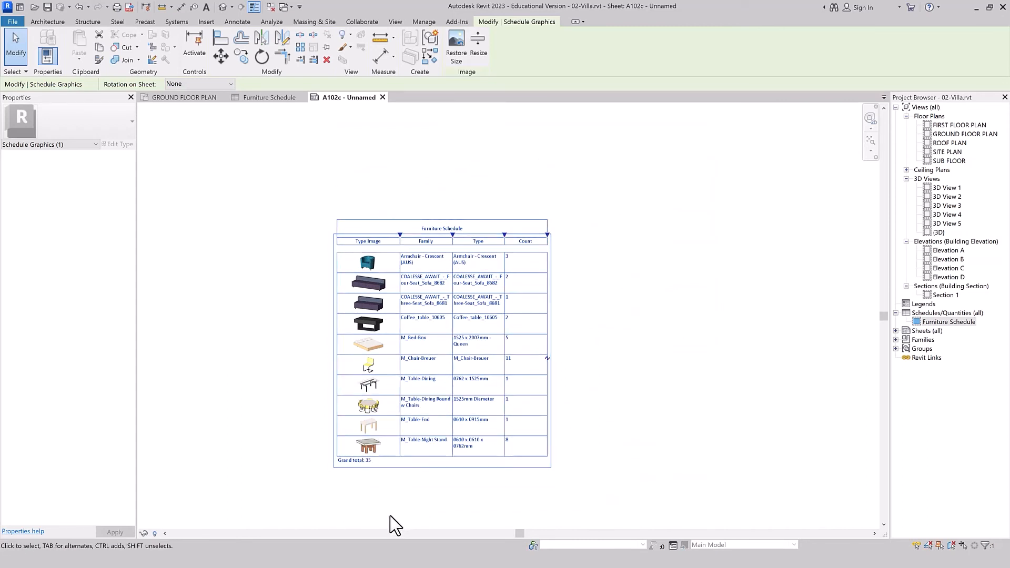
Step: Split the placed Furniture Schedule into two side-by-side segments
{"action": "scroll", "coordinate": [395, 524], "scroll_direction": "up", "scroll_amount": 1}
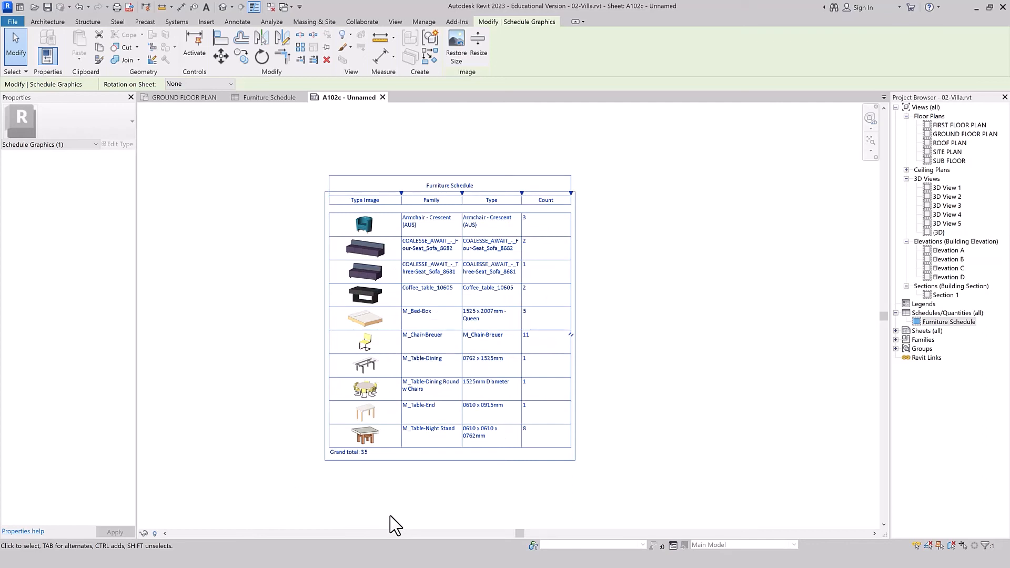
{"action": "left_click", "coordinate": [571, 335]}
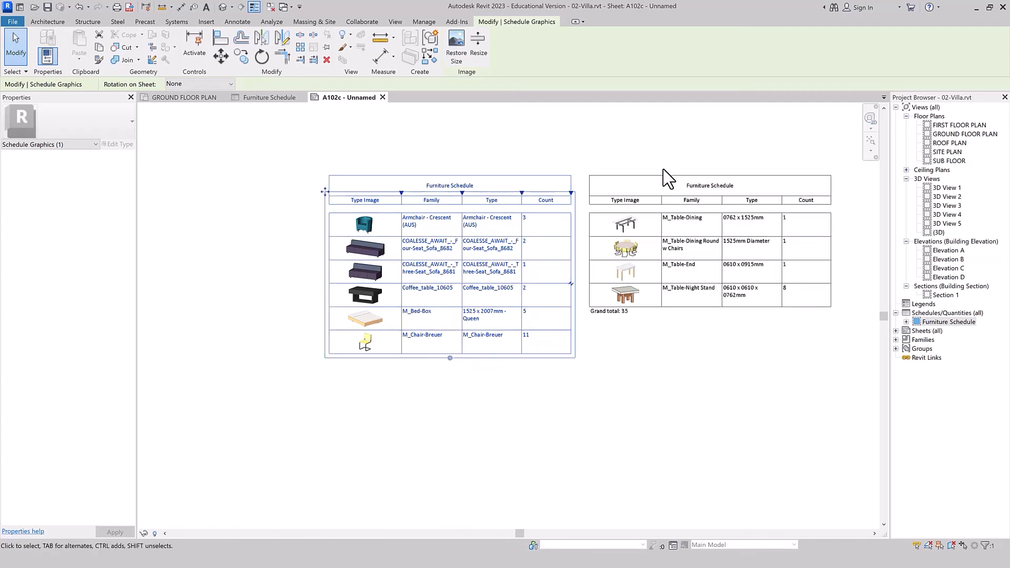
{"action": "left_click", "coordinate": [596, 427]}
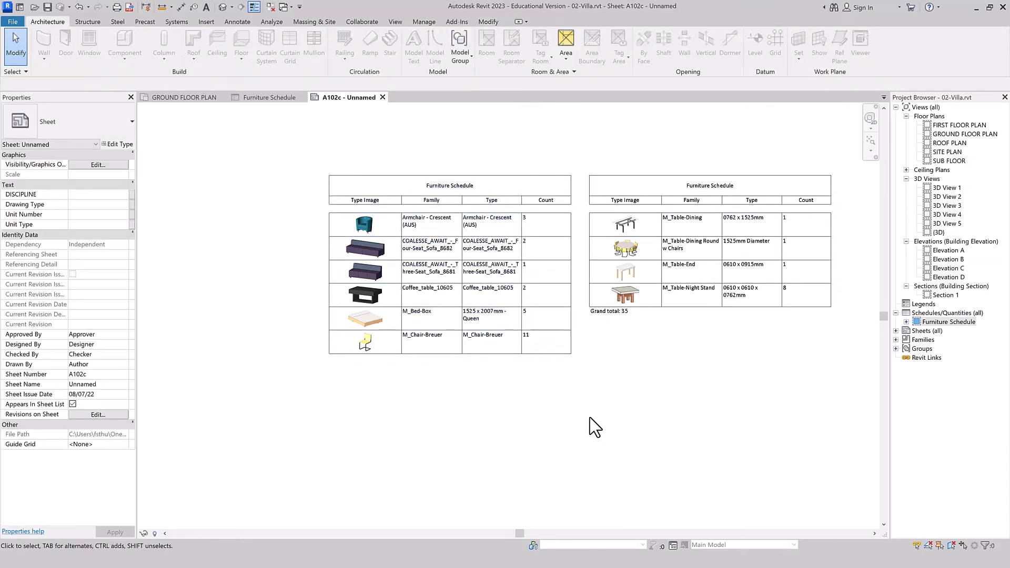
Step: Extend the first schedule segment downward to hold all rows and delete the empty second segment
{"action": "left_click", "coordinate": [448, 354]}
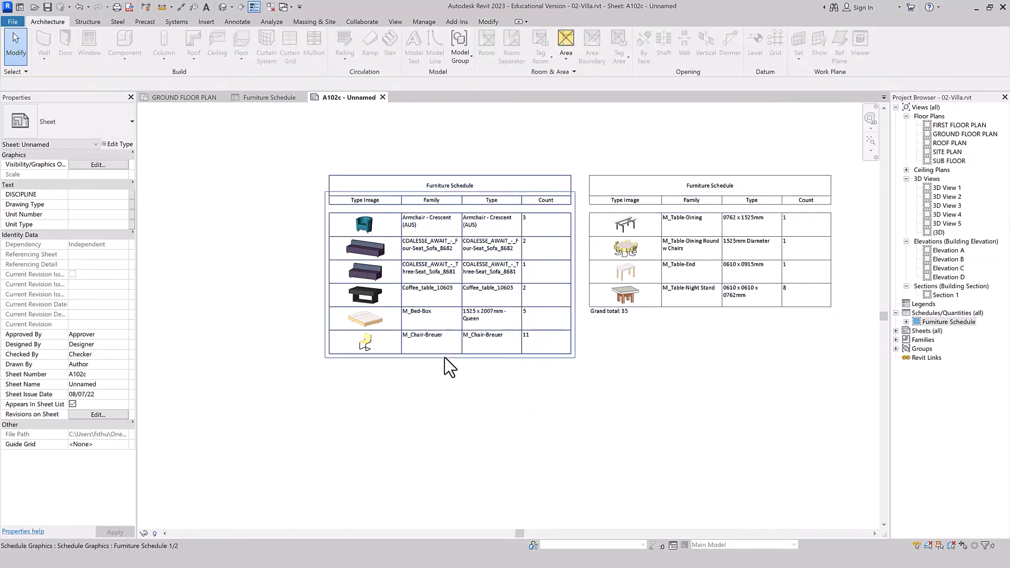
{"action": "left_click_drag", "start_coordinate": [449, 358], "coordinate": [452, 474]}
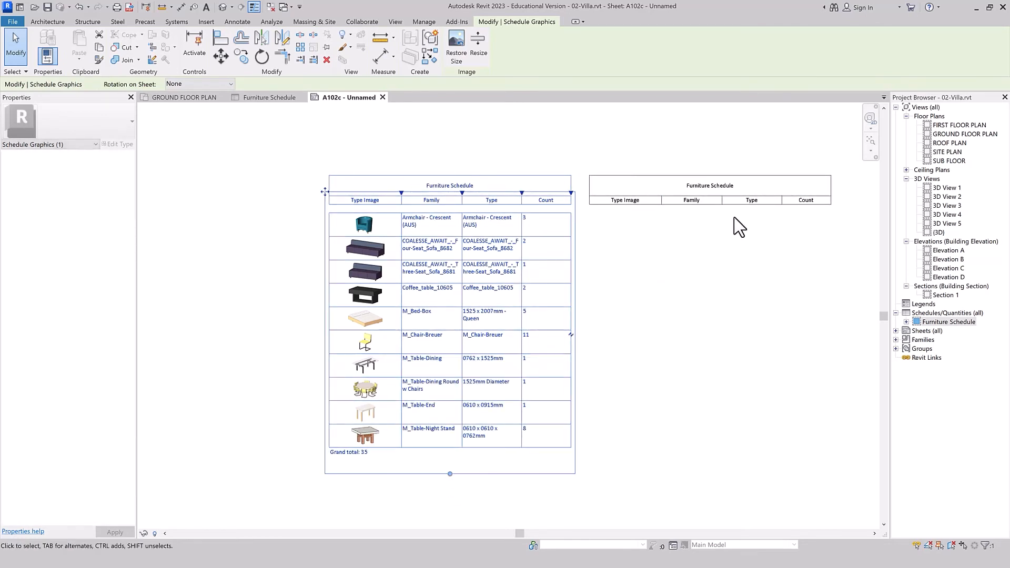
{"action": "left_click", "coordinate": [664, 196]}
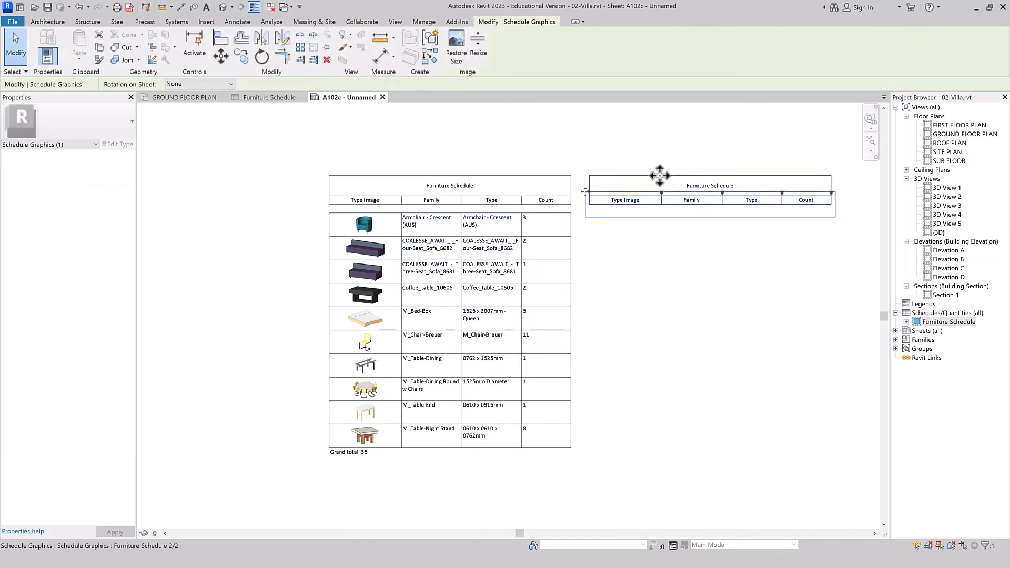
{"action": "key", "text": "Delete"}
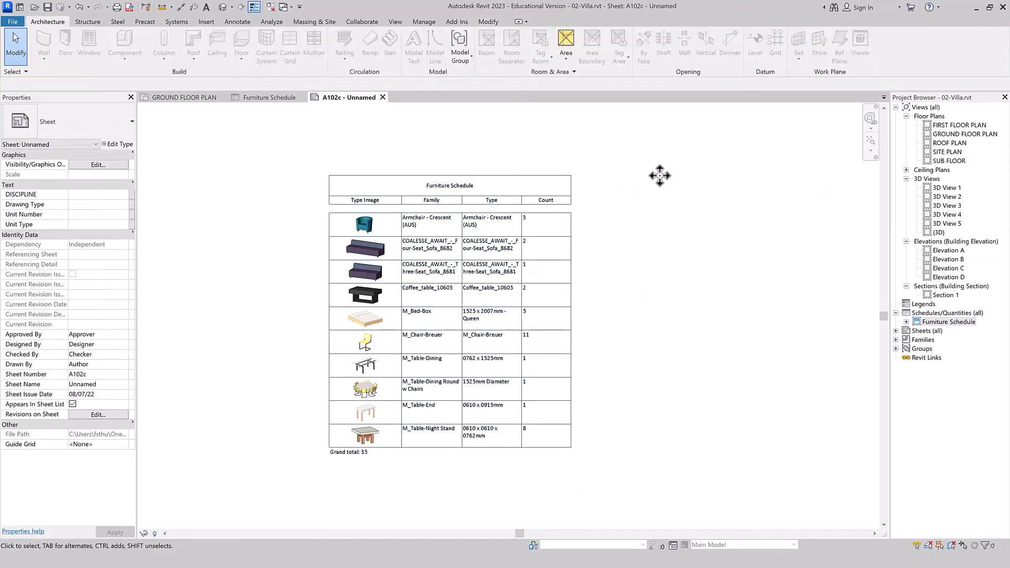
{"action": "left_click", "coordinate": [871, 141]}
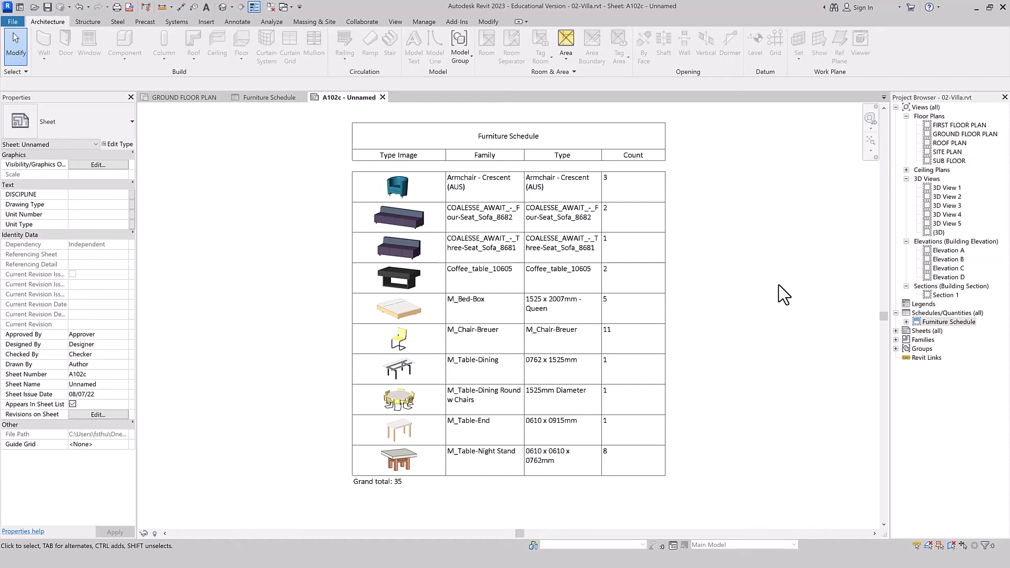
Step: Open the FIRST FLOOR PLAN to look it over, followed by the GROUND FLOOR PLAN around the kitchen
{"action": "double_click", "coordinate": [944, 127]}
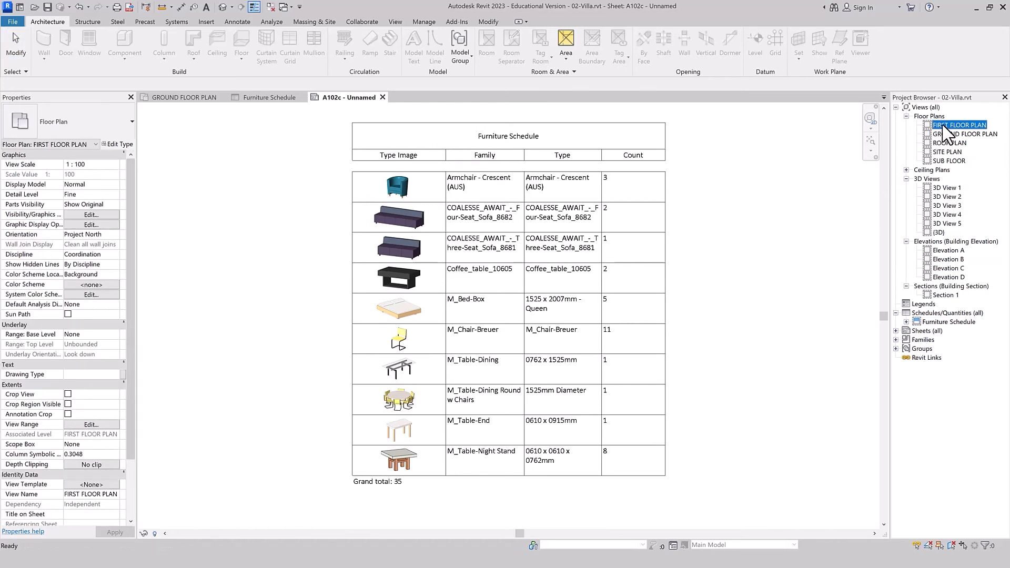
{"action": "scroll", "coordinate": [564, 360], "scroll_direction": "up", "scroll_amount": 4}
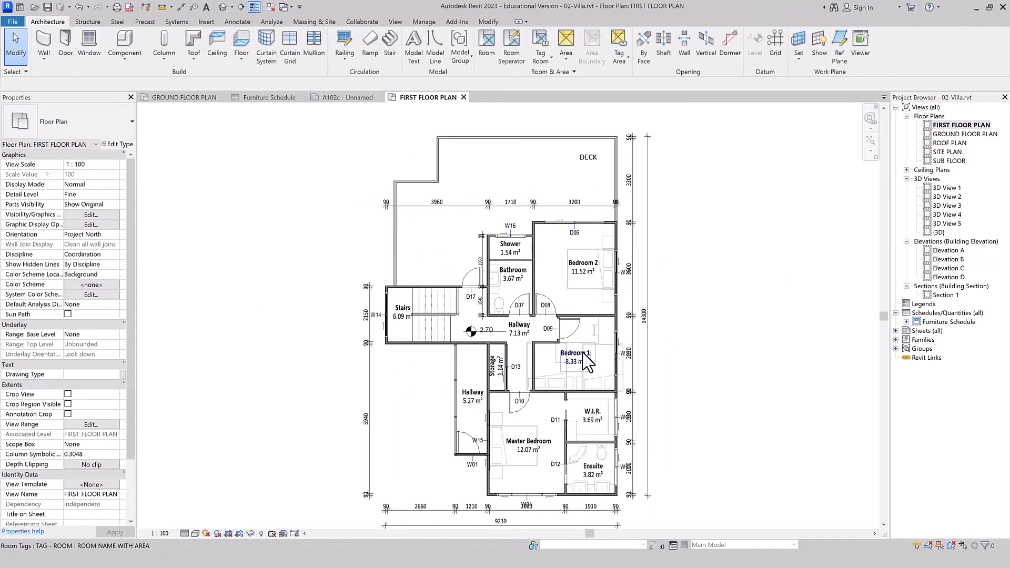
{"action": "left_click", "coordinate": [955, 133]}
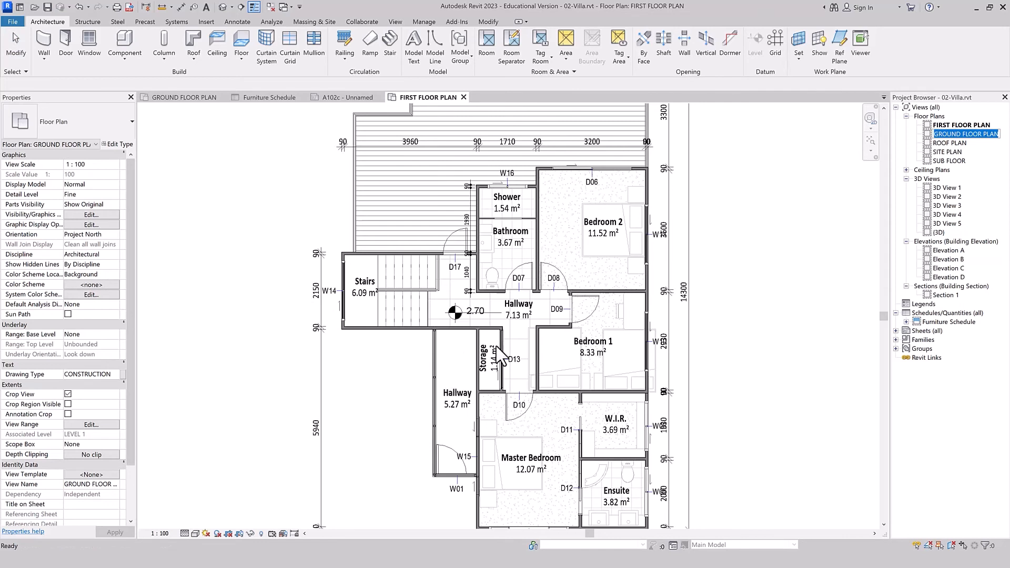
{"action": "left_click", "coordinate": [991, 141]}
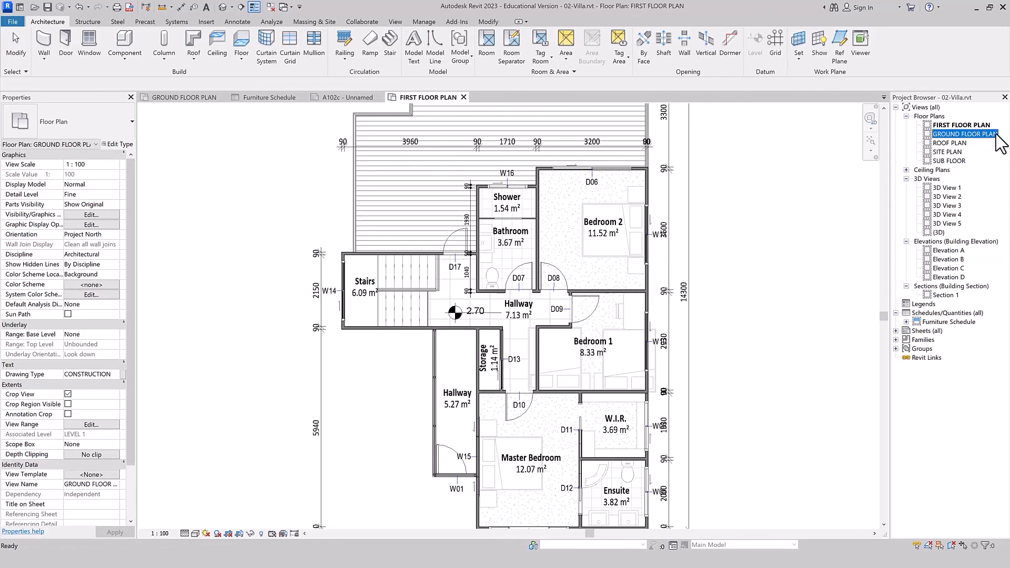
{"action": "double_click", "coordinate": [968, 133]}
{"action": "scroll", "coordinate": [458, 216], "scroll_direction": "up", "scroll_amount": 4}
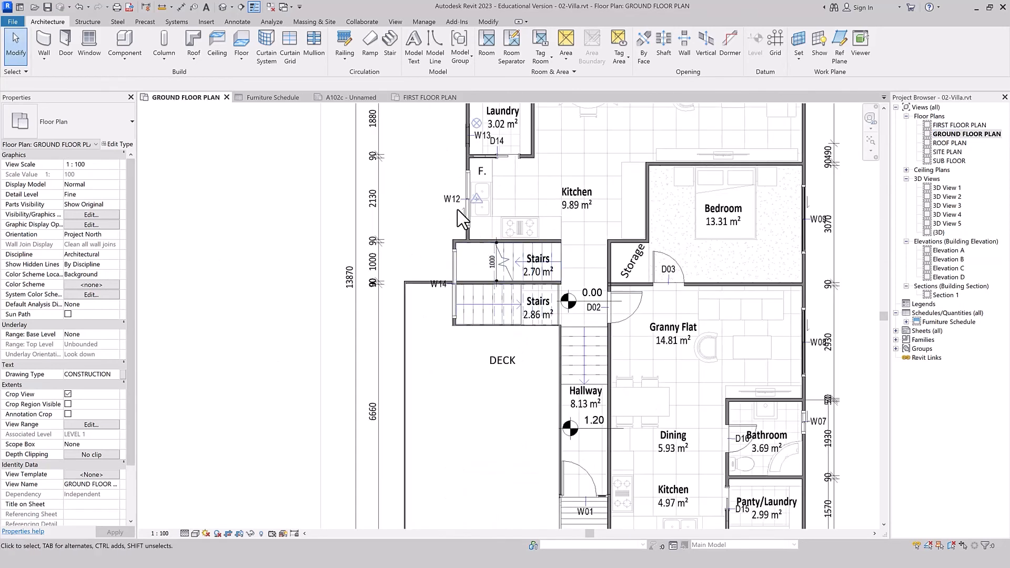
Step: Open the sliding window family of kitchen window W12 for editing and select its host wall
{"action": "left_click", "coordinate": [466, 209]}
{"action": "key", "text": "ctrl+e"}
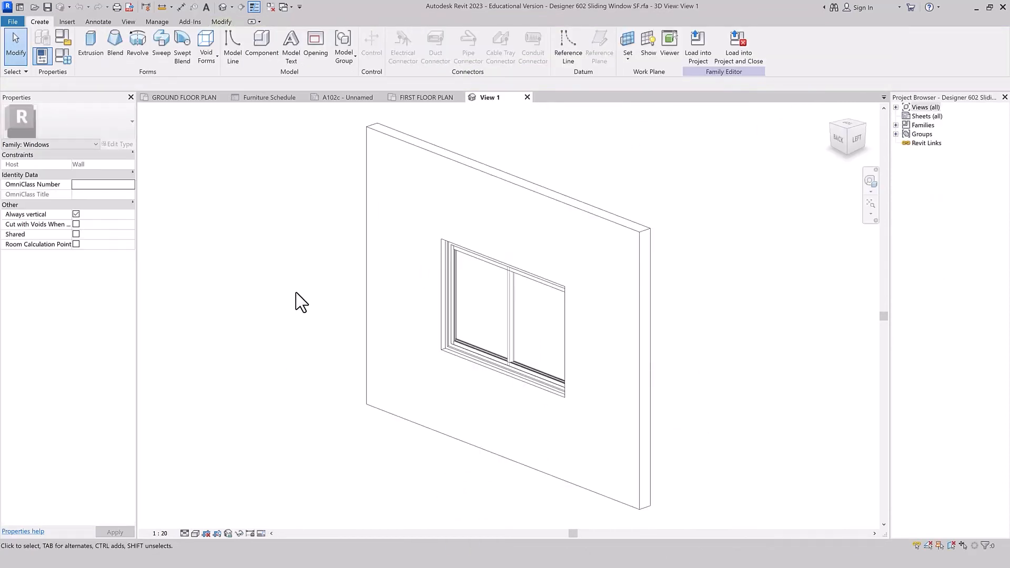
{"action": "scroll", "coordinate": [298, 298], "scroll_direction": "down", "scroll_amount": 1}
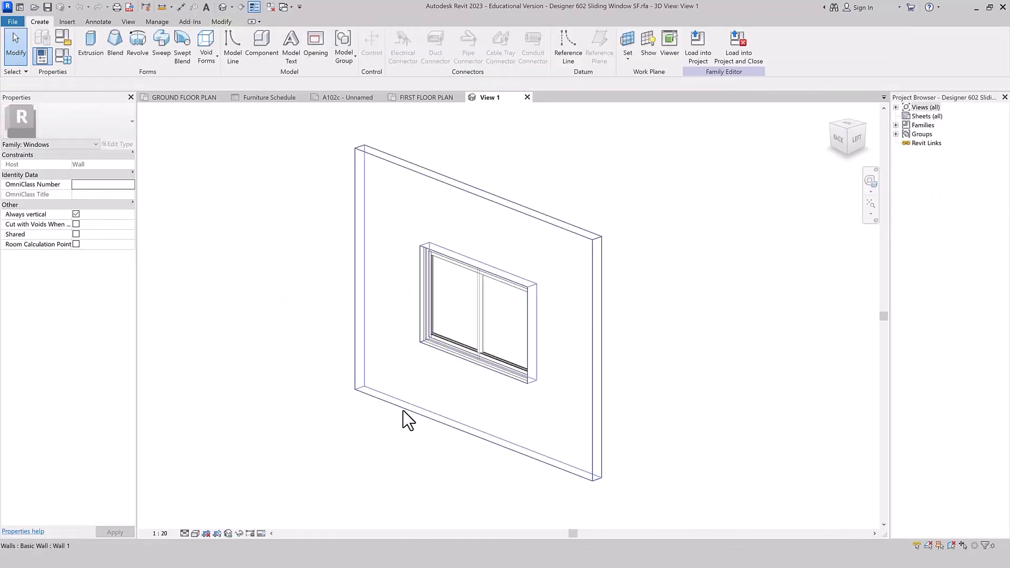
{"action": "left_click", "coordinate": [407, 420]}
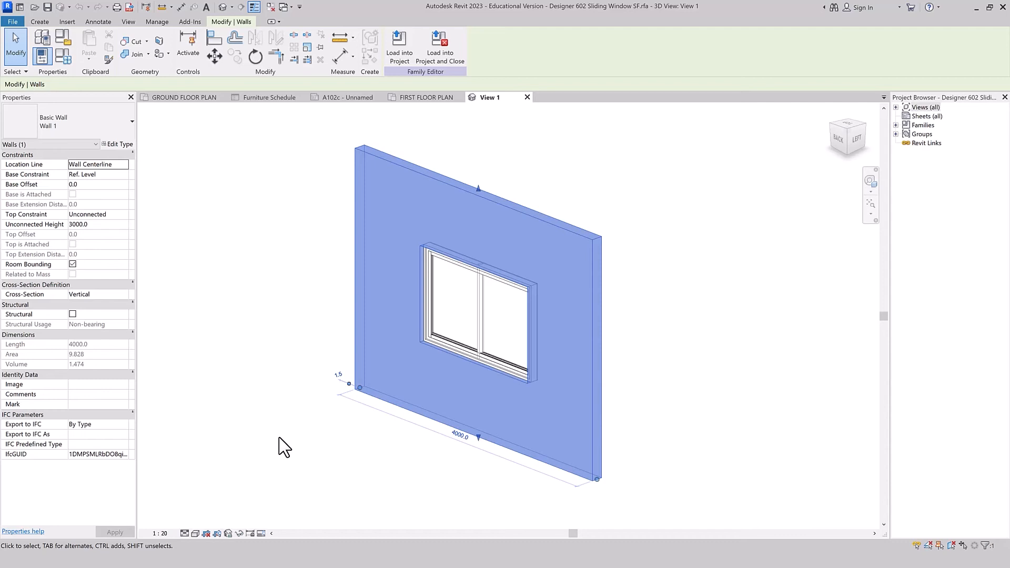
{"action": "left_click", "coordinate": [188, 102]}
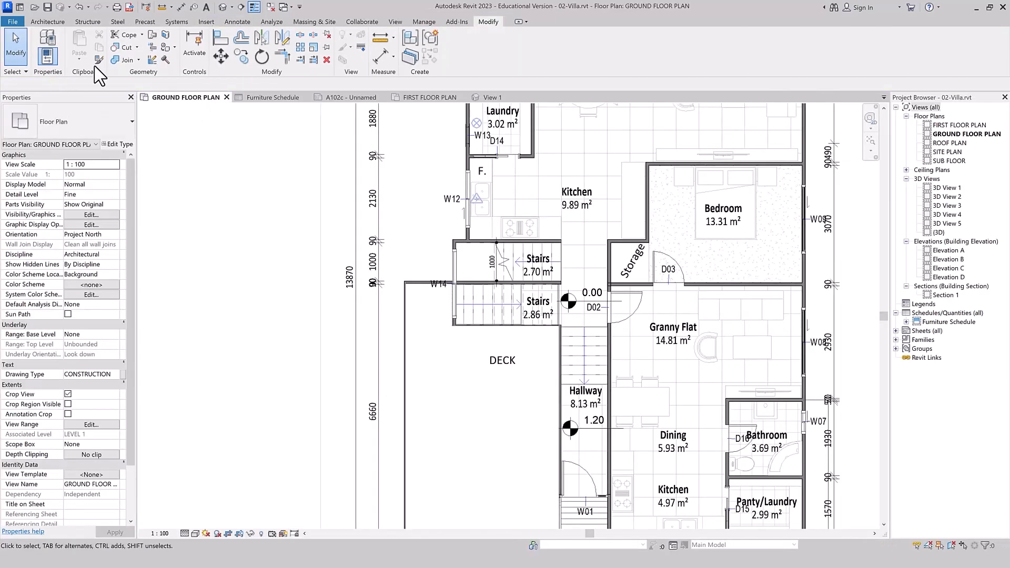
{"action": "left_click", "coordinate": [46, 21]}
{"action": "left_click", "coordinate": [89, 48]}
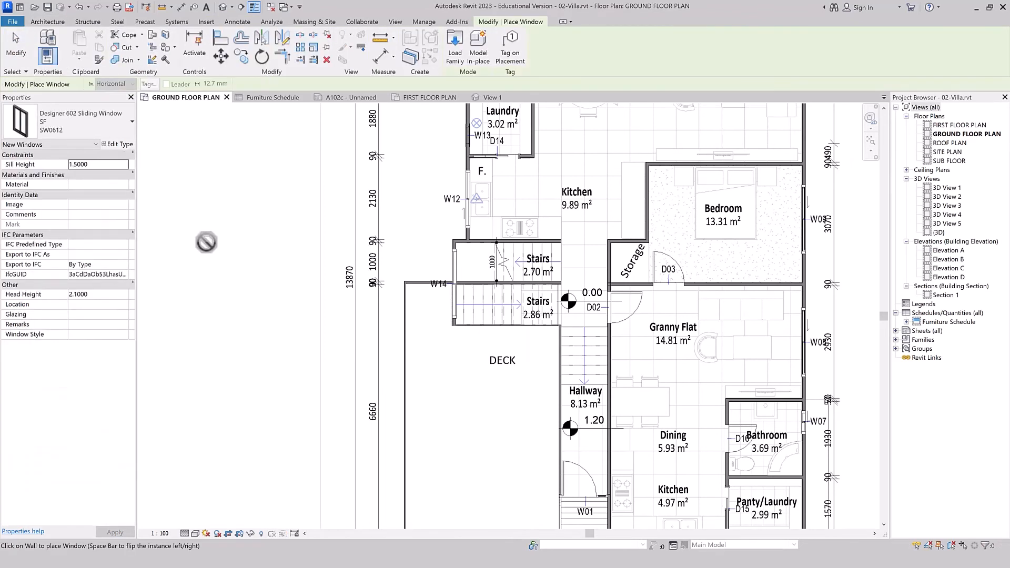
{"action": "key", "text": "Escape"}
{"action": "key", "text": "Escape"}
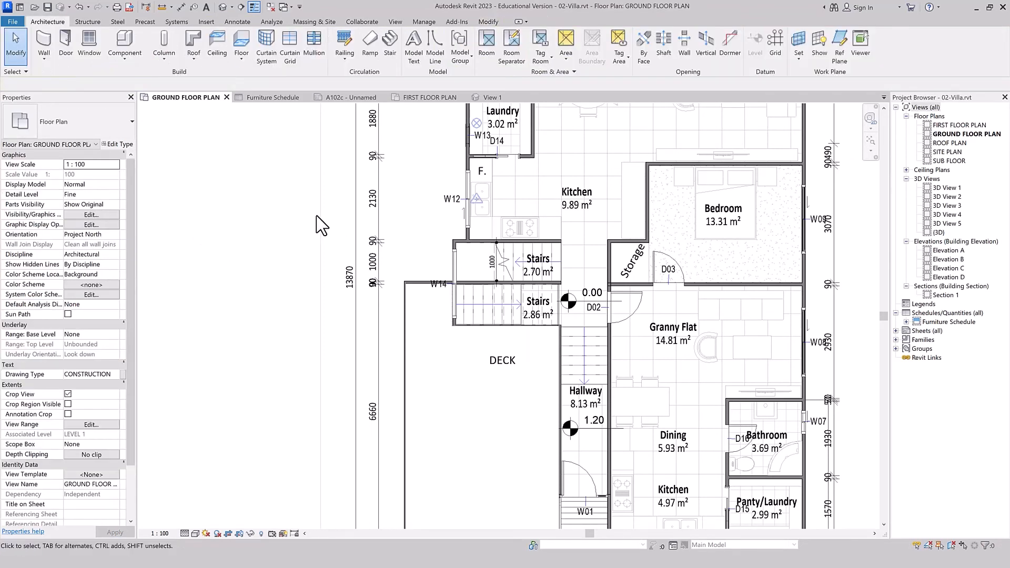
Step: Turn the sliding window family's 3D view to face the back and temporarily hide the host wall
{"action": "left_click", "coordinate": [508, 99]}
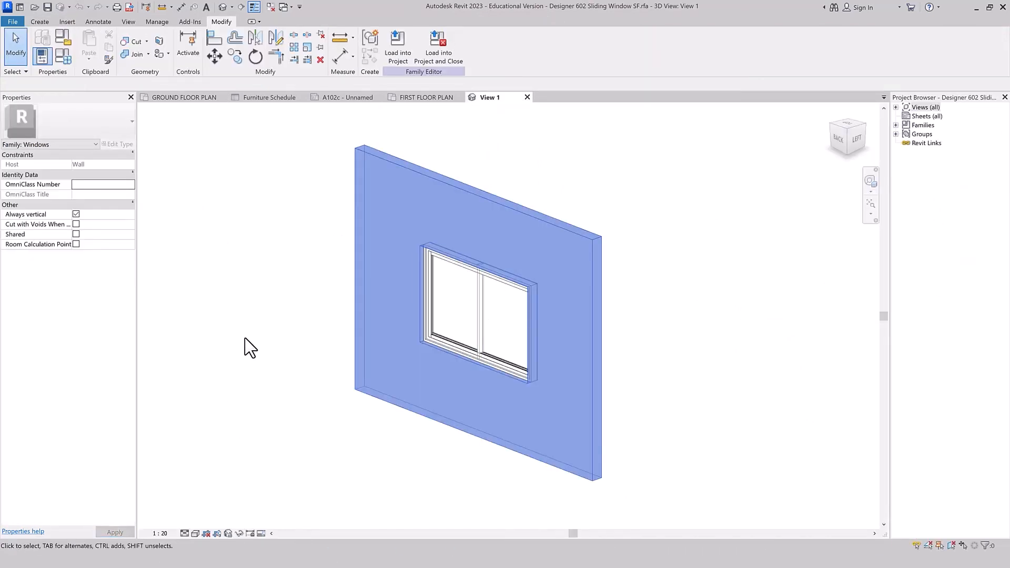
{"action": "left_click", "coordinate": [239, 533]}
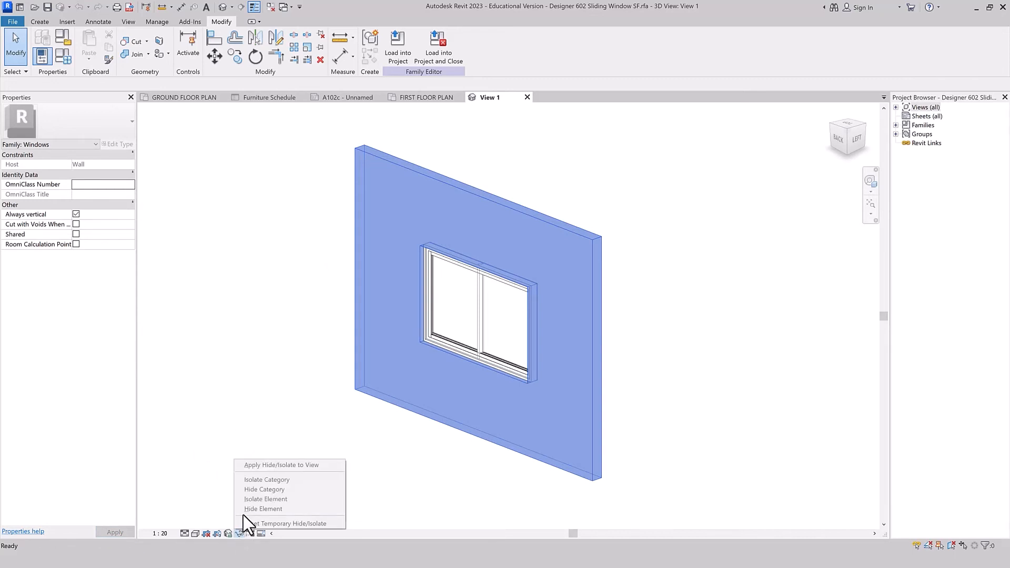
{"action": "left_click", "coordinate": [474, 433]}
{"action": "left_click", "coordinate": [837, 142]}
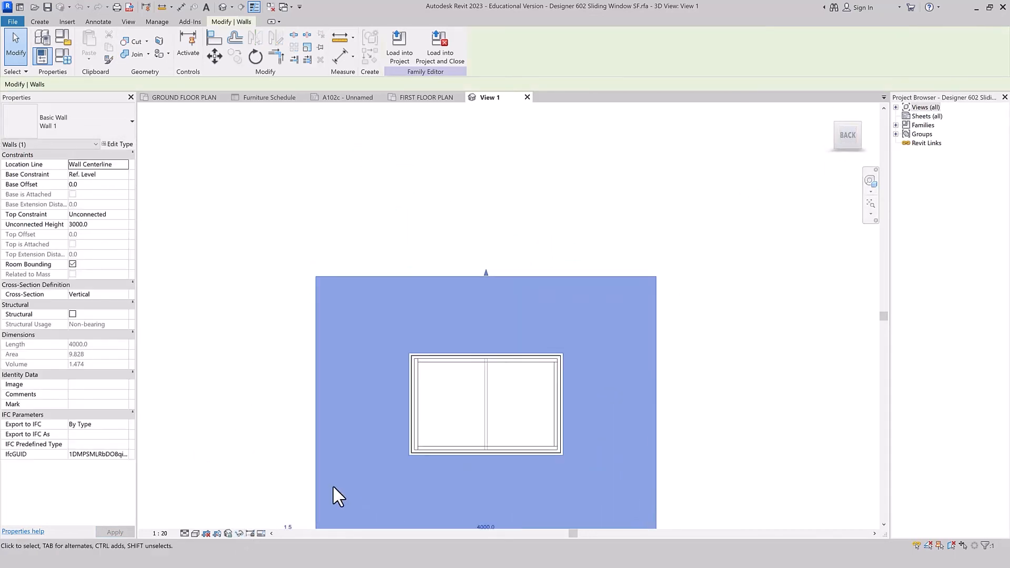
{"action": "left_click", "coordinate": [238, 534]}
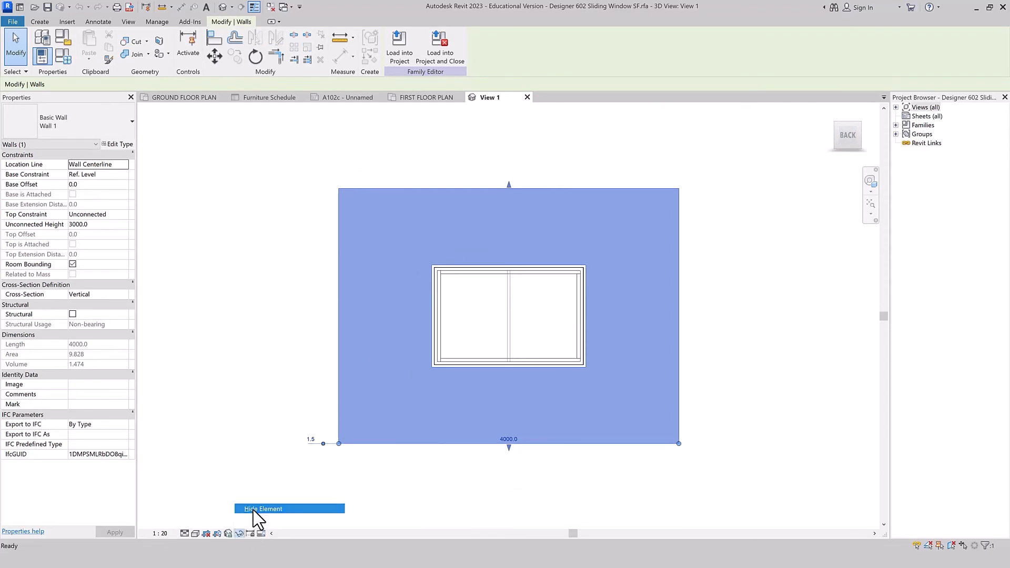
{"action": "left_click", "coordinate": [255, 509]}
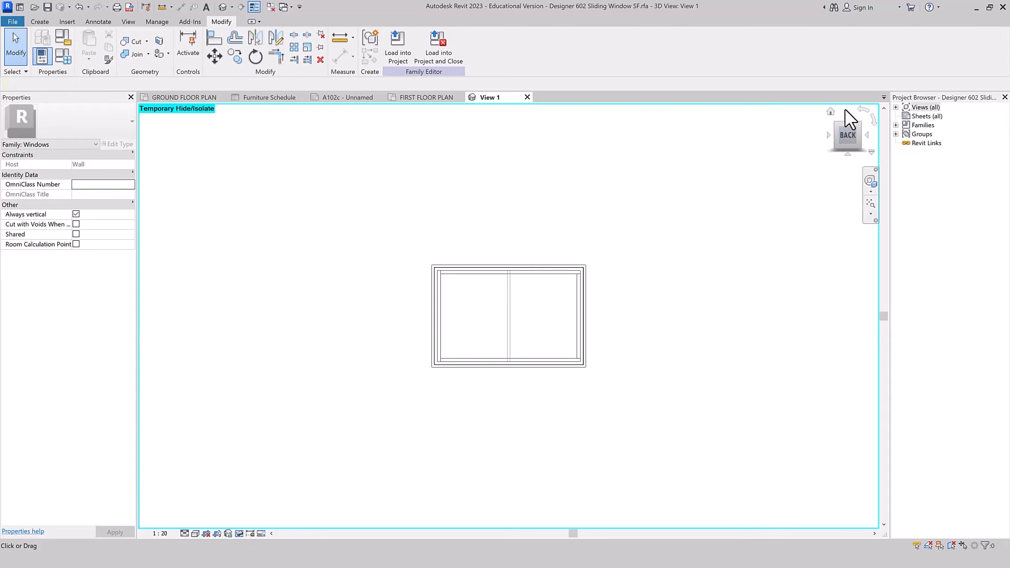
Step: Change the visual style of the family's 3D view to display the window frame and glass in their material colours
{"action": "left_click", "coordinate": [195, 533]}
{"action": "left_click", "coordinate": [218, 504]}
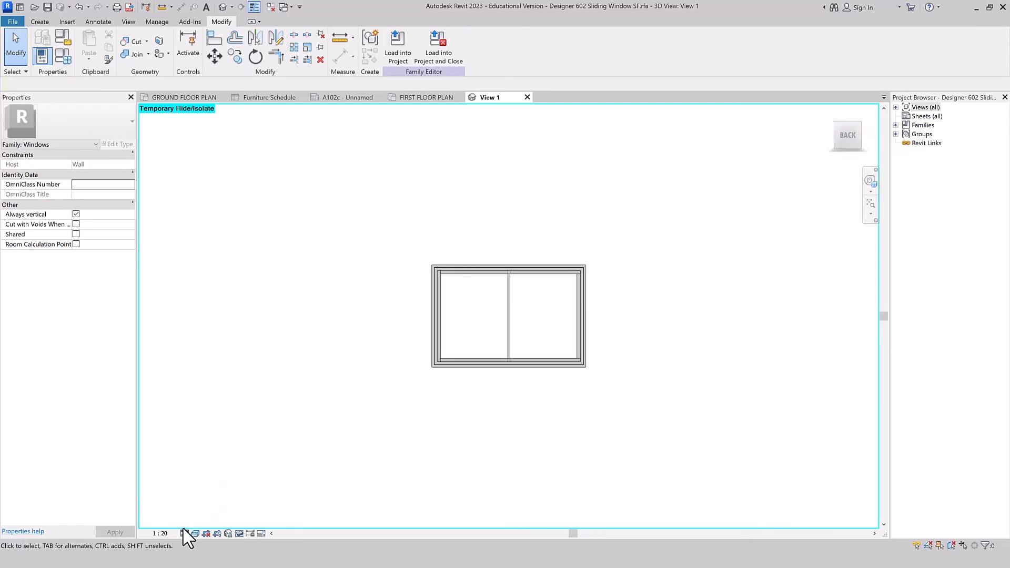
{"action": "left_click", "coordinate": [193, 533]}
{"action": "left_click", "coordinate": [200, 520]}
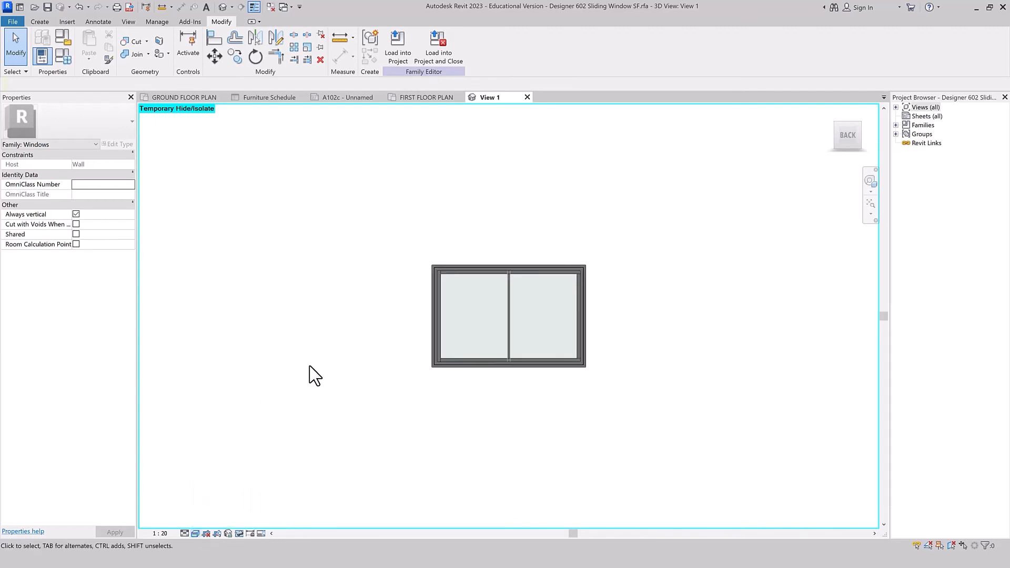
{"action": "left_click", "coordinate": [255, 7]}
{"action": "left_click", "coordinate": [12, 21]}
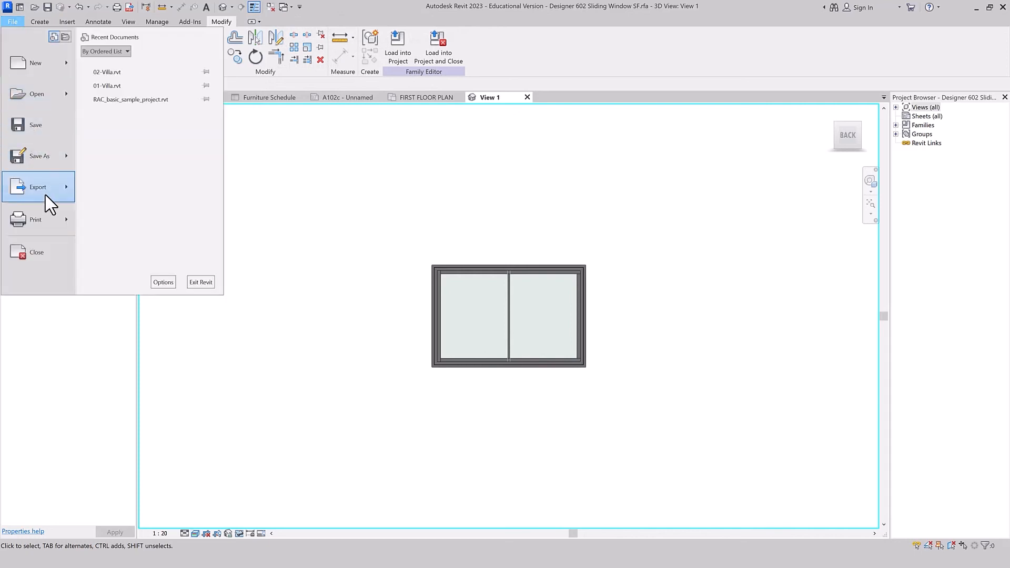
{"action": "mouse_move", "coordinate": [45, 195]}
{"action": "mouse_move", "coordinate": [145, 263]}
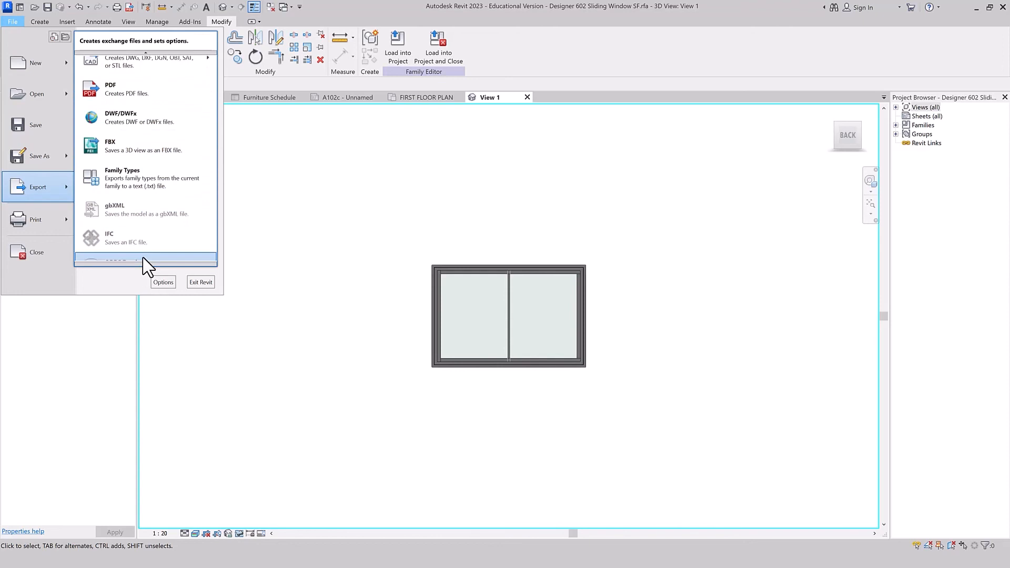
{"action": "mouse_move", "coordinate": [157, 219]}
{"action": "left_click", "coordinate": [247, 235]}
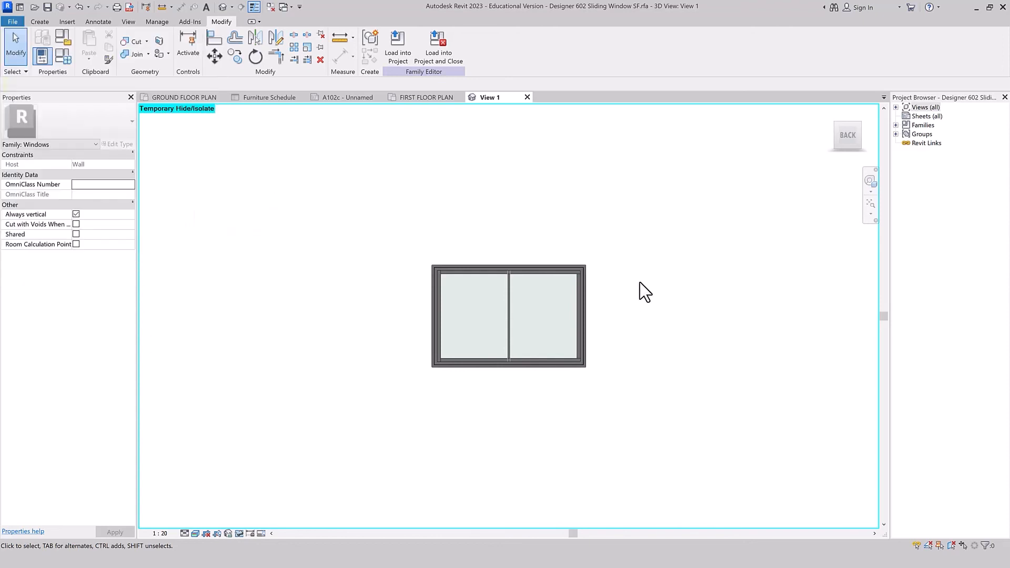
Step: Export an angled 3D view of the isolated window as a PNG image named 1 in the 02-Images folder
{"action": "middle_click_drag", "start_coordinate": [638, 280], "coordinate": [592, 307], "text": "shift"}
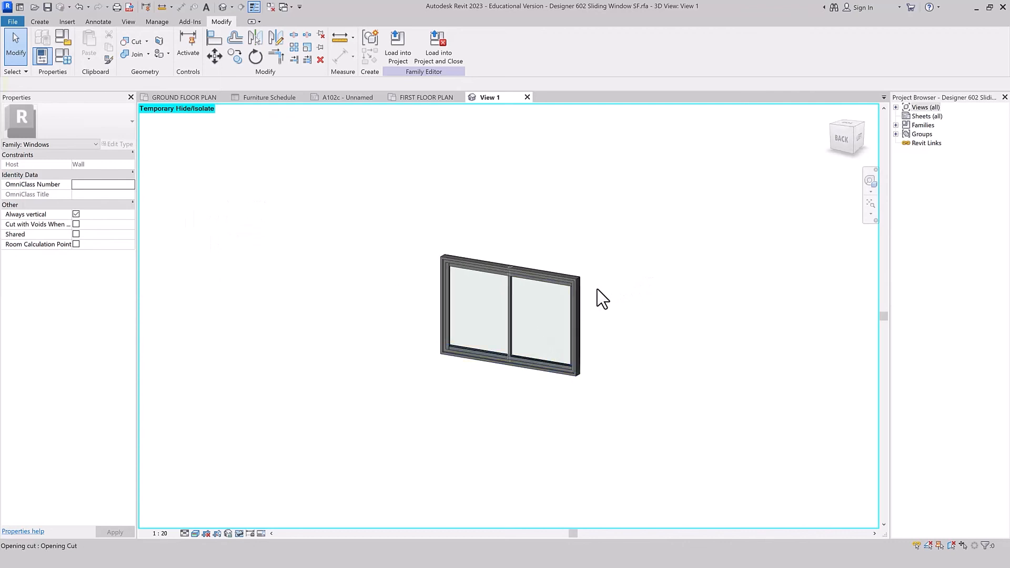
{"action": "scroll", "coordinate": [523, 353], "scroll_direction": "up", "scroll_amount": 2}
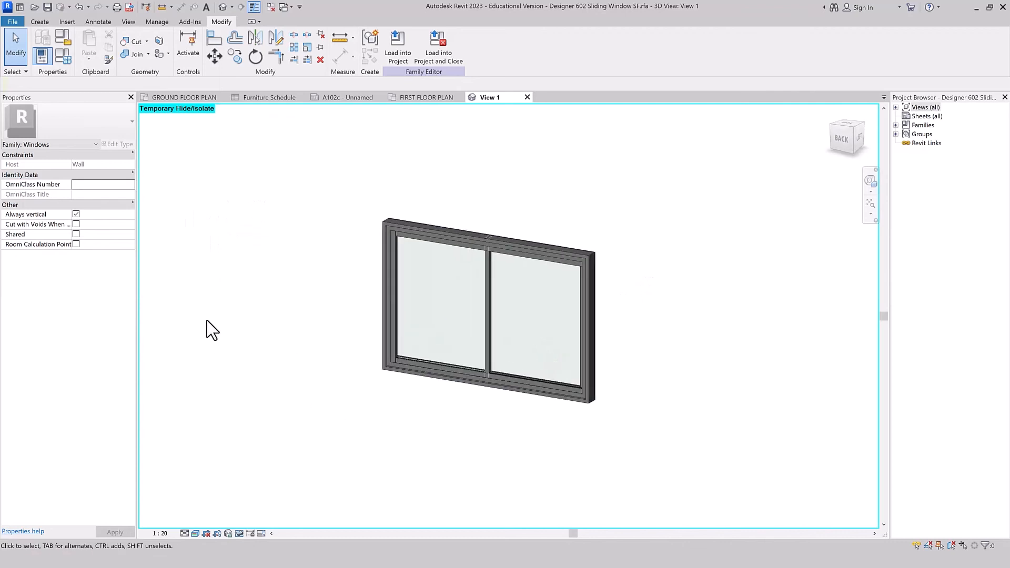
{"action": "left_click", "coordinate": [21, 23]}
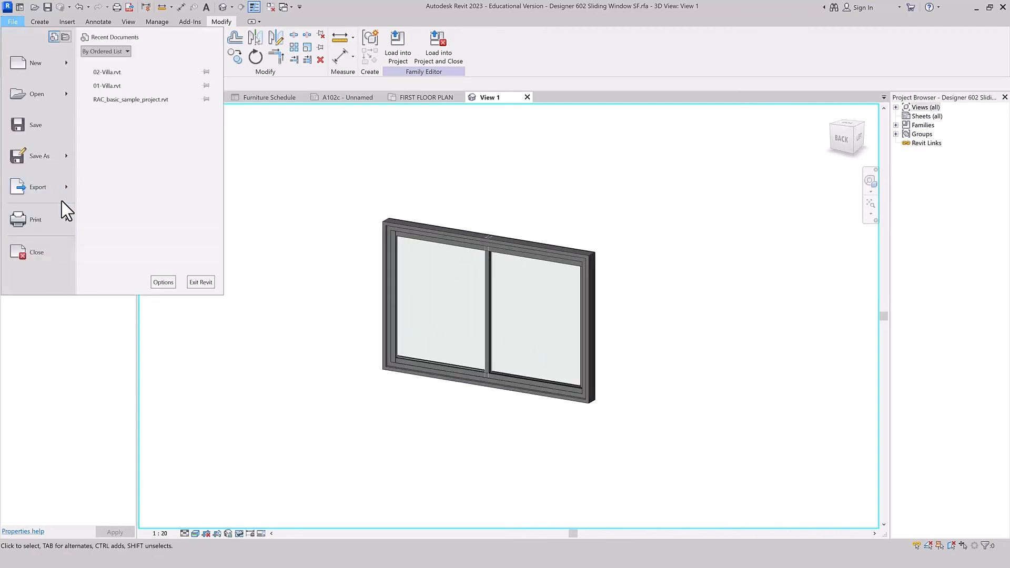
{"action": "mouse_move", "coordinate": [146, 264]}
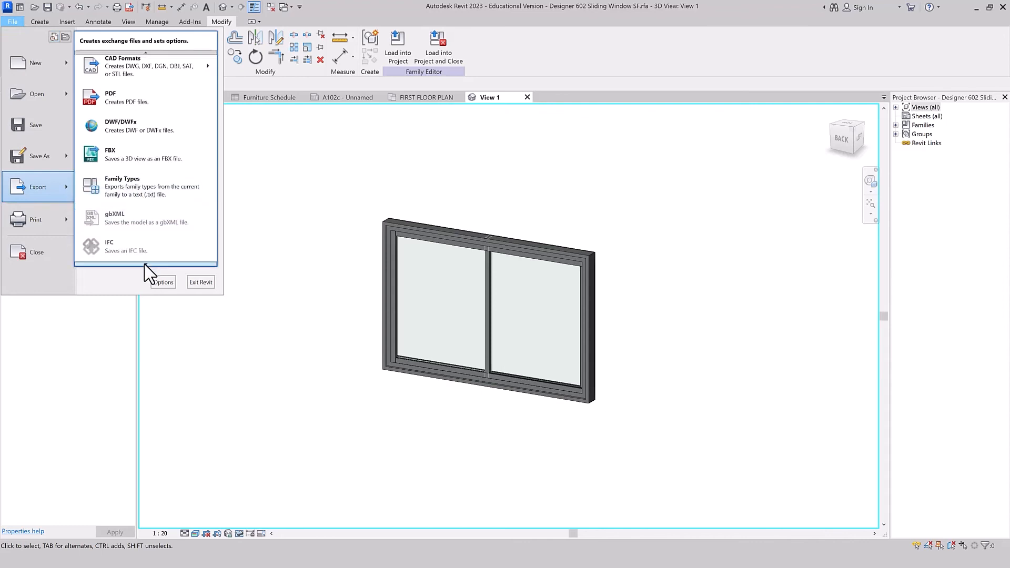
{"action": "mouse_move", "coordinate": [191, 213]}
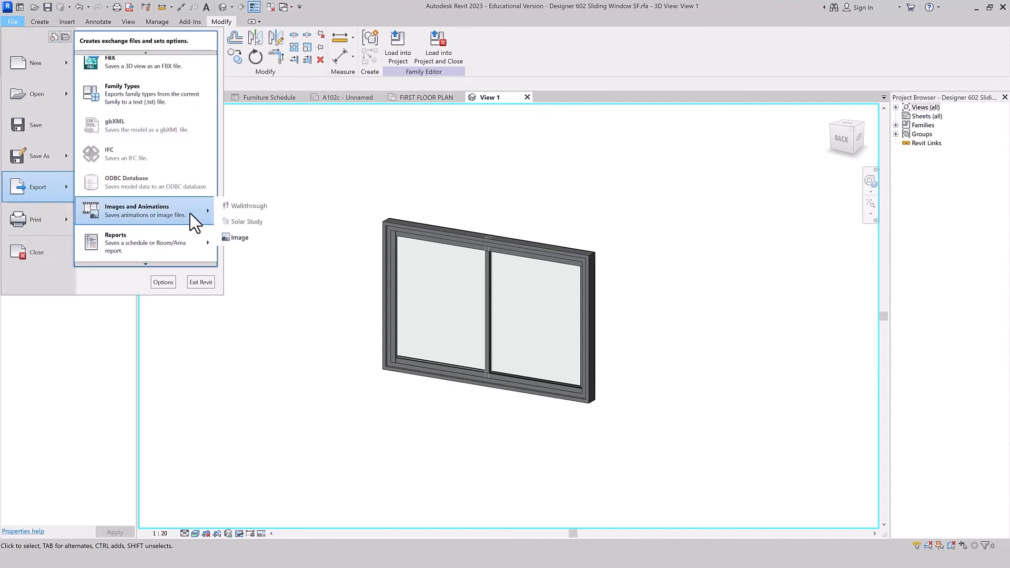
{"action": "left_click", "coordinate": [234, 233]}
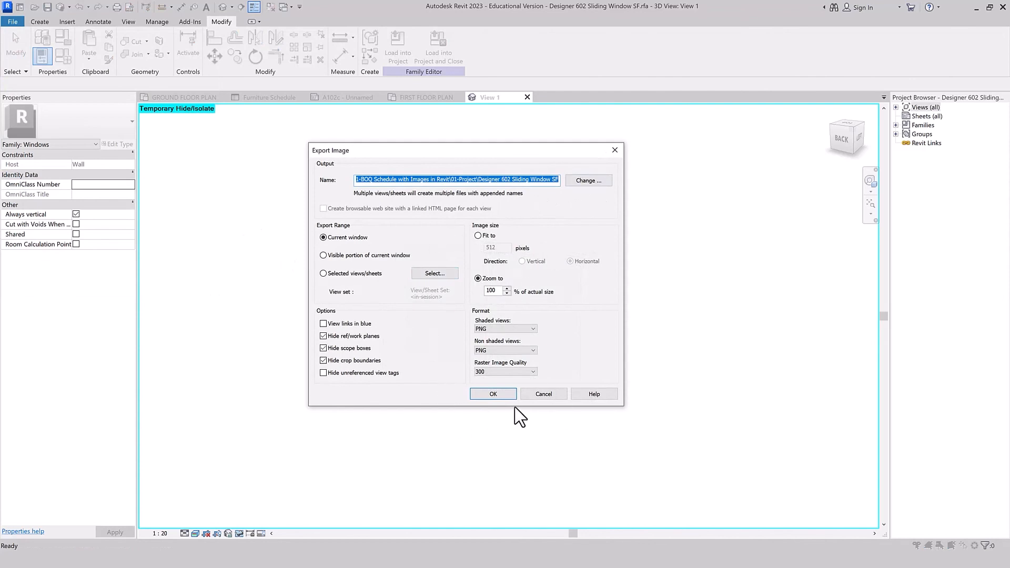
{"action": "left_click", "coordinate": [584, 181]}
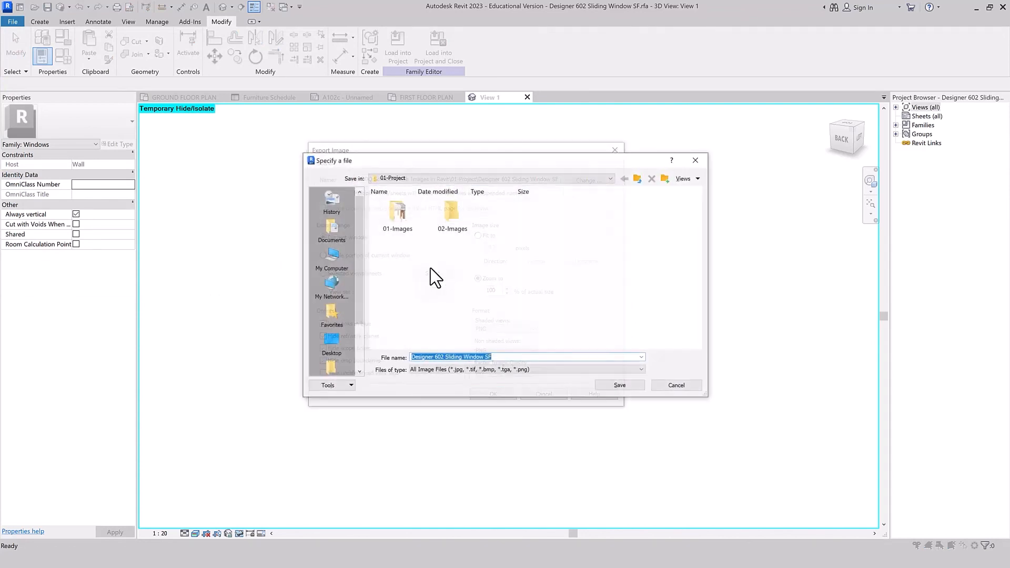
{"action": "double_click", "coordinate": [451, 213]}
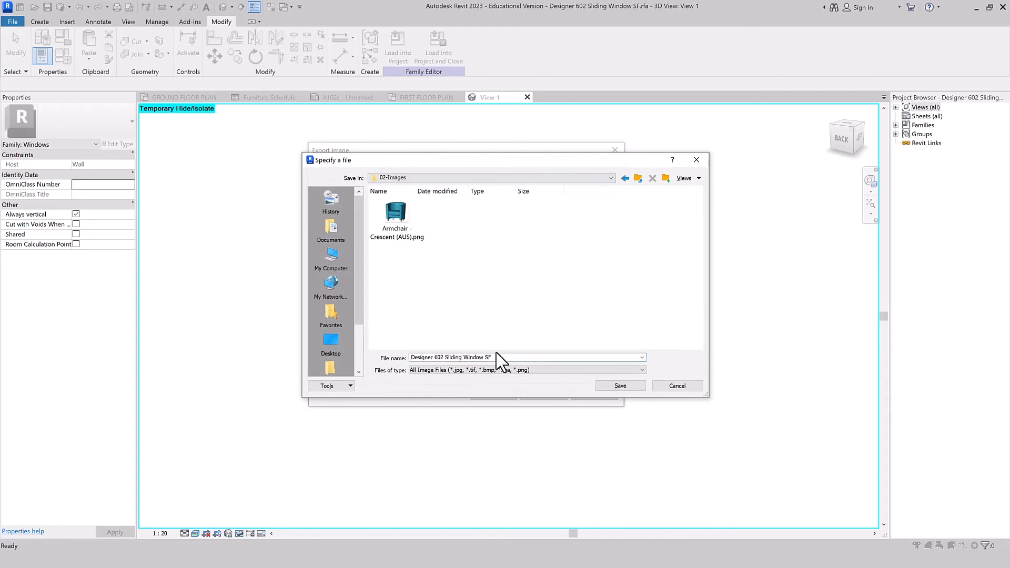
{"action": "type", "text": "1"}
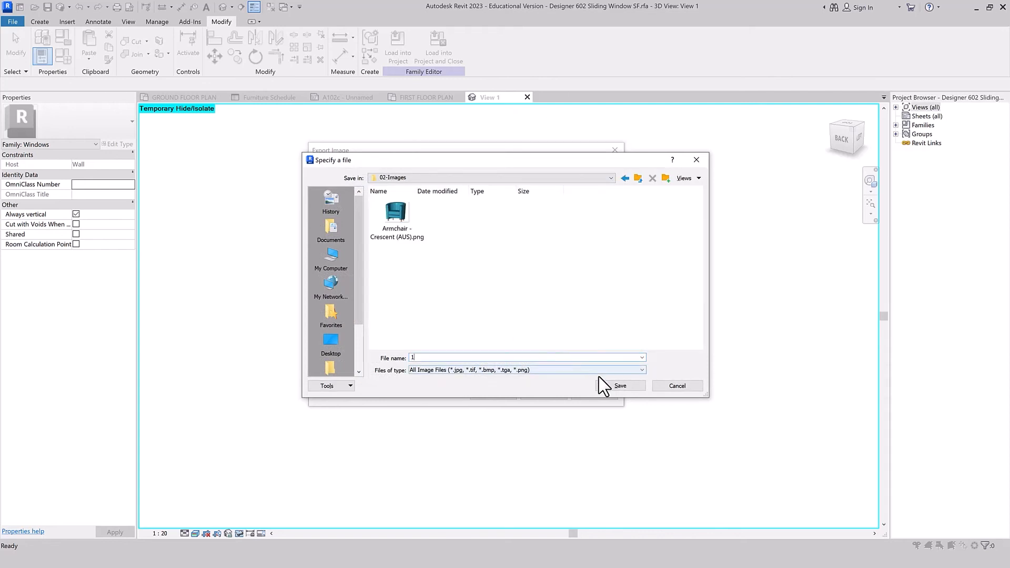
{"action": "left_click", "coordinate": [610, 386]}
{"action": "left_click", "coordinate": [500, 392]}
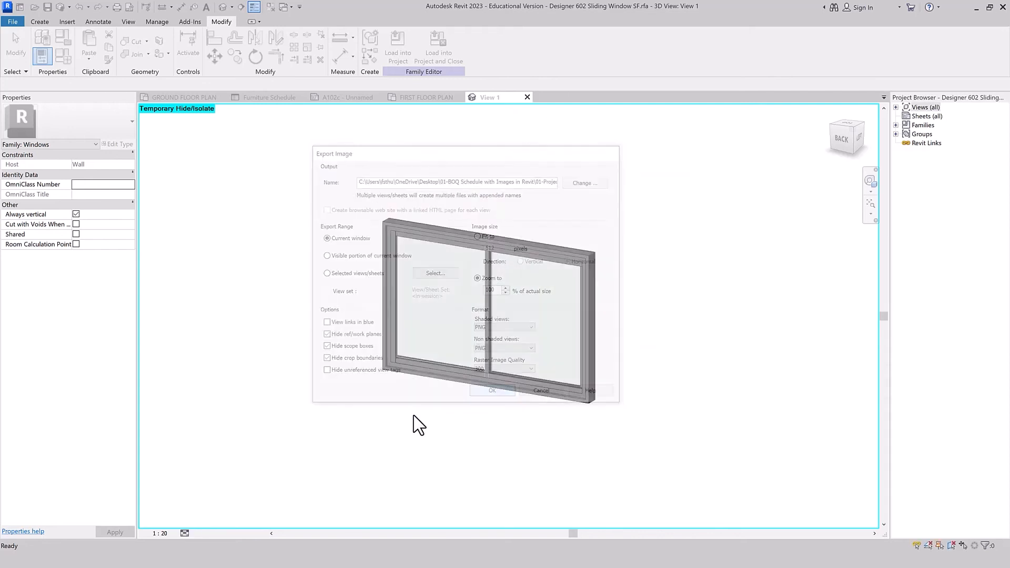
Step: Close the sliding window family and reopen it for editing from kitchen window W12 on the ground floor plan
{"action": "left_click", "coordinate": [527, 98]}
{"action": "left_click", "coordinate": [530, 289]}
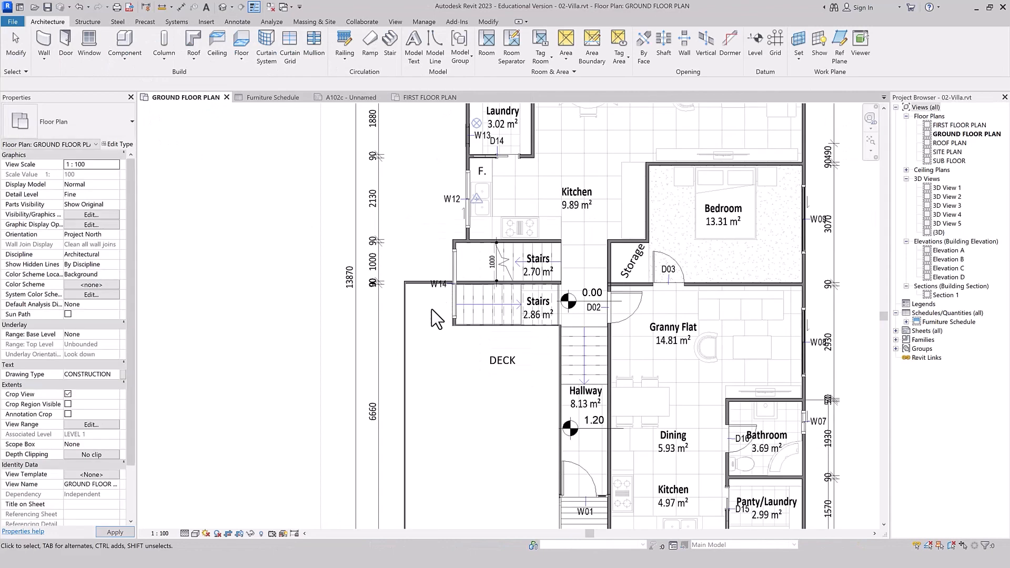
{"action": "left_click", "coordinate": [466, 209]}
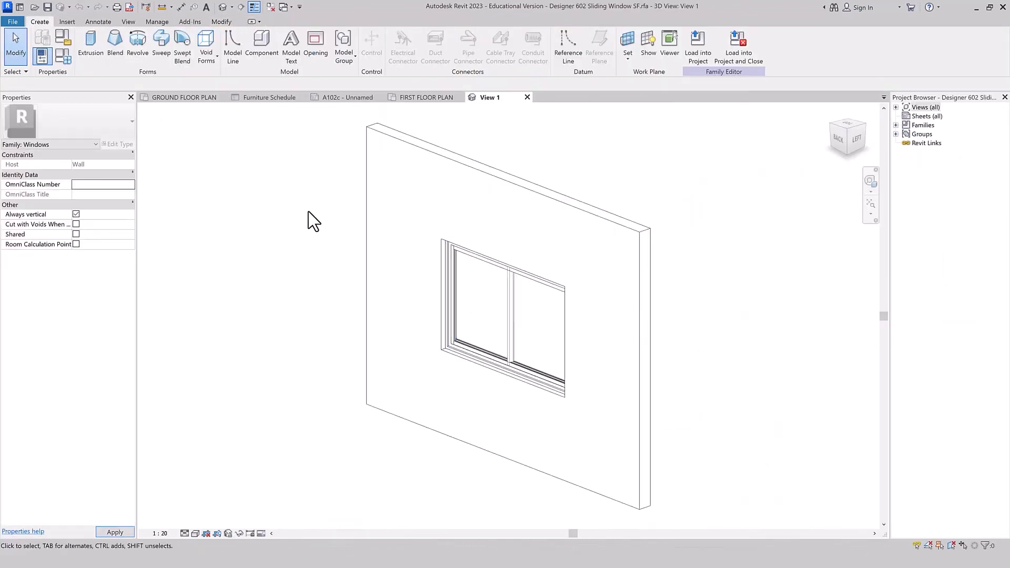
Step: Add 1.png from the 02-Images folder and assign it as the Type Image of window type SW1218
{"action": "left_click", "coordinate": [41, 58]}
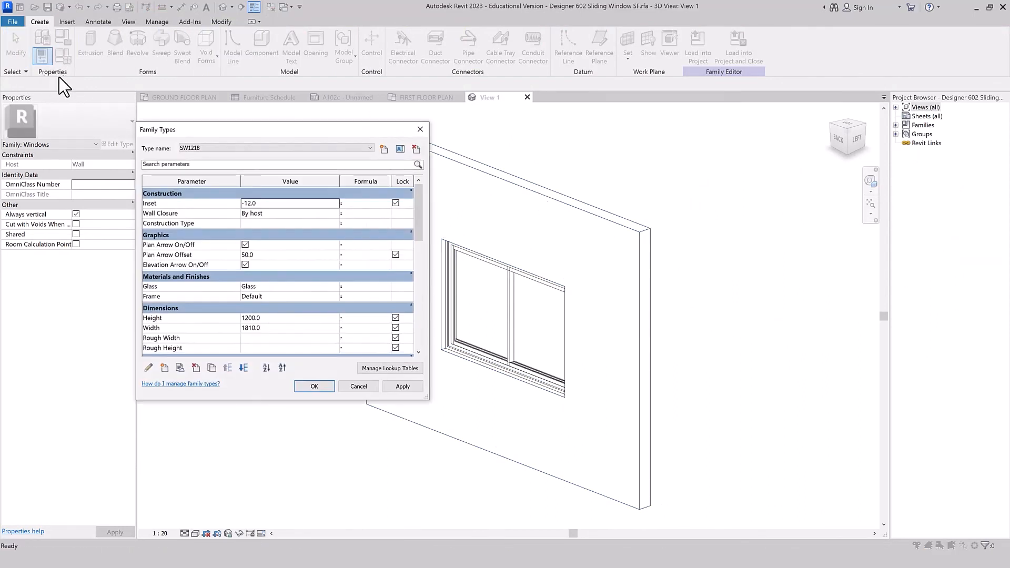
{"action": "scroll", "coordinate": [357, 217], "scroll_direction": "down", "scroll_amount": 3}
{"action": "scroll", "coordinate": [360, 217], "scroll_direction": "down", "scroll_amount": 5}
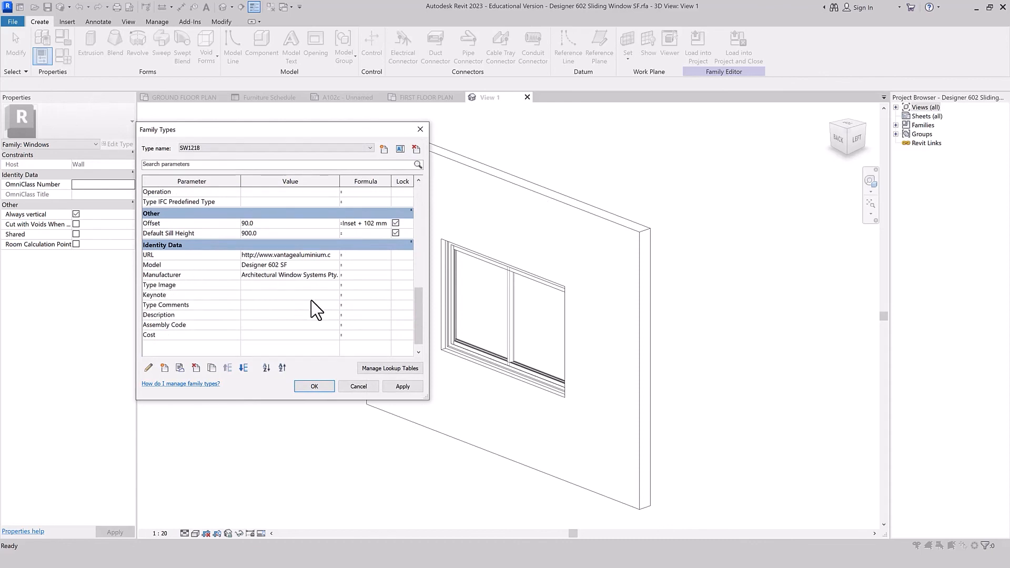
{"action": "left_click", "coordinate": [330, 286]}
{"action": "left_click", "coordinate": [334, 286]}
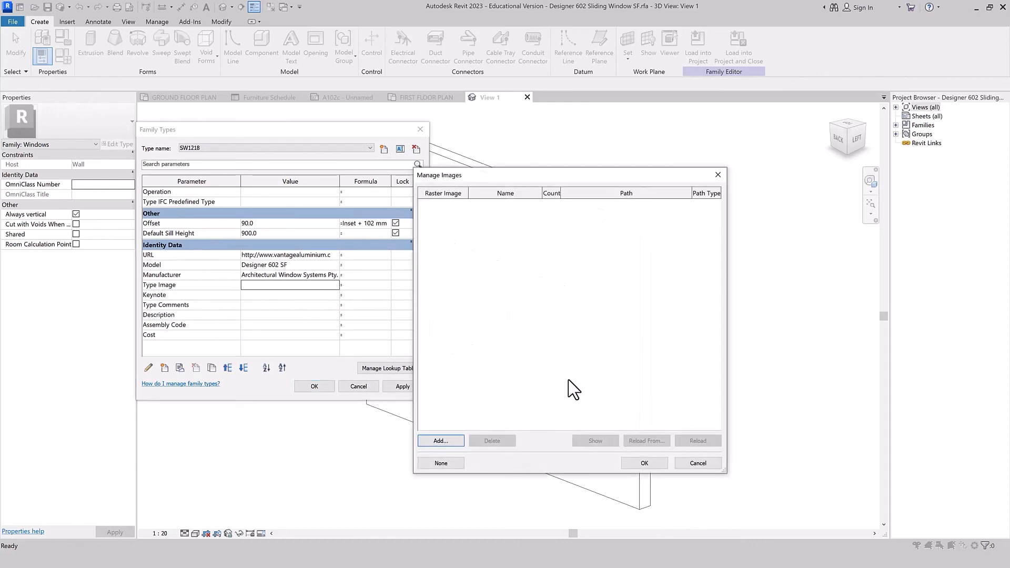
{"action": "left_click", "coordinate": [428, 438]}
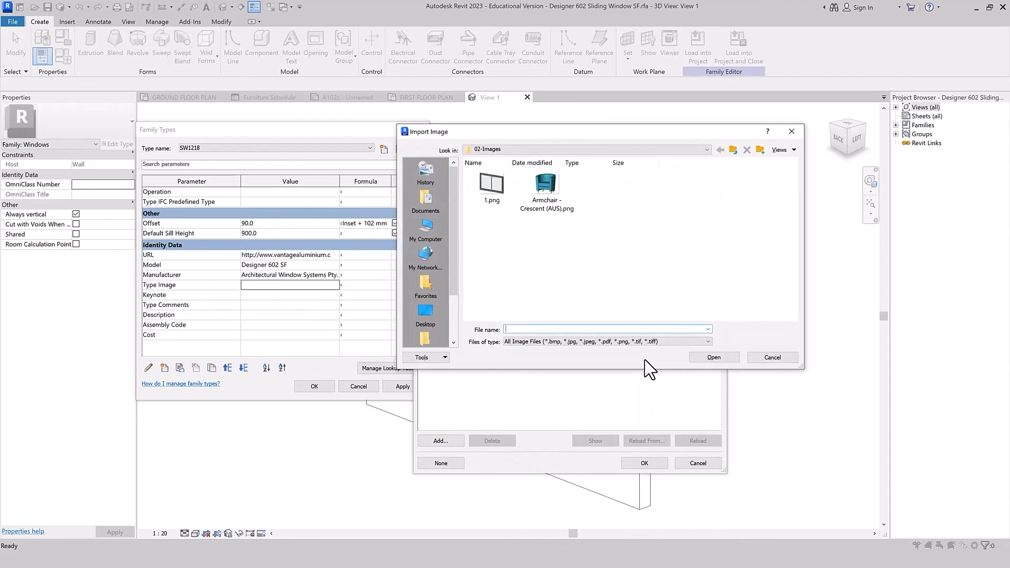
{"action": "double_click", "coordinate": [516, 200]}
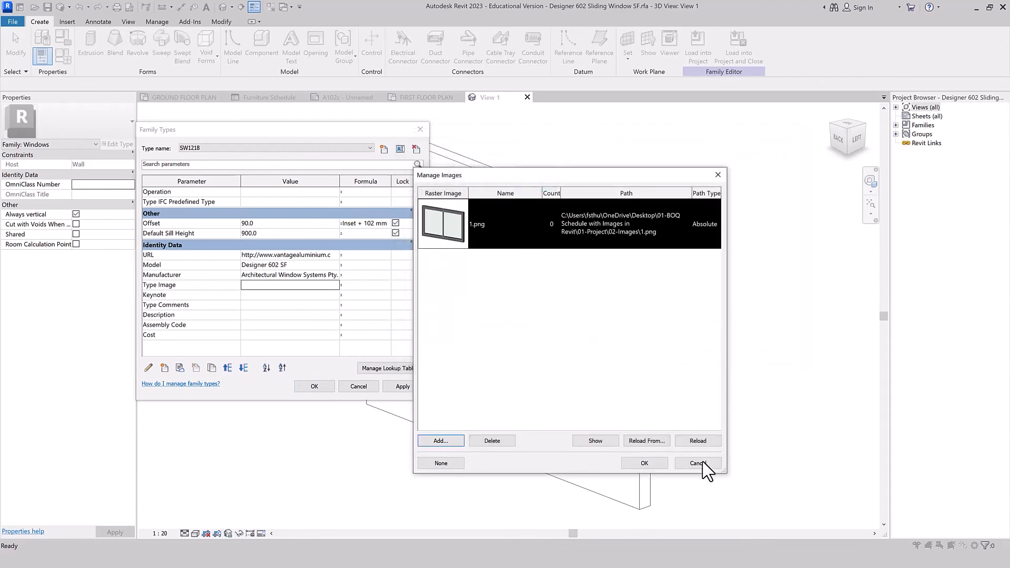
{"action": "left_click", "coordinate": [647, 465]}
{"action": "left_click", "coordinate": [315, 386]}
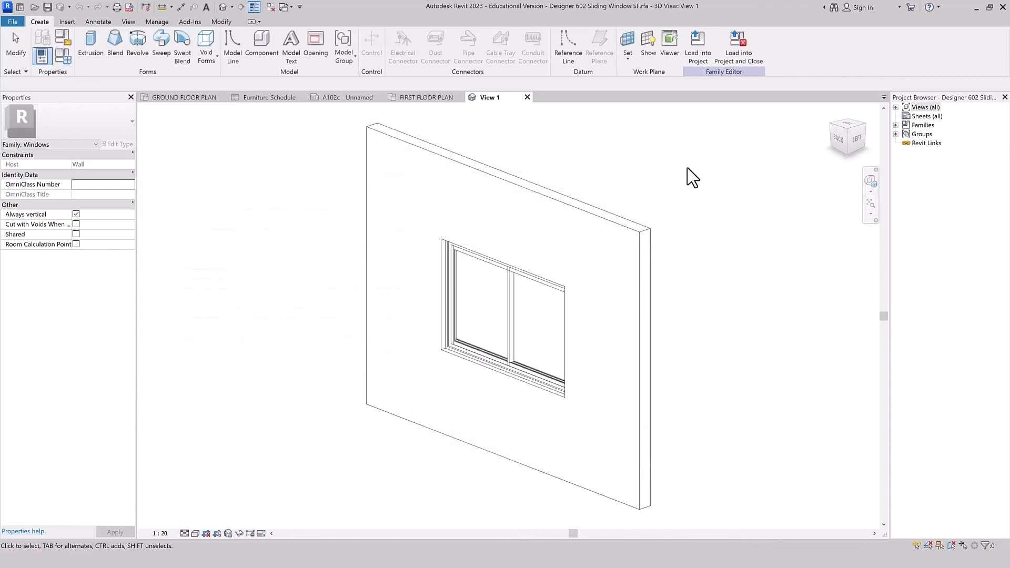
Step: Load the sliding window family into the 02-Villa project, overwriting the existing version and its parameter values
{"action": "left_click", "coordinate": [702, 55]}
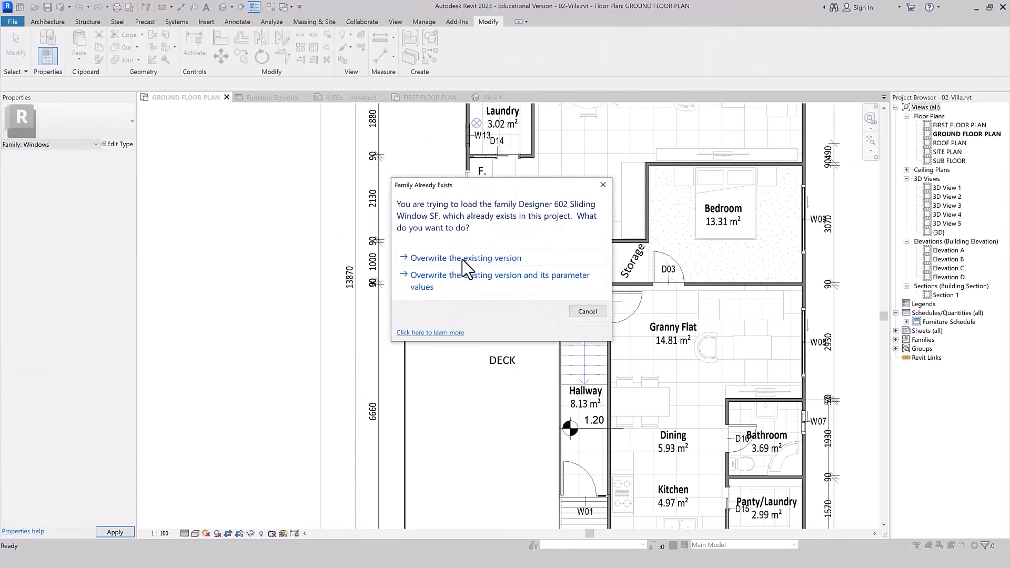
{"action": "left_click", "coordinate": [461, 275]}
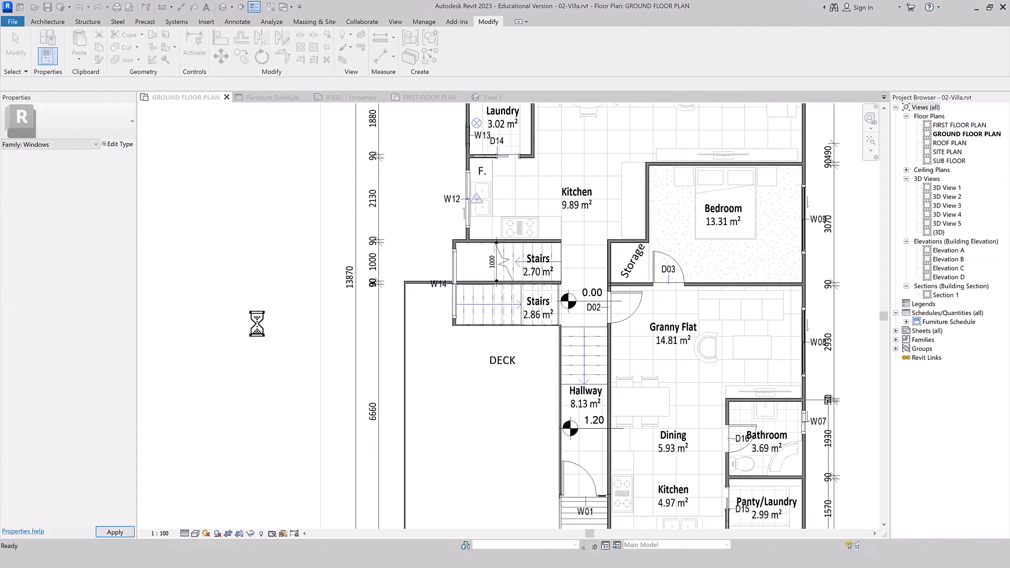
{"action": "scroll", "coordinate": [257, 323], "scroll_direction": "down", "scroll_amount": 2}
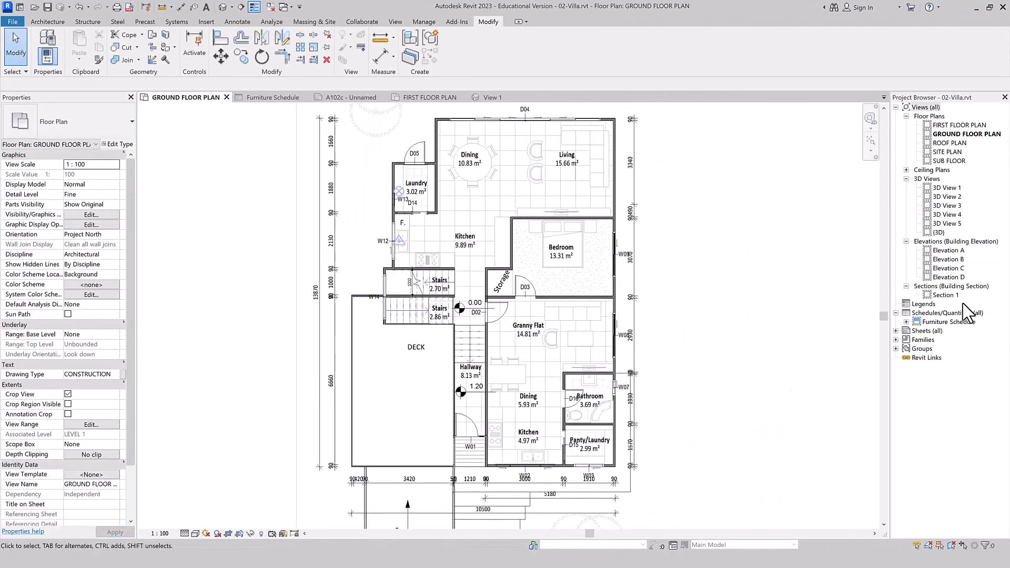
Step: Create a new schedule of building components for the Windows category
{"action": "left_click", "coordinate": [929, 313]}
{"action": "right_click", "coordinate": [928, 313]}
{"action": "left_click", "coordinate": [933, 319]}
{"action": "left_click", "coordinate": [163, 312]}
{"action": "key", "text": "w"}
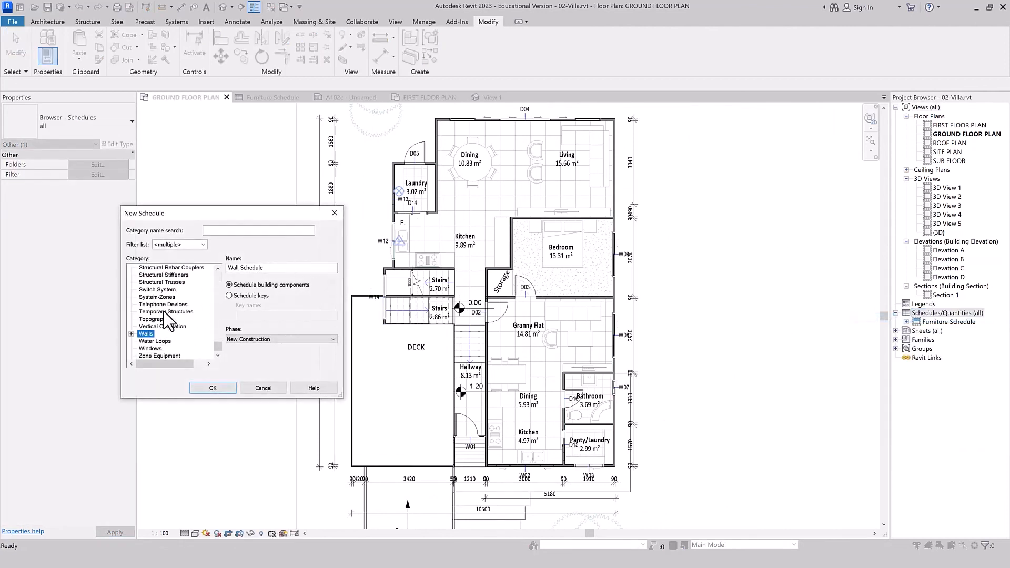
{"action": "left_click", "coordinate": [213, 388]}
Step: Add the Type parameter to the scheduled fields of the new window schedule
{"action": "left_click", "coordinate": [315, 280]}
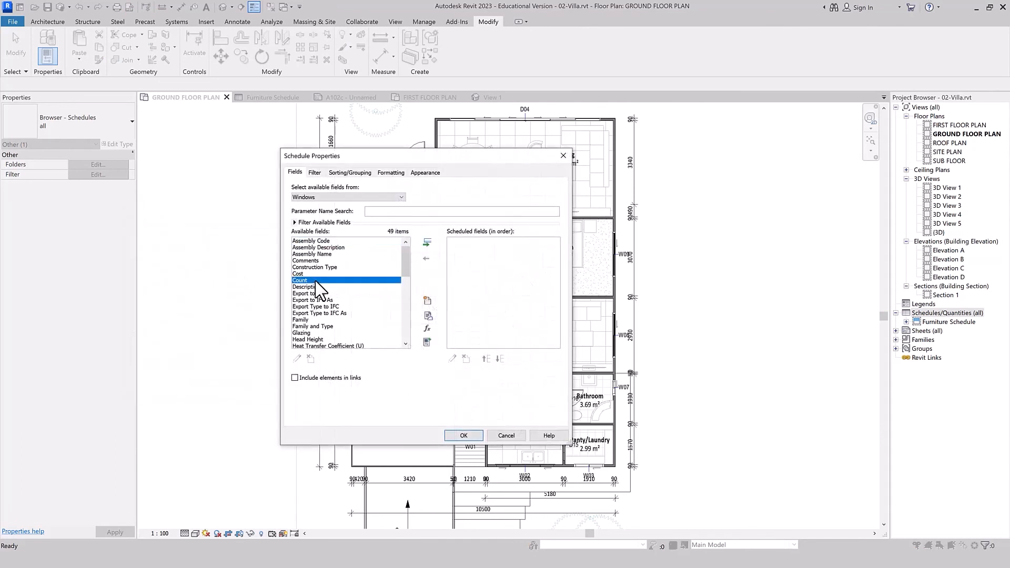
{"action": "key", "text": "t"}
{"action": "scroll", "coordinate": [344, 282], "scroll_direction": "down", "scroll_amount": 4}
{"action": "left_click", "coordinate": [338, 281]}
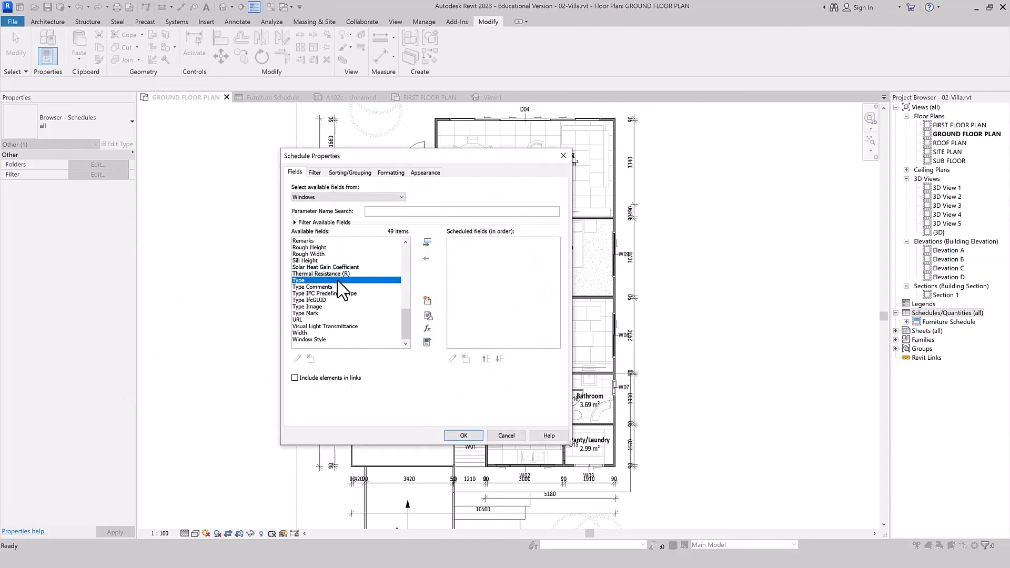
{"action": "left_click", "coordinate": [427, 243]}
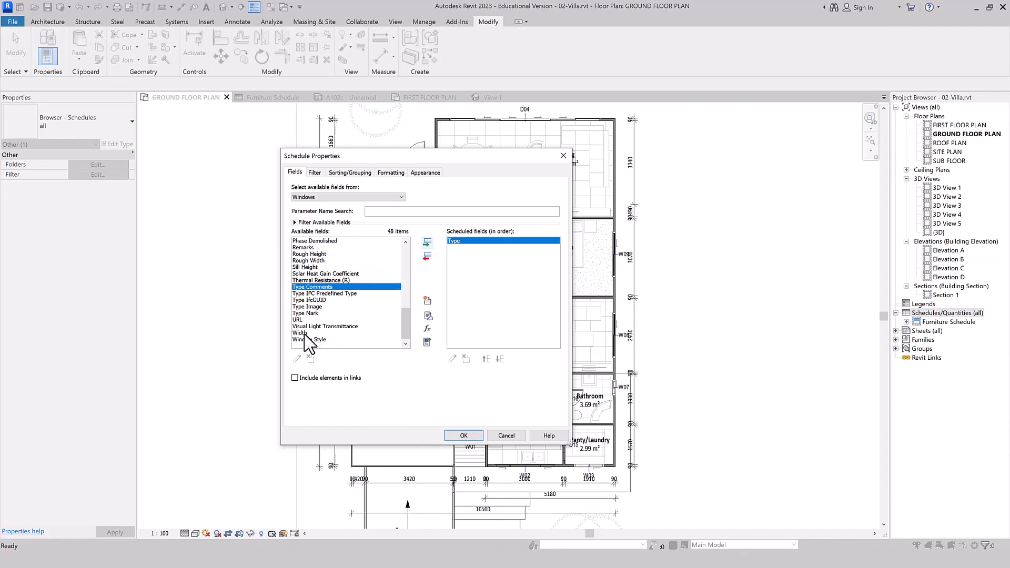
Step: Add the Type Image field, move it above Type in the field order, and create the window schedule
{"action": "left_click", "coordinate": [305, 334]}
{"action": "left_click", "coordinate": [315, 339]}
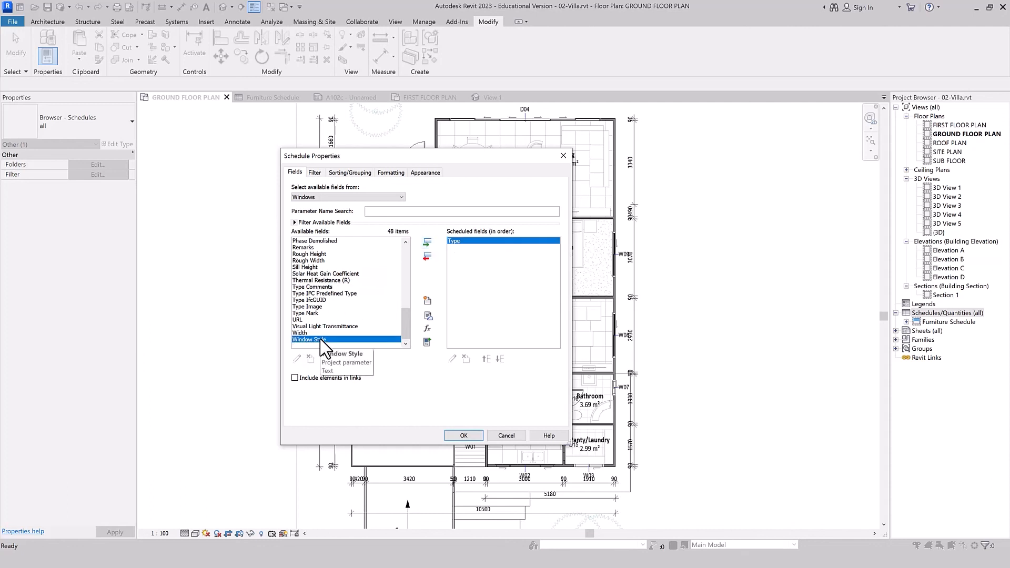
{"action": "left_click", "coordinate": [318, 308]}
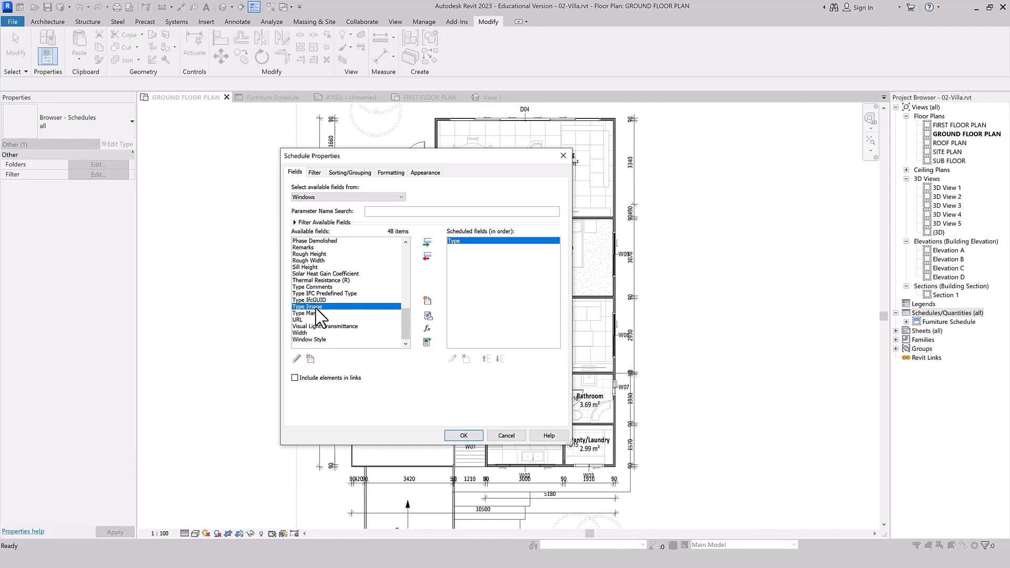
{"action": "left_click", "coordinate": [428, 242]}
{"action": "left_click", "coordinate": [486, 358]}
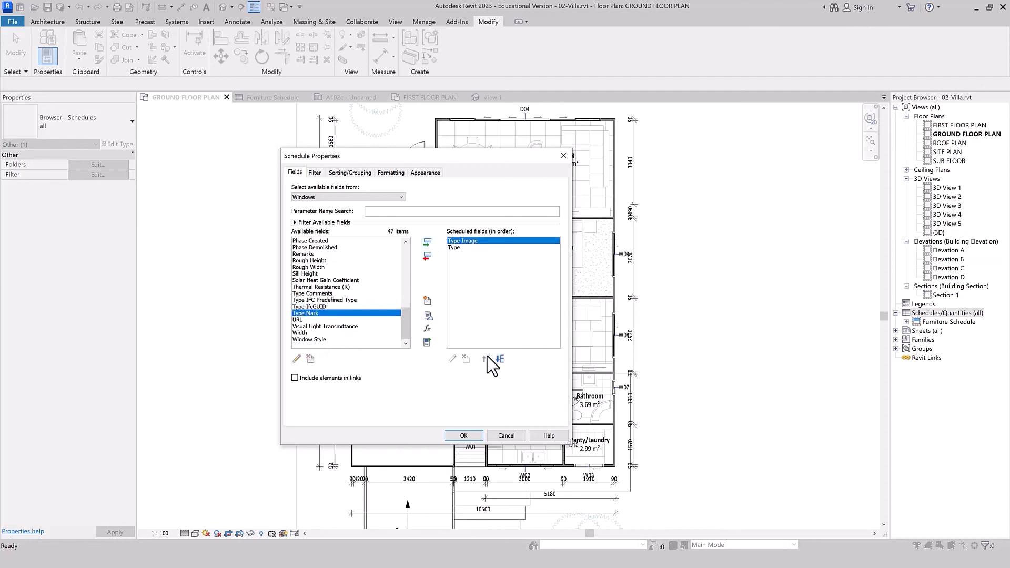
{"action": "left_click", "coordinate": [303, 334]}
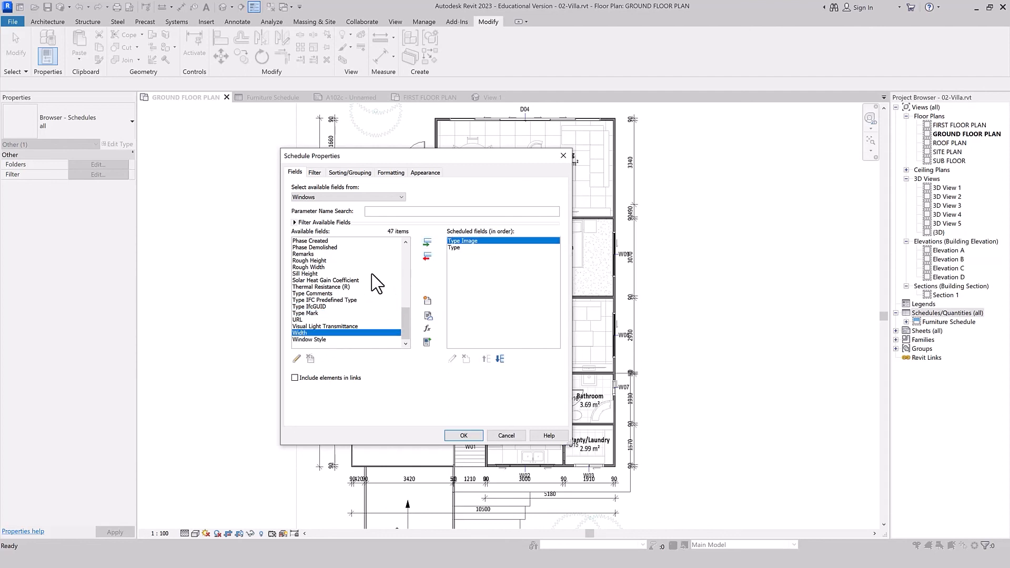
{"action": "scroll", "coordinate": [326, 310], "scroll_direction": "up", "scroll_amount": 9}
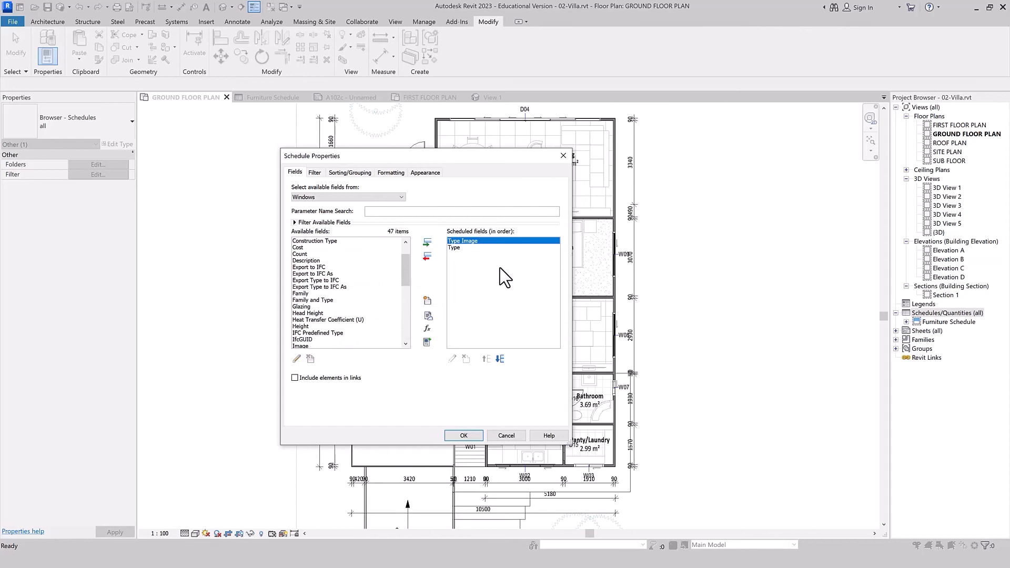
{"action": "left_click", "coordinate": [459, 435]}
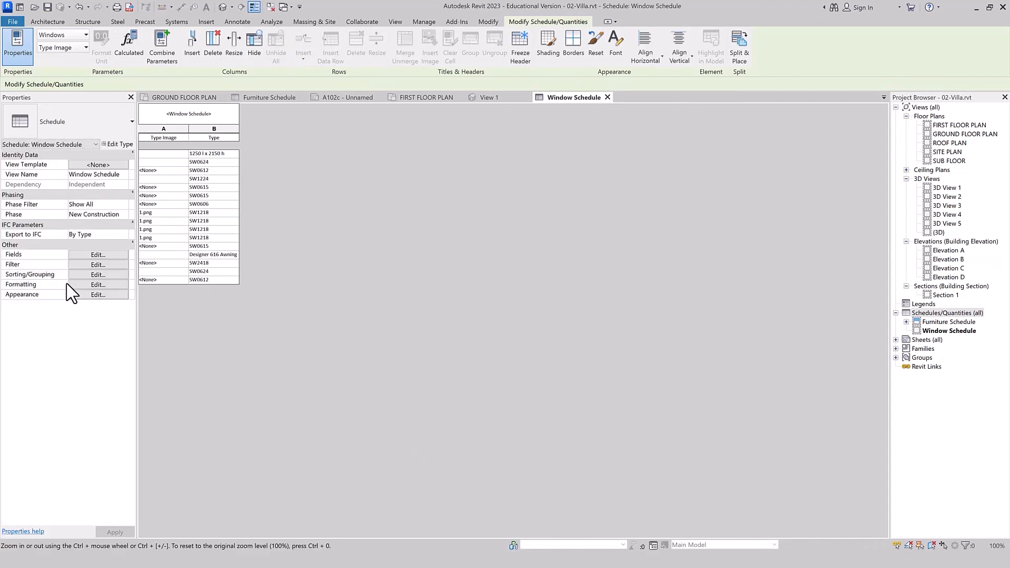
Step: Sort the window schedule by Type, enable grand totals with title, count and totals, and stop itemizing every instance
{"action": "left_click", "coordinate": [98, 275]}
{"action": "left_click", "coordinate": [362, 188]}
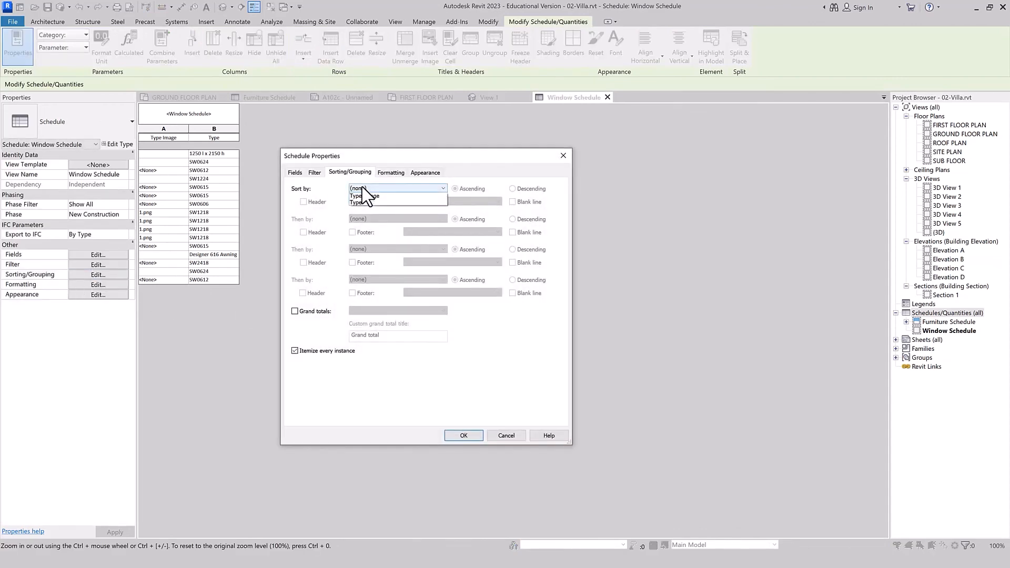
{"action": "left_click", "coordinate": [363, 209]}
{"action": "left_click", "coordinate": [294, 311]}
{"action": "left_click", "coordinate": [296, 351]}
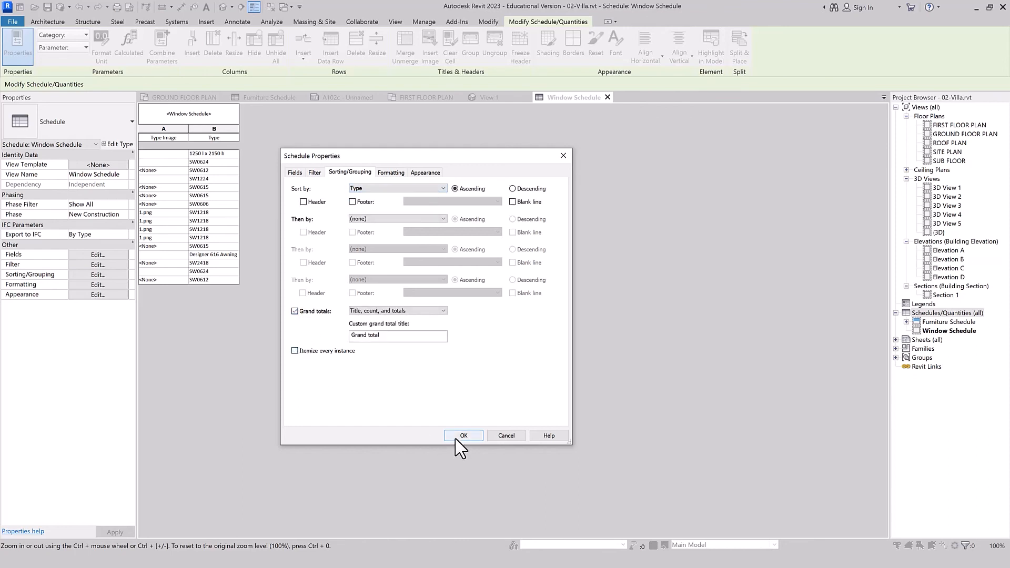
{"action": "left_click", "coordinate": [455, 438]}
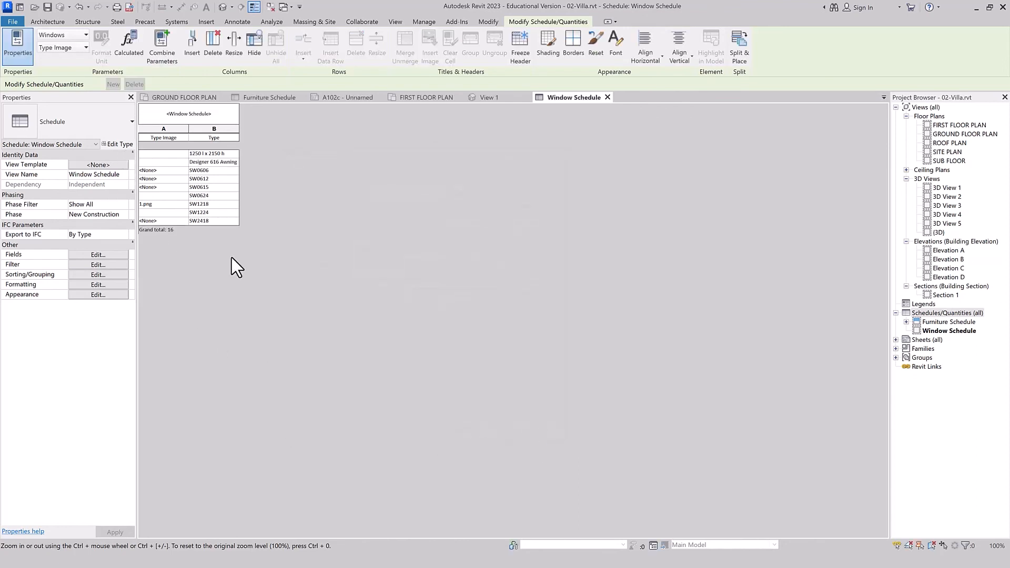
{"action": "left_click", "coordinate": [98, 265]}
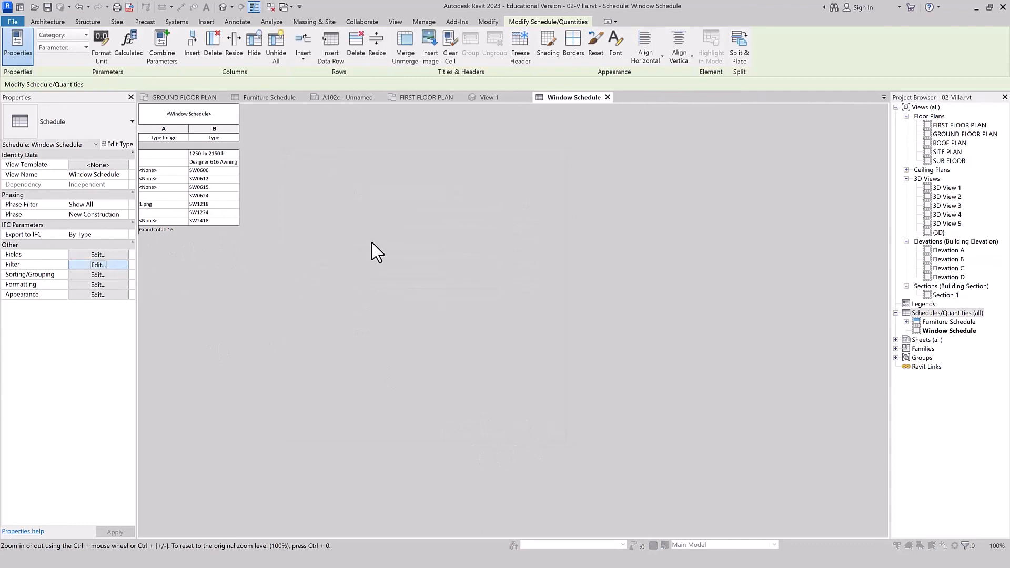
{"action": "left_click", "coordinate": [562, 156]}
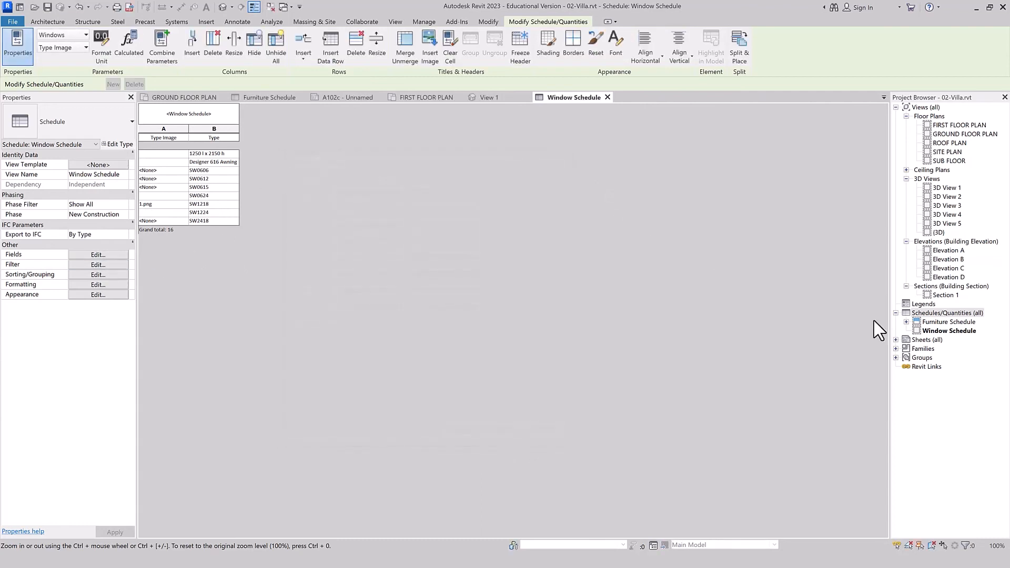
Step: Open sheet A102c and place the Window Schedule on it beside the furniture schedule
{"action": "left_click", "coordinate": [896, 339]}
{"action": "left_click", "coordinate": [939, 349]}
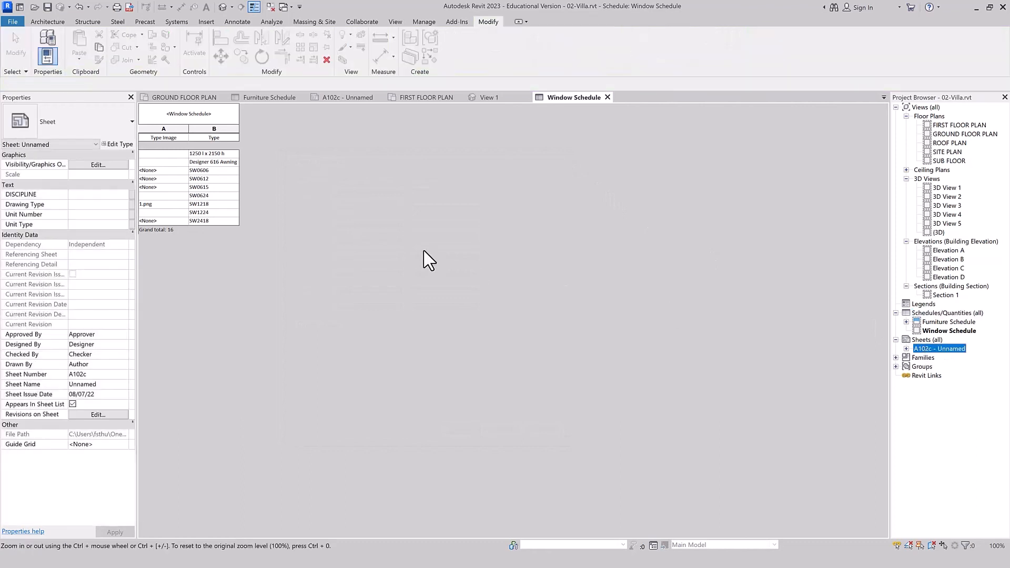
{"action": "double_click", "coordinate": [957, 350]}
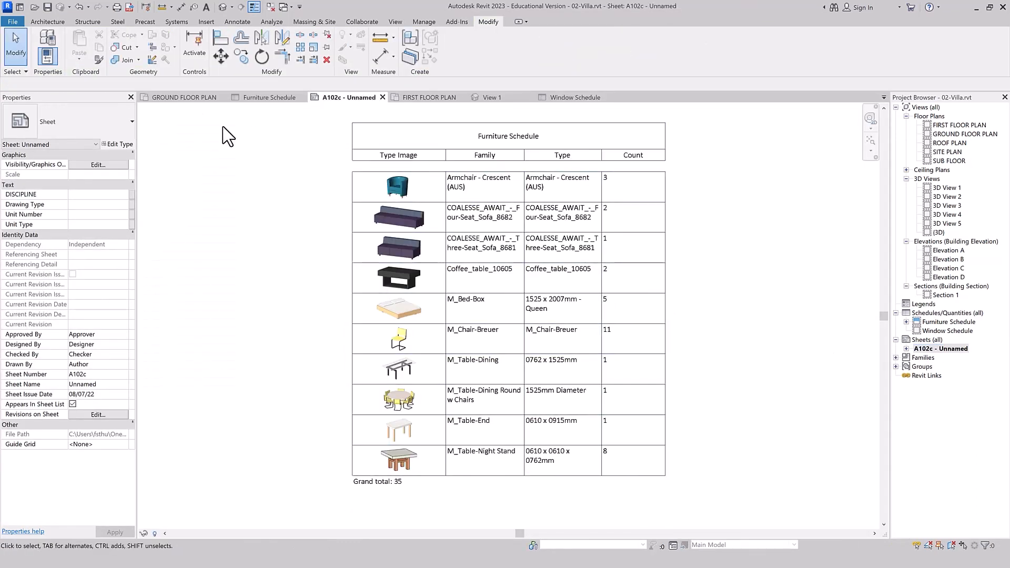
{"action": "left_click", "coordinate": [944, 331]}
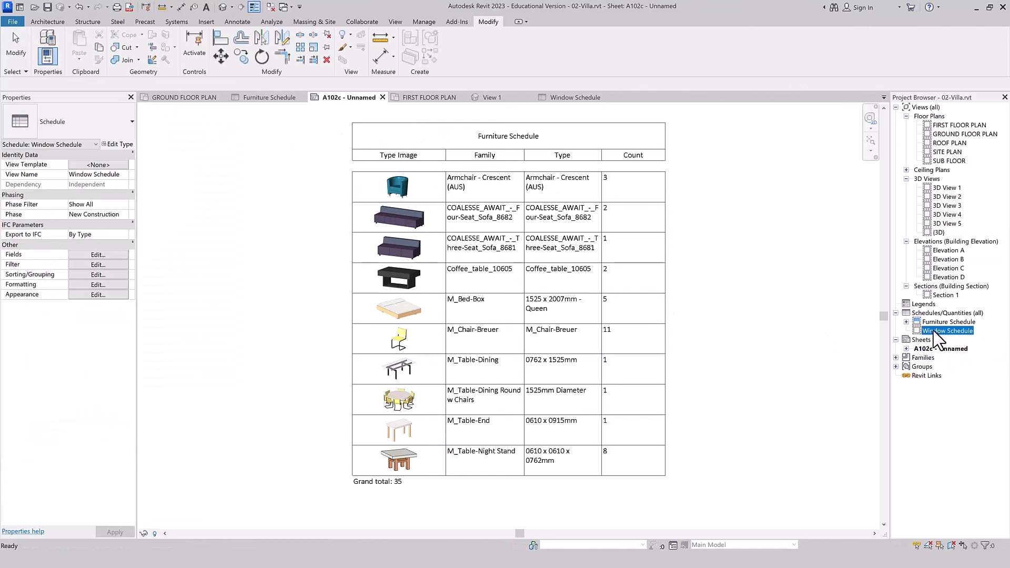
{"action": "left_click_drag", "start_coordinate": [789, 315], "coordinate": [774, 302]}
{"action": "left_click", "coordinate": [778, 273]}
{"action": "middle_click_drag", "start_coordinate": [575, 328], "coordinate": [435, 309]}
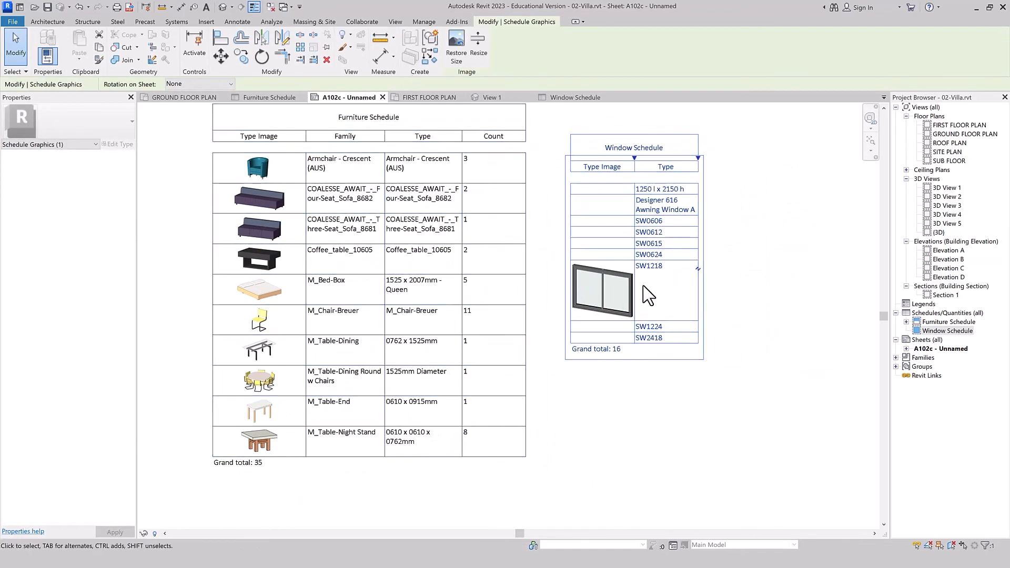